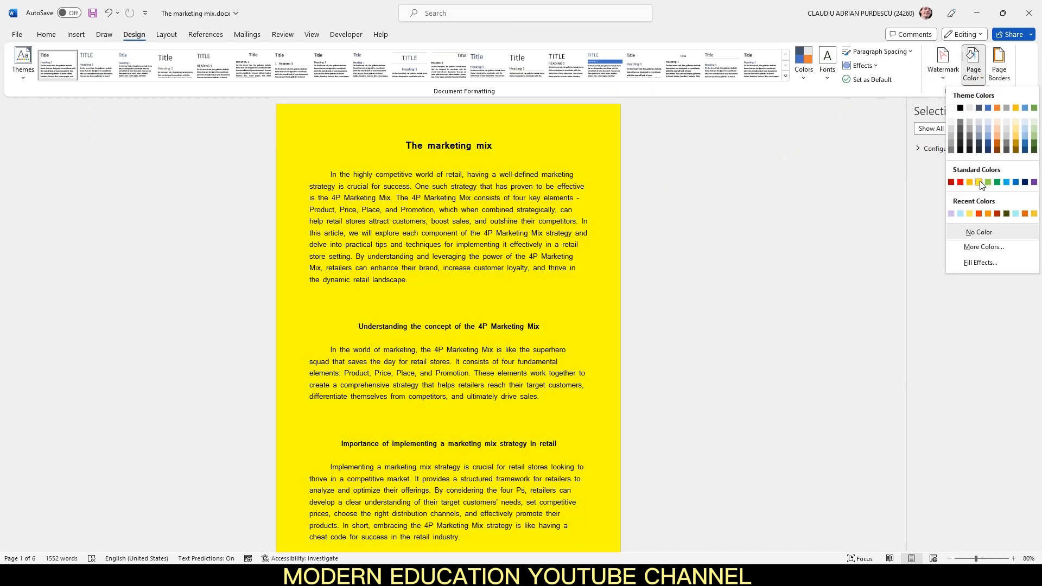
Color the pages yellow, and apply a two-color gradient fill effect with light green as the second color.
left_click(979, 182)
left_click_drag(899, 125, 917, 102)
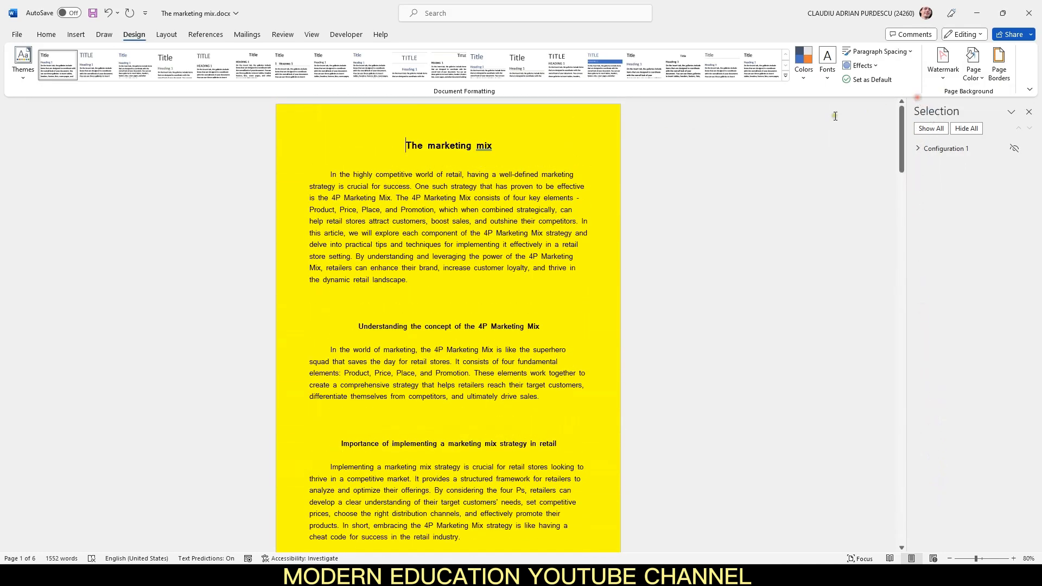
left_click(980, 78)
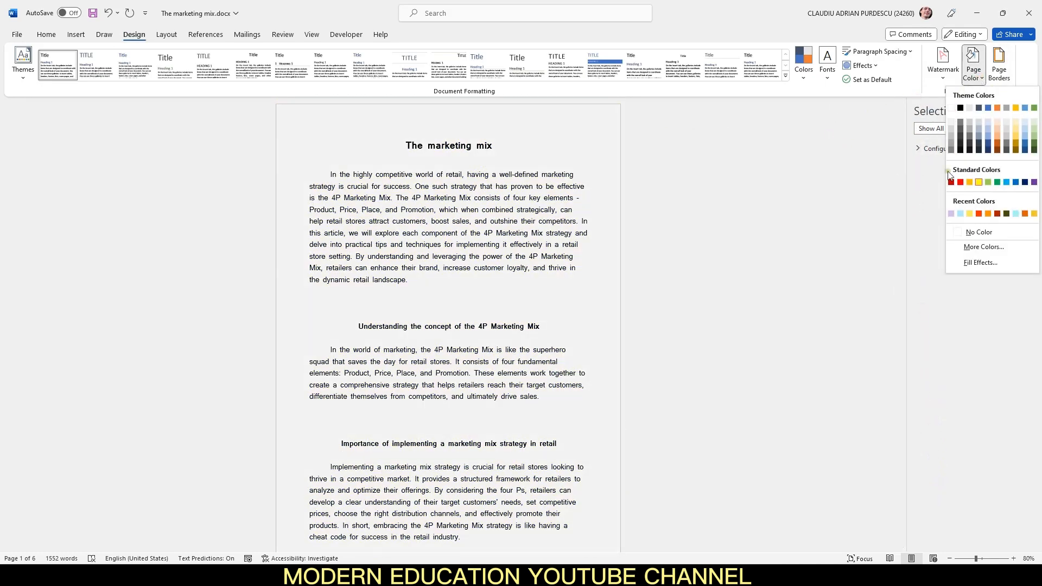
left_click(966, 262)
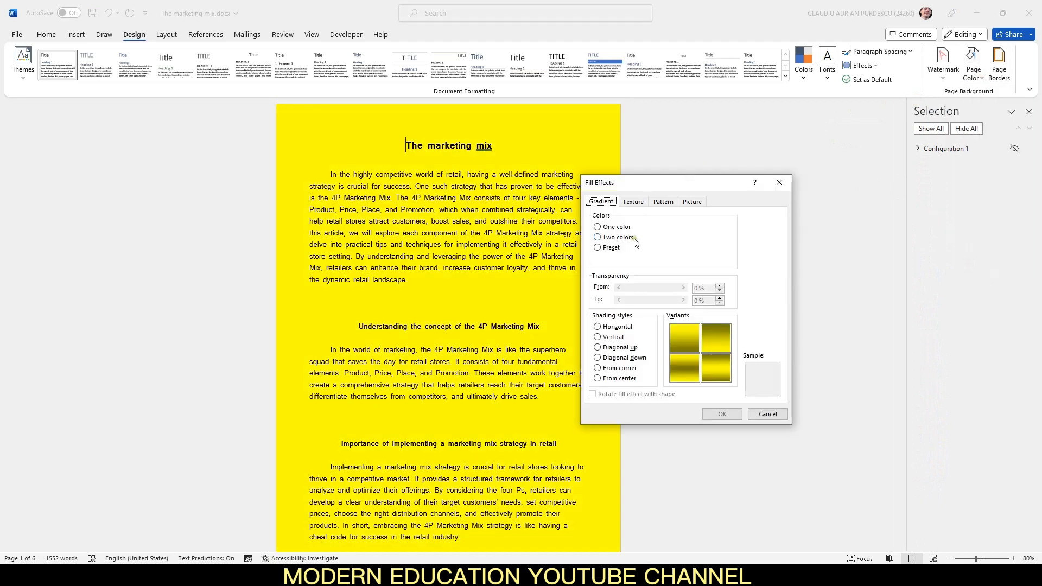
left_click(619, 237)
left_click(720, 260)
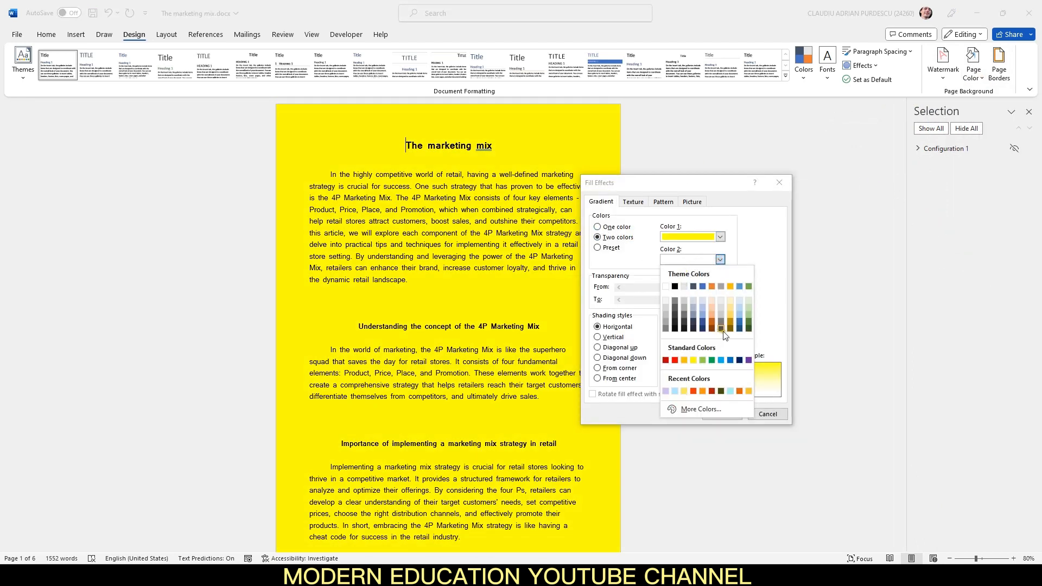
left_click(748, 308)
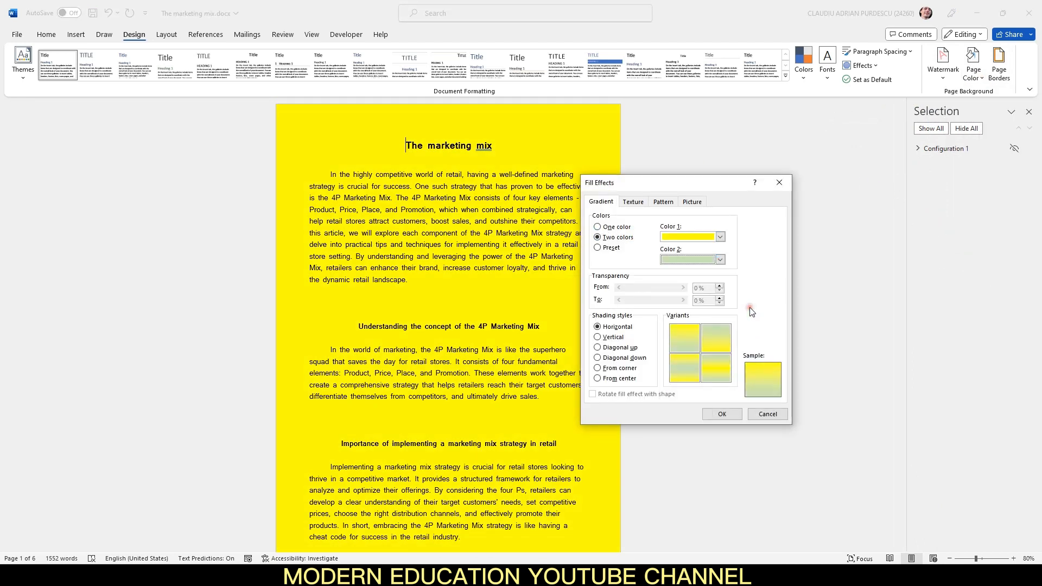
left_click(723, 414)
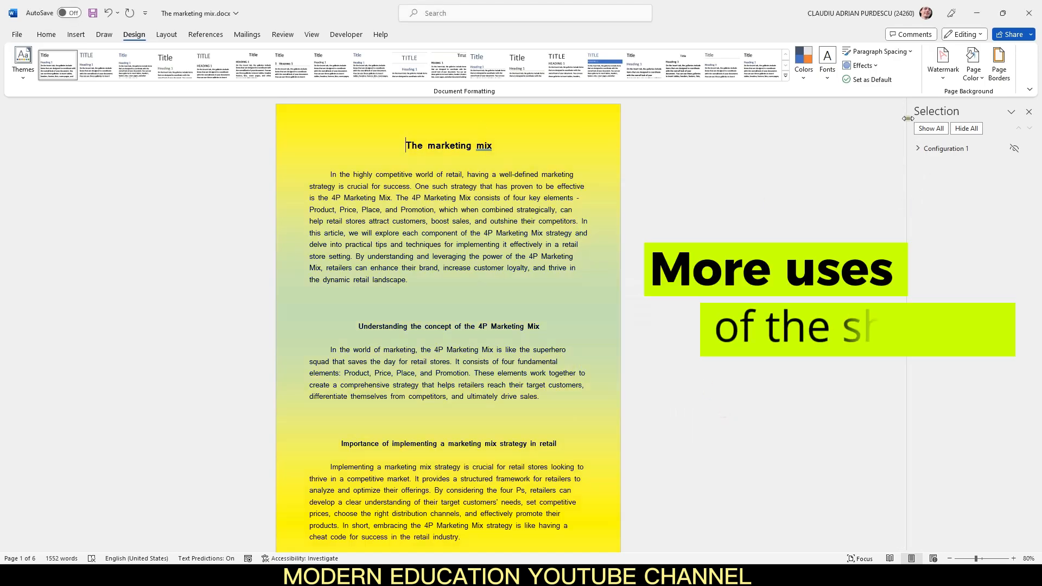
left_click_drag(902, 136, 898, 102)
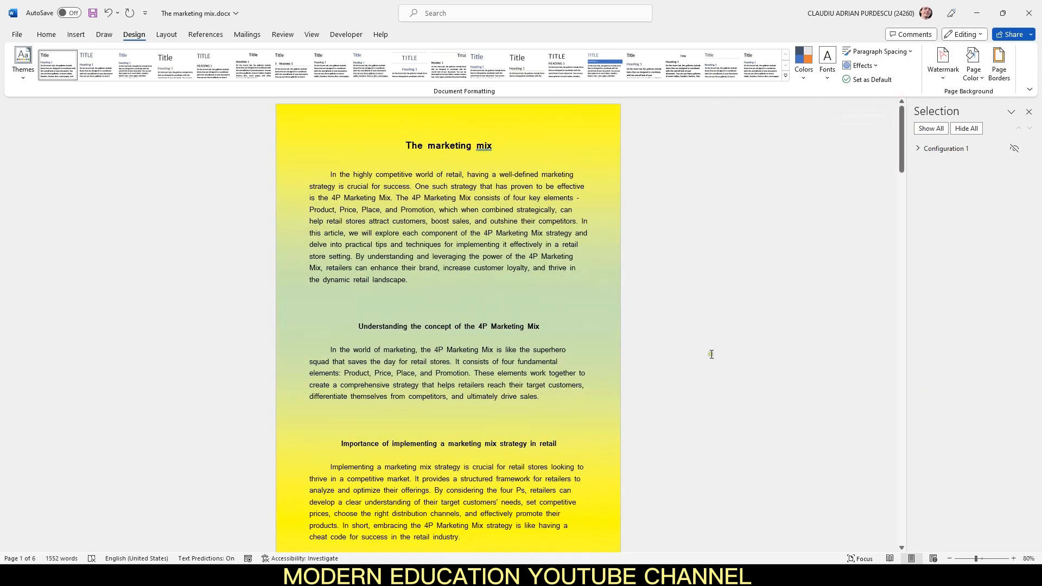
left_click(902, 548)
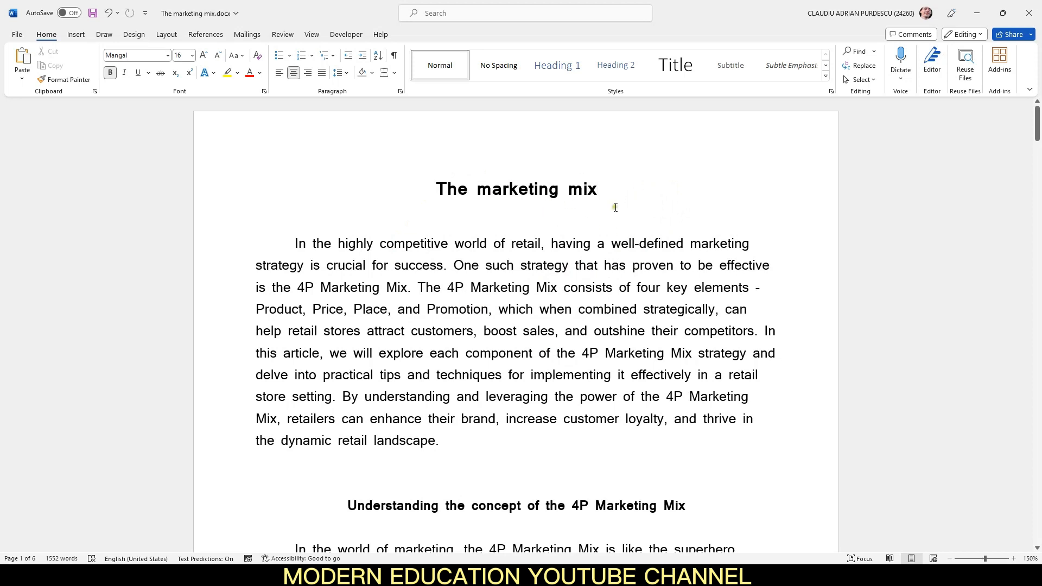
Insert a rectangle about 1.43" high and 1.54" wide over the first paragraph, below the title.
left_click(76, 34)
left_click(160, 80)
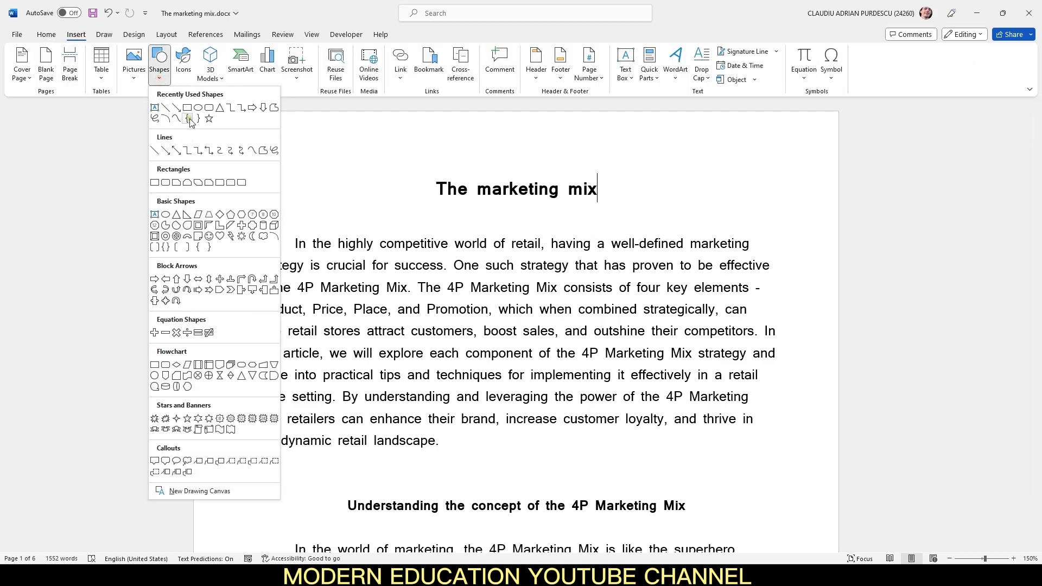
left_click(188, 107)
left_click_drag(327, 207, 448, 319)
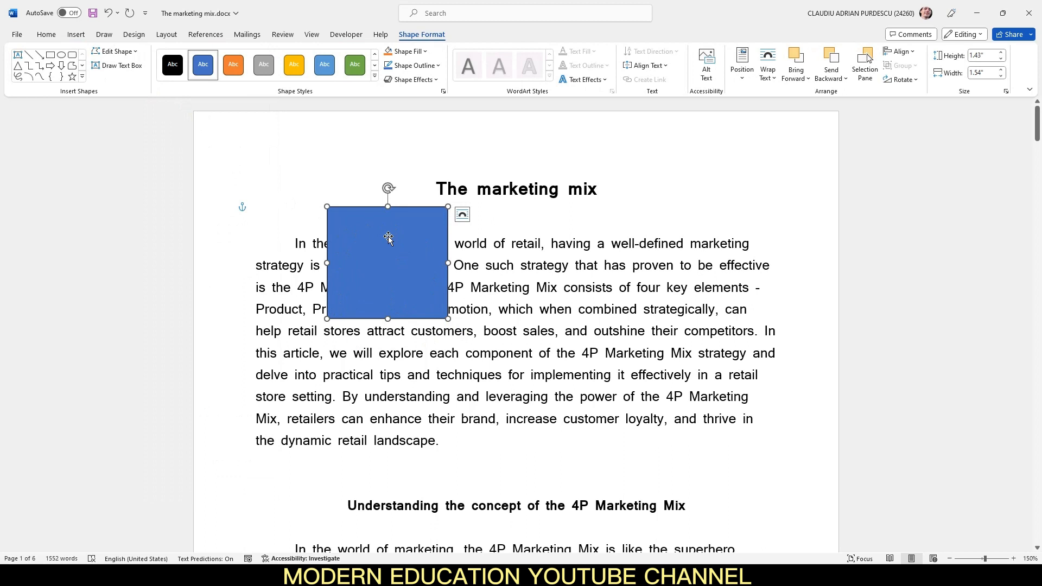
Look up the A4 paper dimensions and set the rectangle to match, with height 11.69" and width 8.27".
left_click(165, 35)
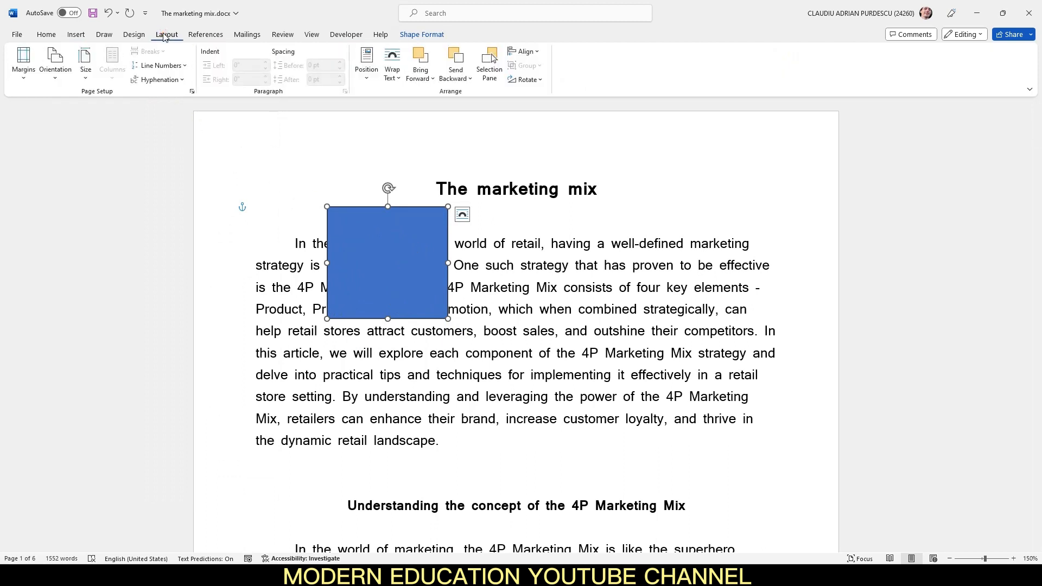
left_click(87, 79)
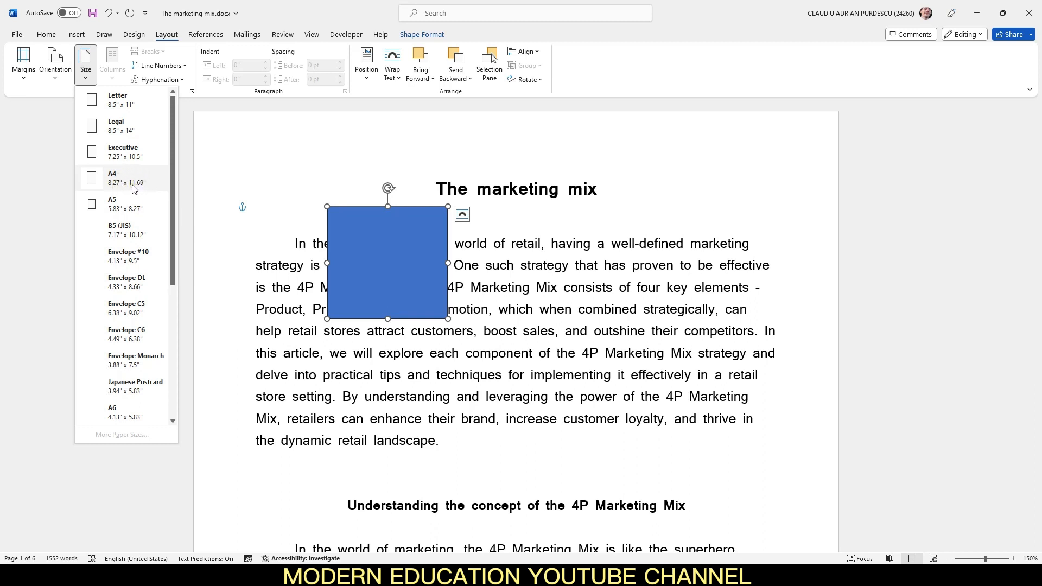
left_click(217, 173)
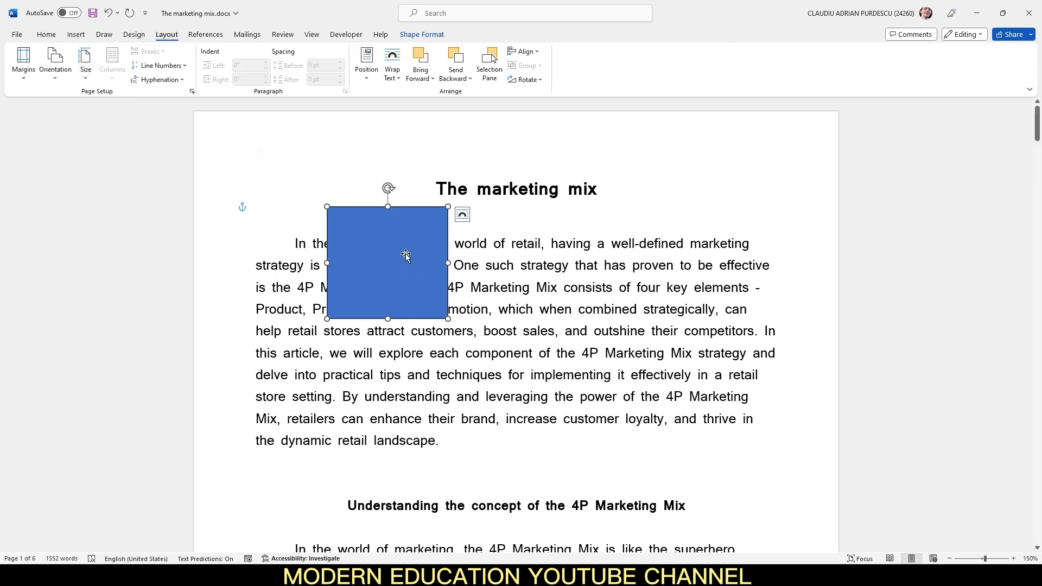
left_click(422, 34)
left_click(991, 54)
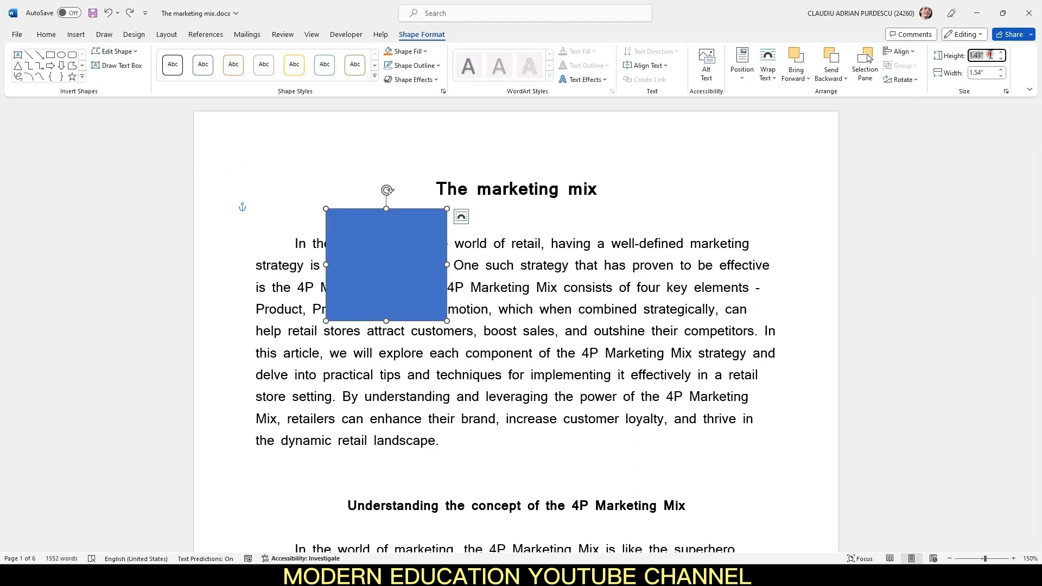
left_click(972, 55)
type("1")
left_click(982, 56)
key("Delete")
key("Delete")
type("69")
left_click(974, 71)
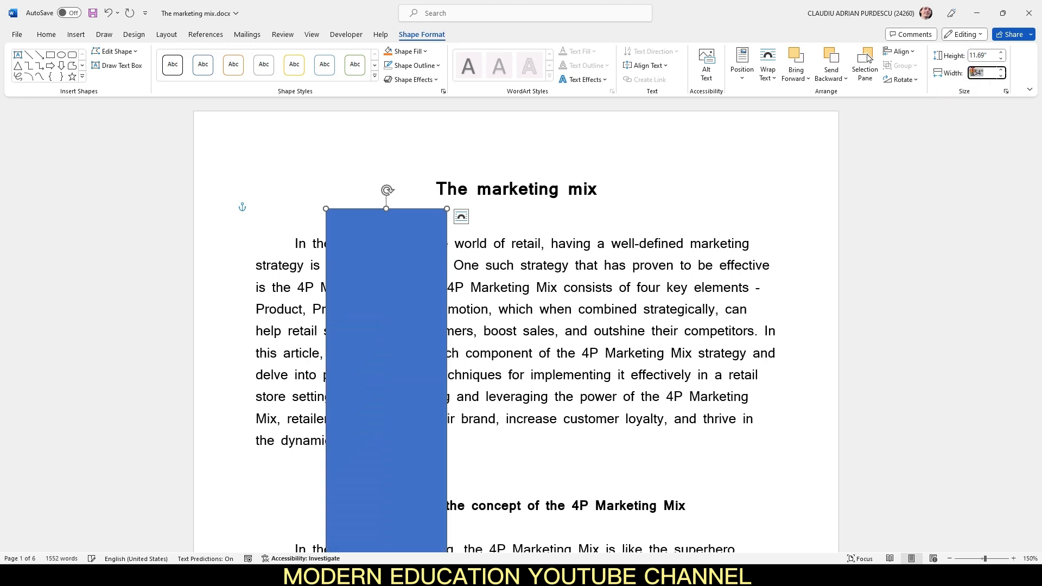
type("8.27")
key("Return")
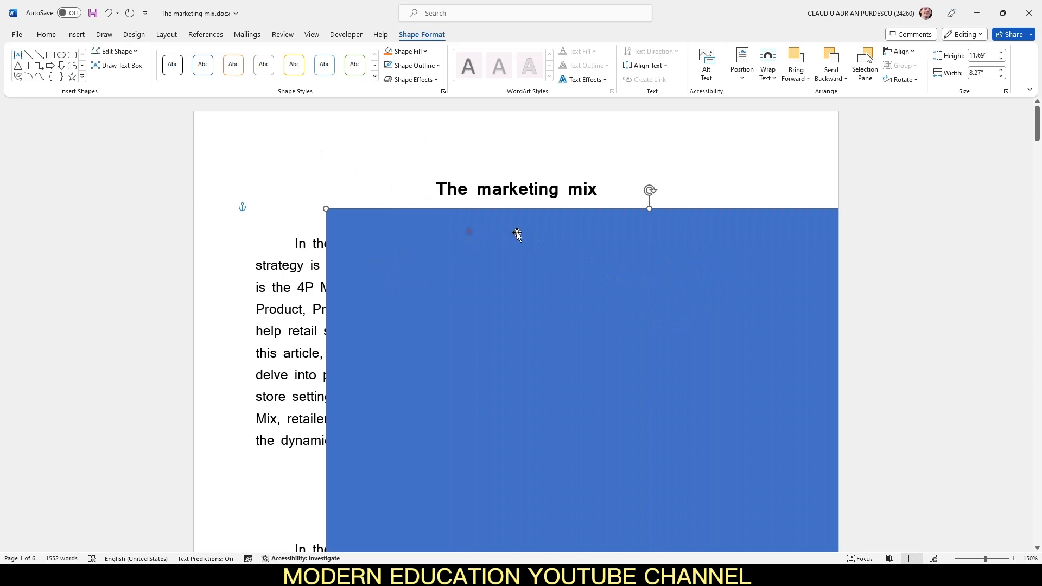
Align the rectangle to the center horizontally and the middle vertically so it covers the whole page.
left_click_drag(517, 234, 507, 289)
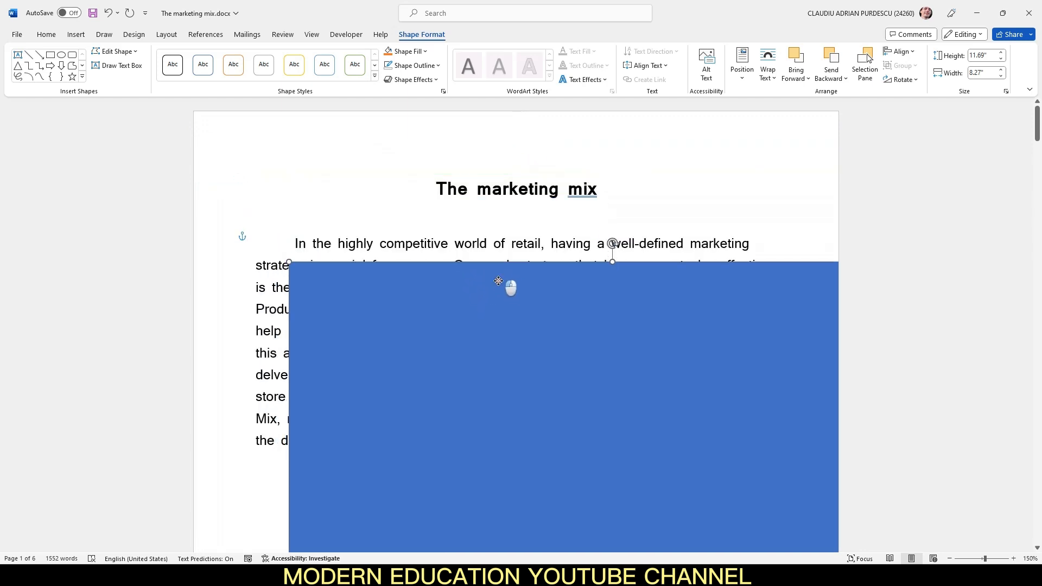
scroll(471, 303, "down", 3)
scroll(510, 239, "up", 3)
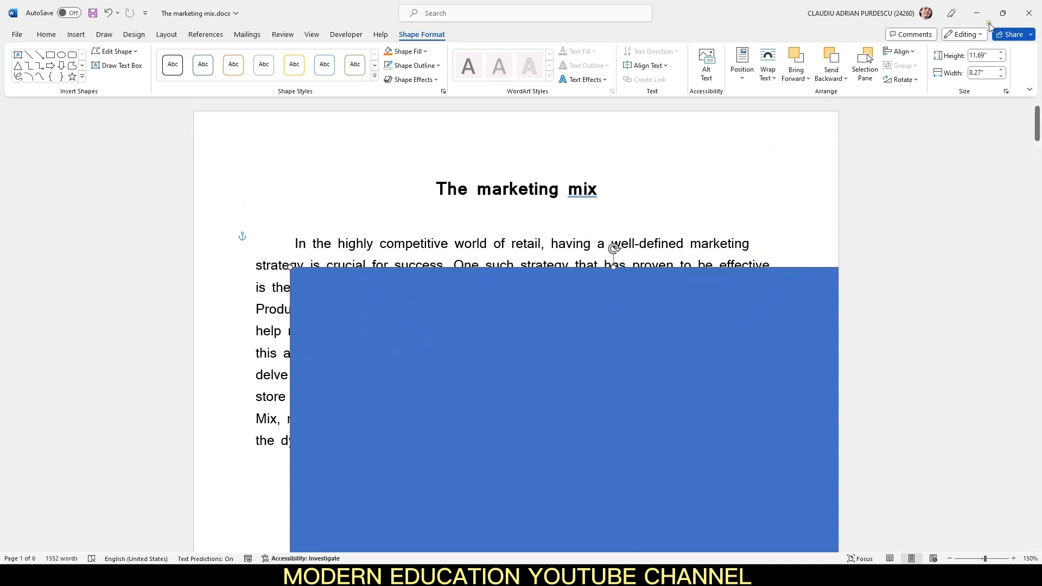
left_click(903, 51)
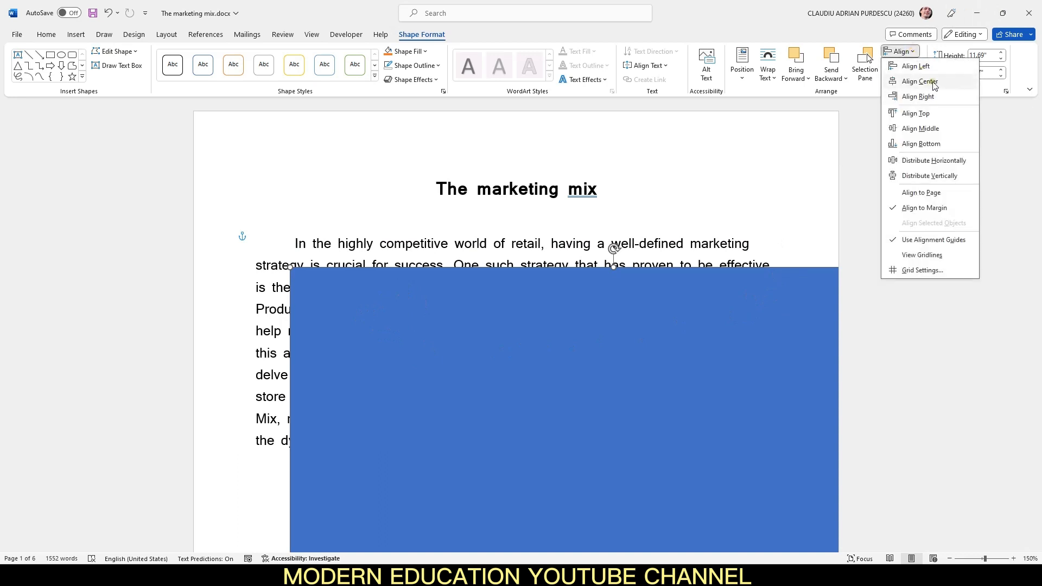
left_click(934, 82)
left_click(912, 52)
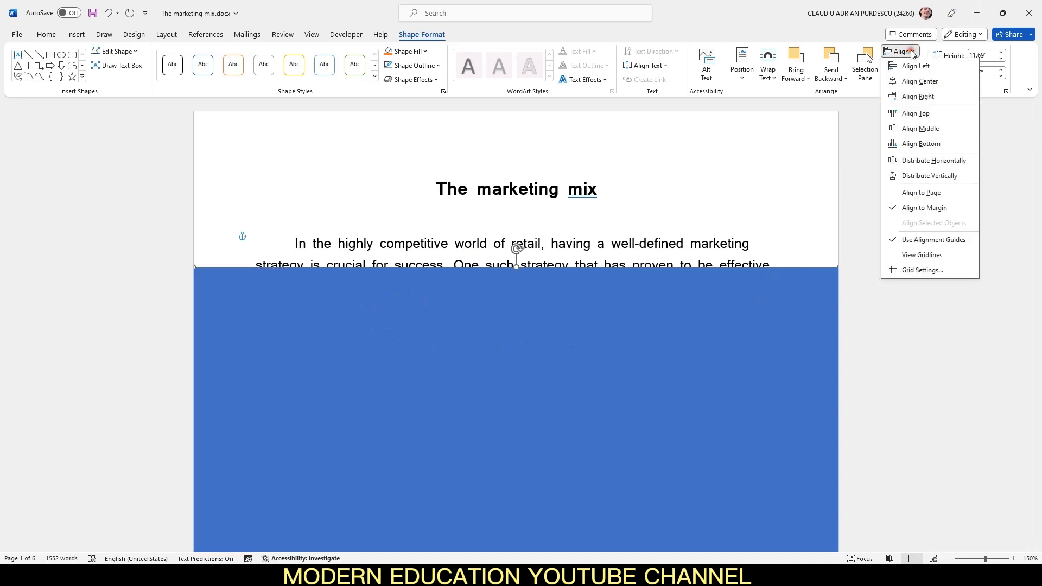
left_click(943, 130)
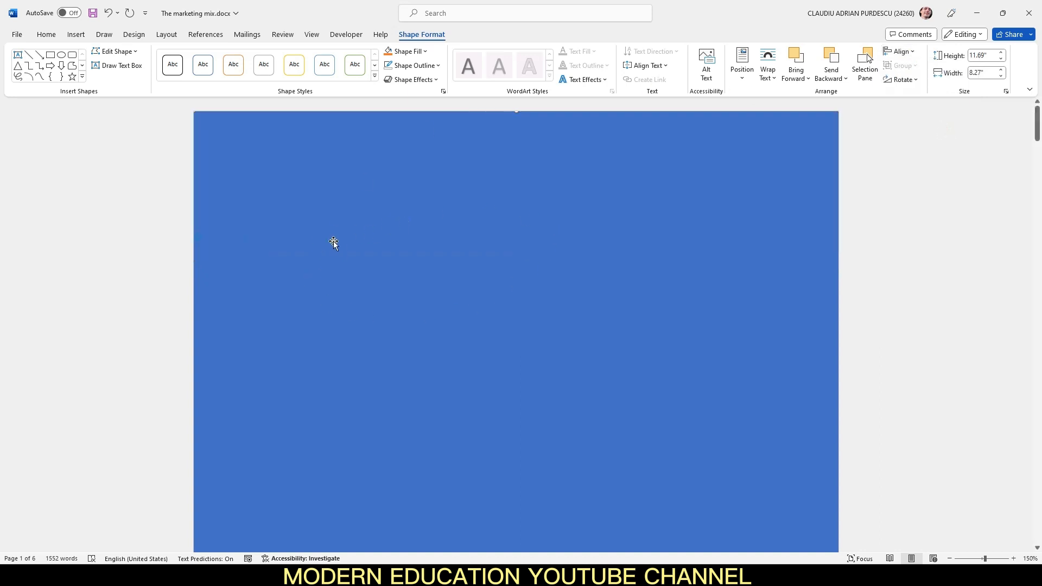
Send the page-sized rectangle behind the text.
right_click(336, 187)
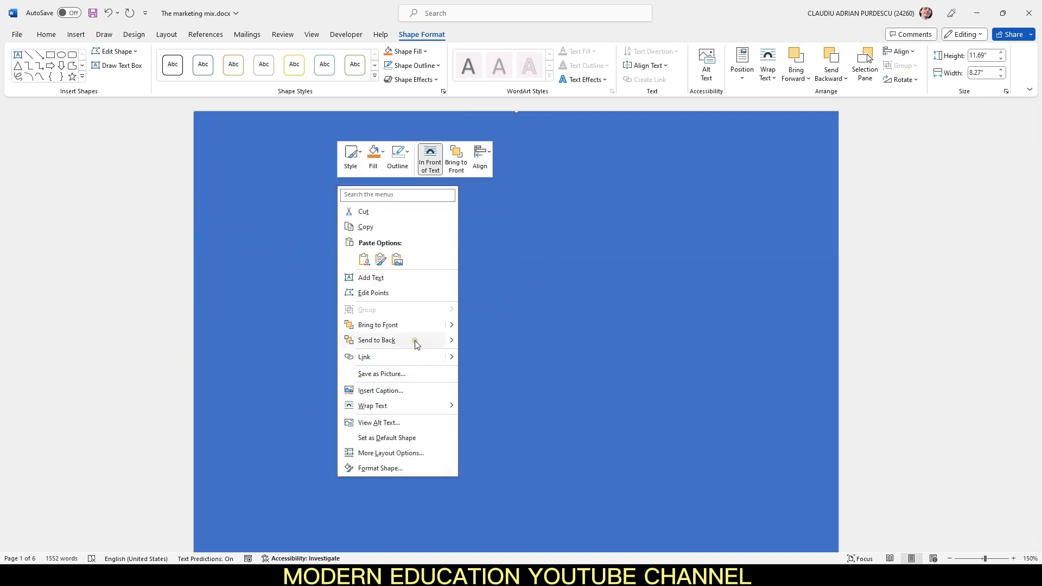
mouse_move(450, 340)
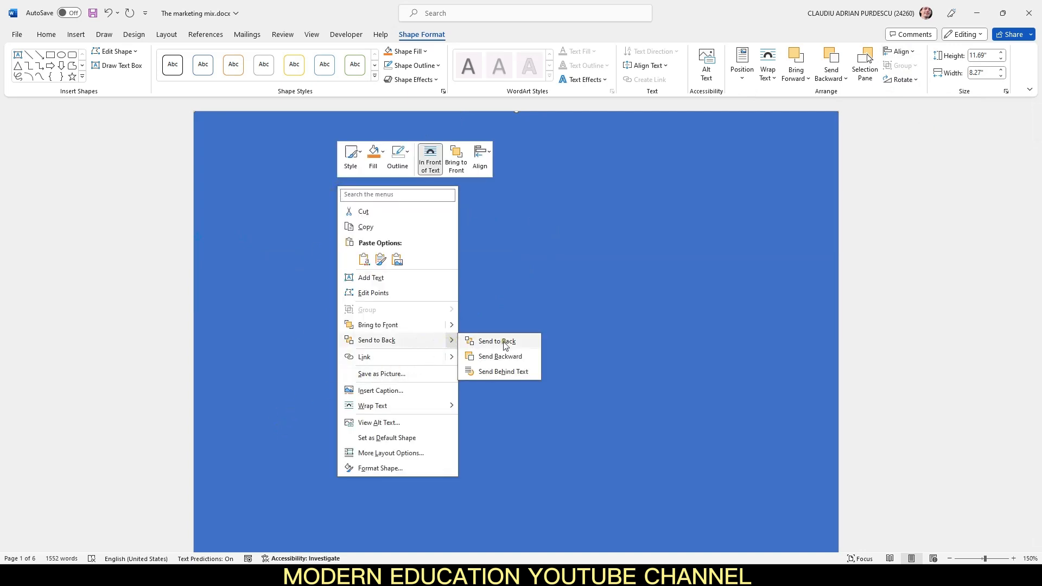
left_click(532, 373)
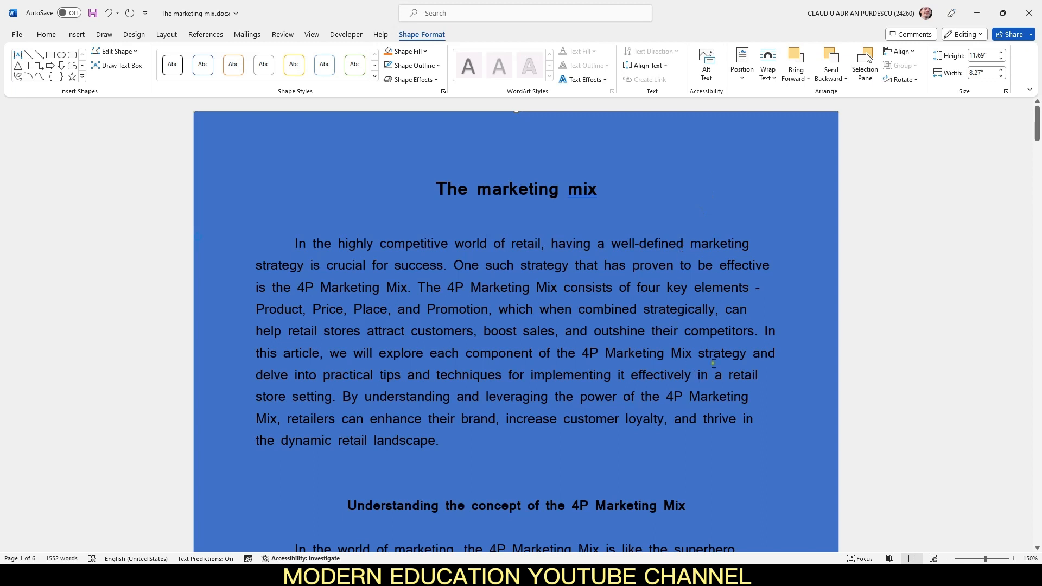
Give the rectangle a gradient fill, add one gradient stop, and space out the inner stops, with the middle one at 52%.
right_click(759, 179)
left_click(804, 460)
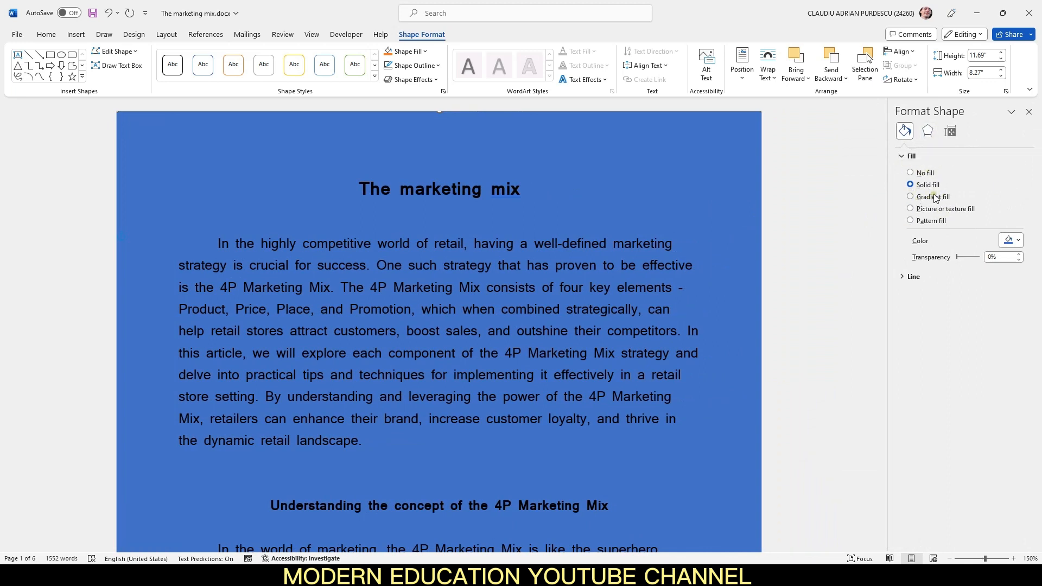
left_click(935, 197)
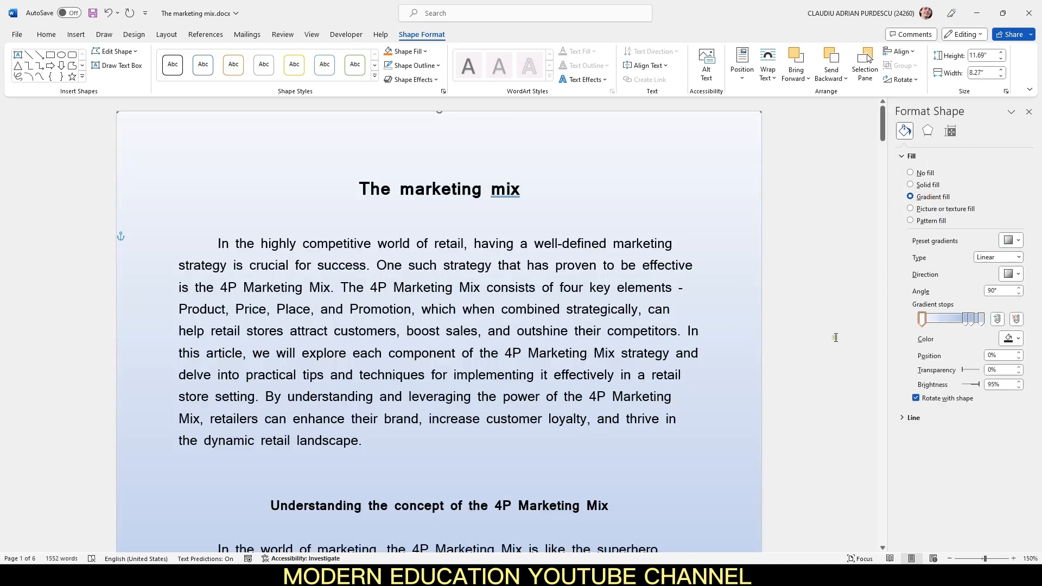
left_click_drag(966, 323, 944, 322)
left_click(999, 320)
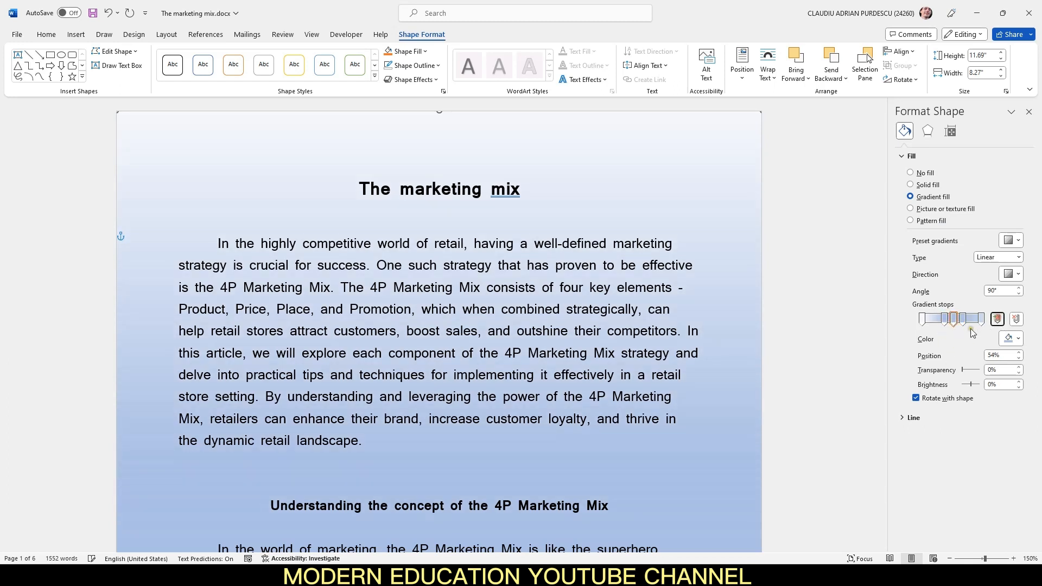
mouse_move(945, 322)
left_mouse_down()
mouse_move(966, 322)
mouse_move(953, 322)
left_mouse_up()
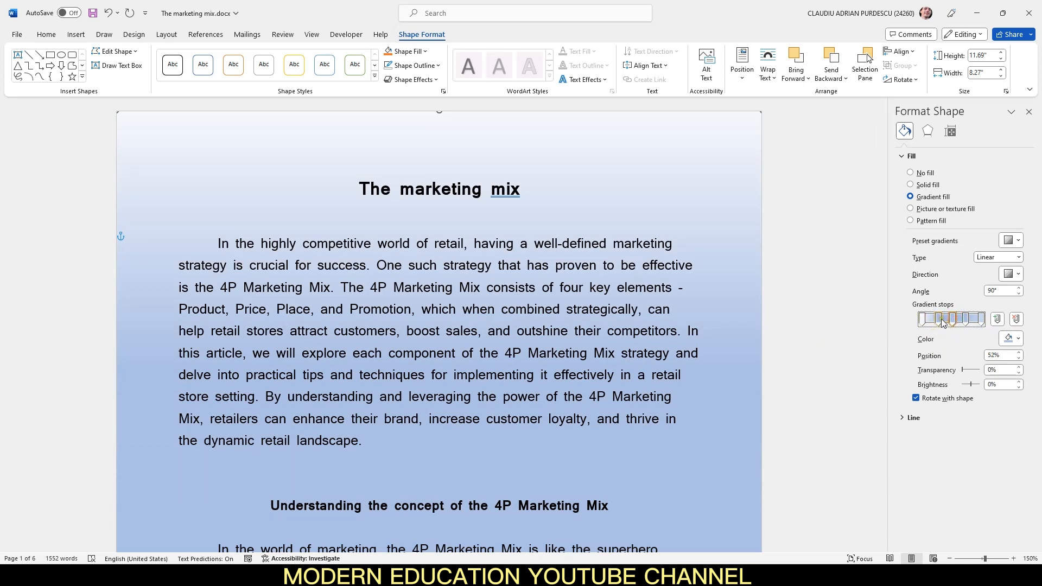
Color the gradient stop at 28% light blue, and lighten it to a paler custom shade.
left_click(940, 320)
left_click(1011, 339)
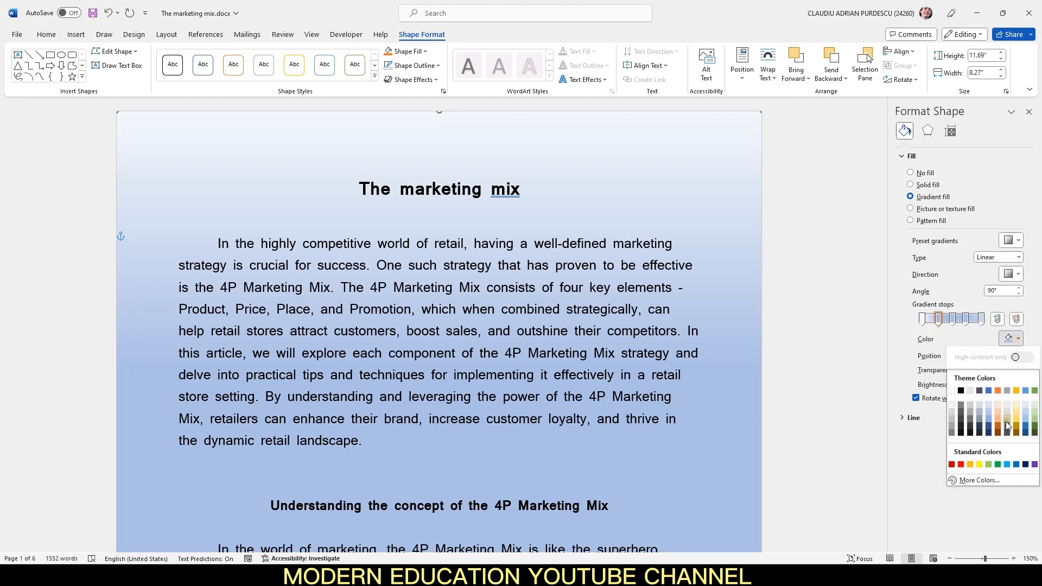
left_click(1008, 464)
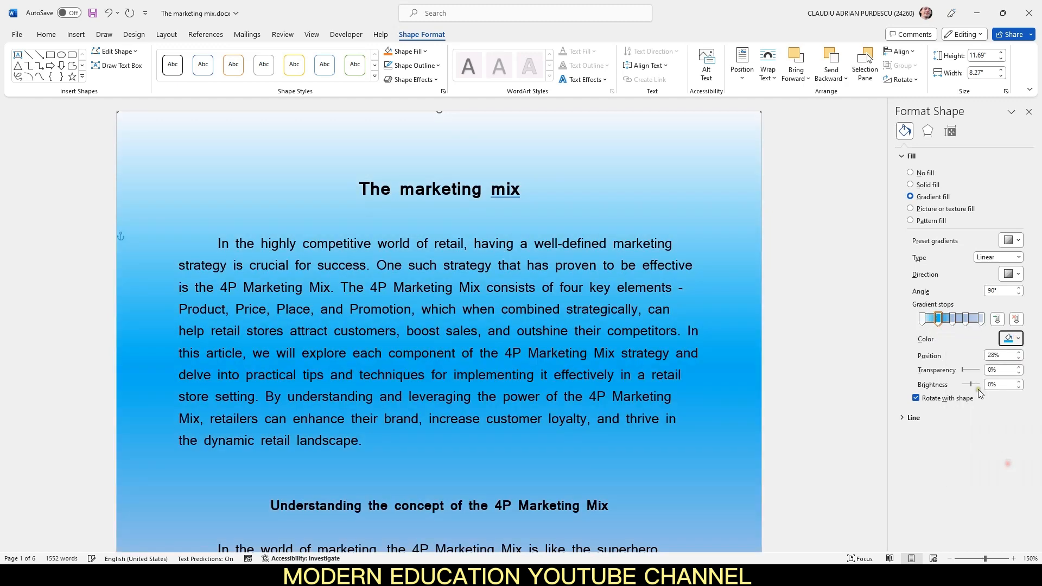
left_click(1019, 339)
left_click(978, 481)
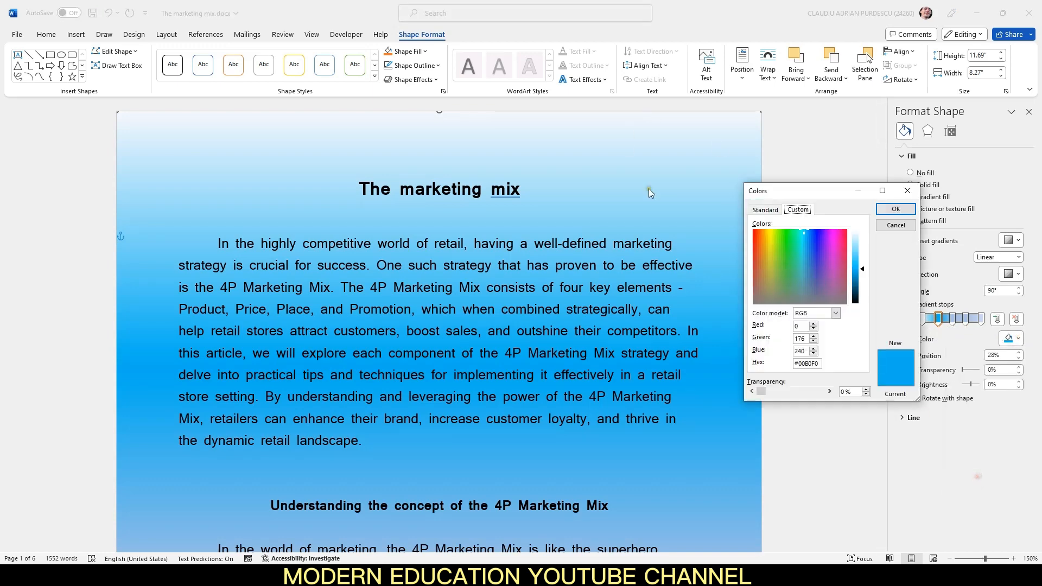
left_click(866, 256)
left_click(896, 209)
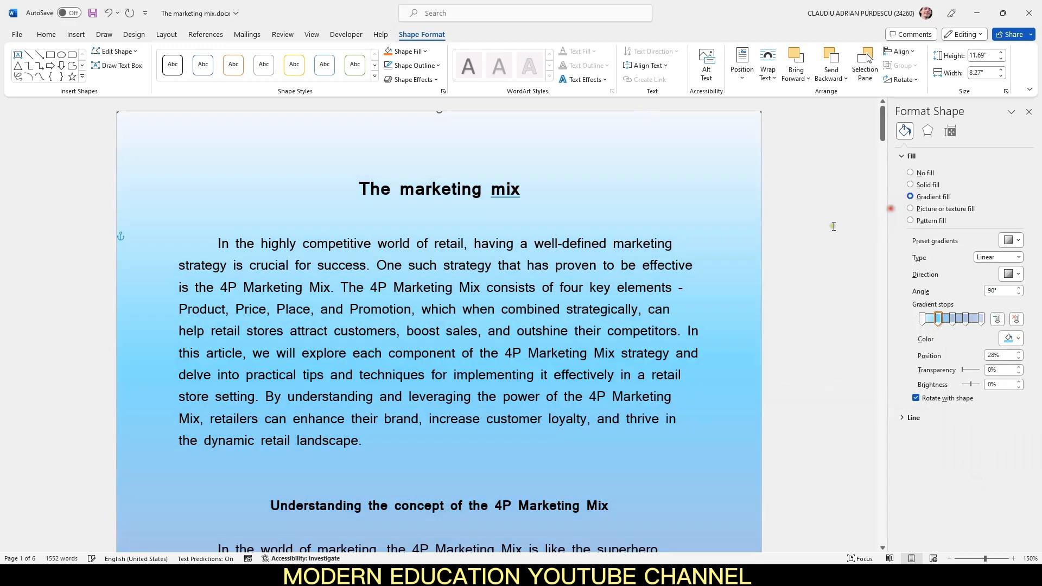
Color the gradient stop at 52% with the theme green at 40% brightness.
left_click(950, 325)
left_click(1019, 339)
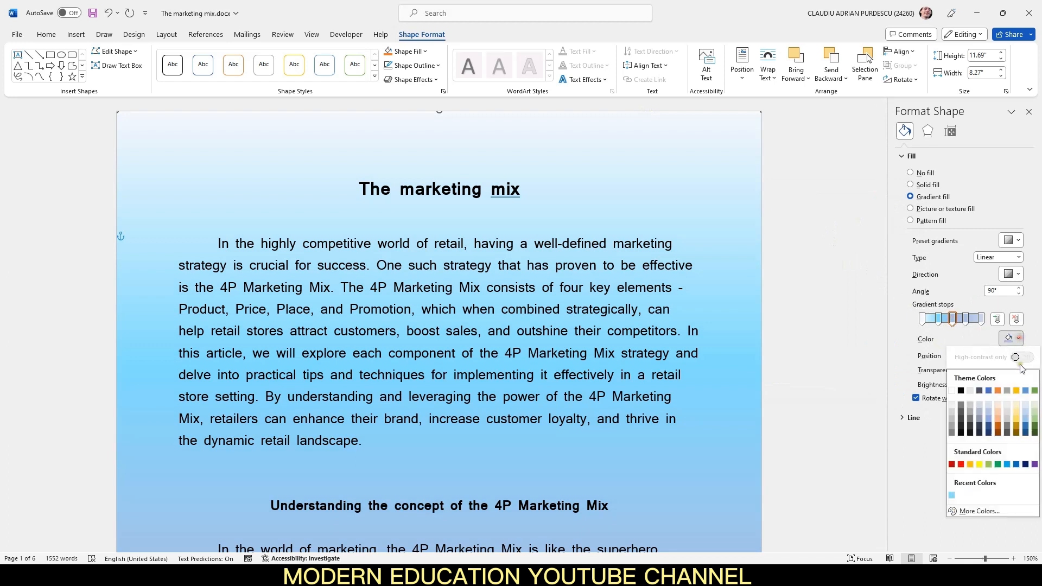
left_click(1035, 418)
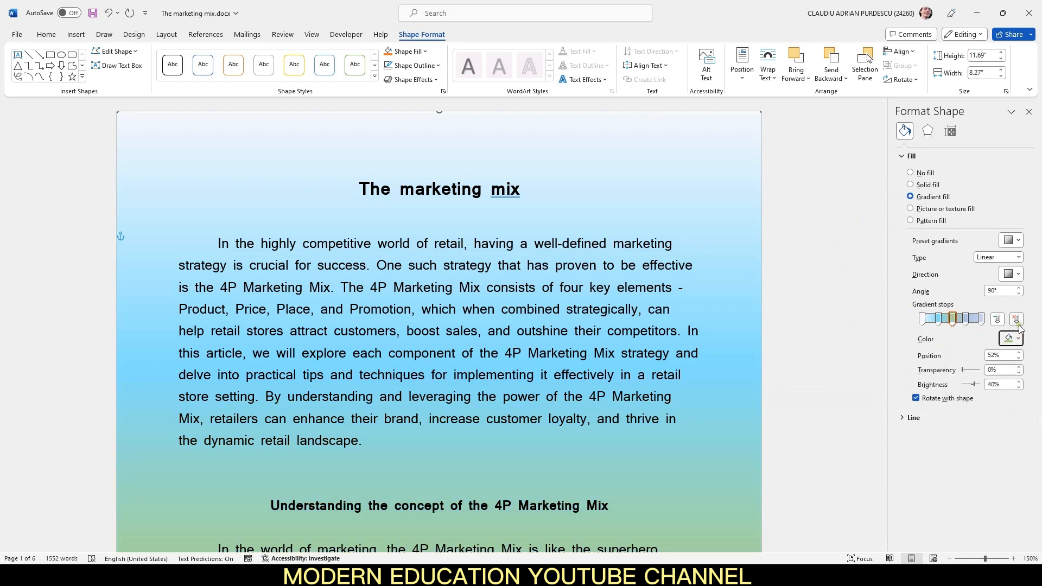
Color the gradient stop at 100% with the standard purple, and lighten it to a paler custom shade.
left_click(982, 320)
left_click(1019, 339)
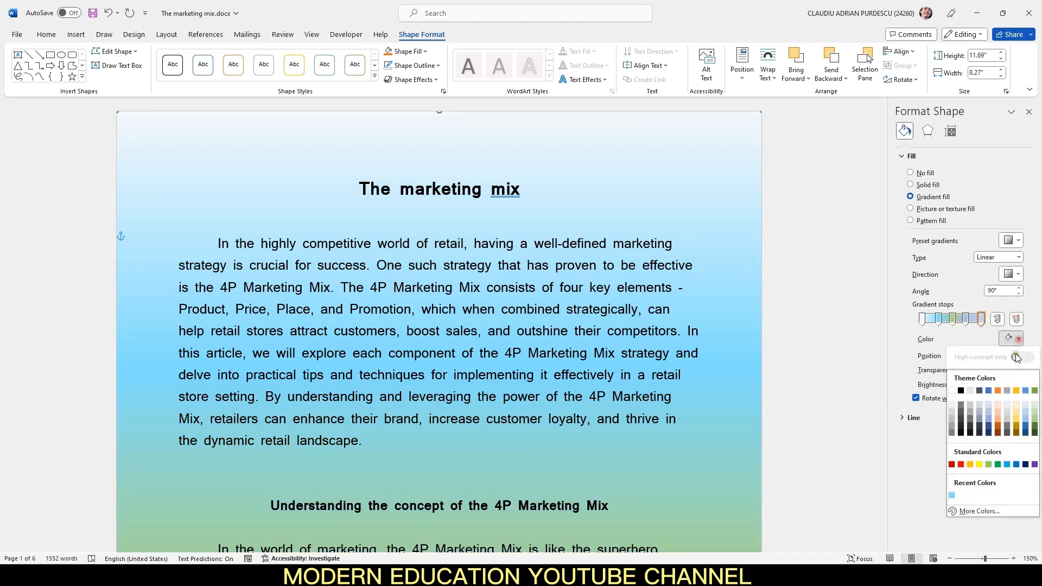
left_click(1037, 468)
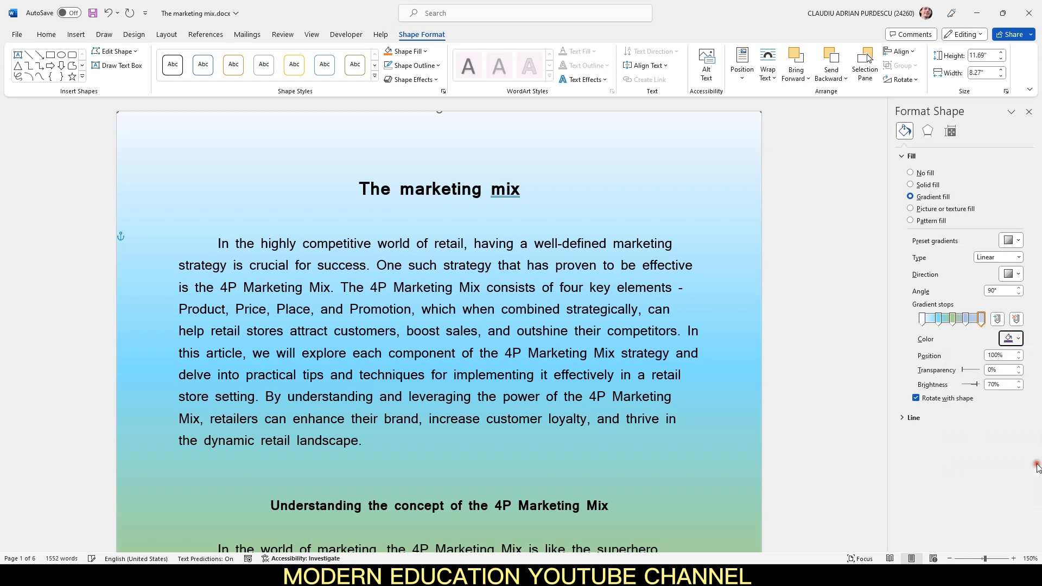
left_click(1020, 339)
left_click(987, 507)
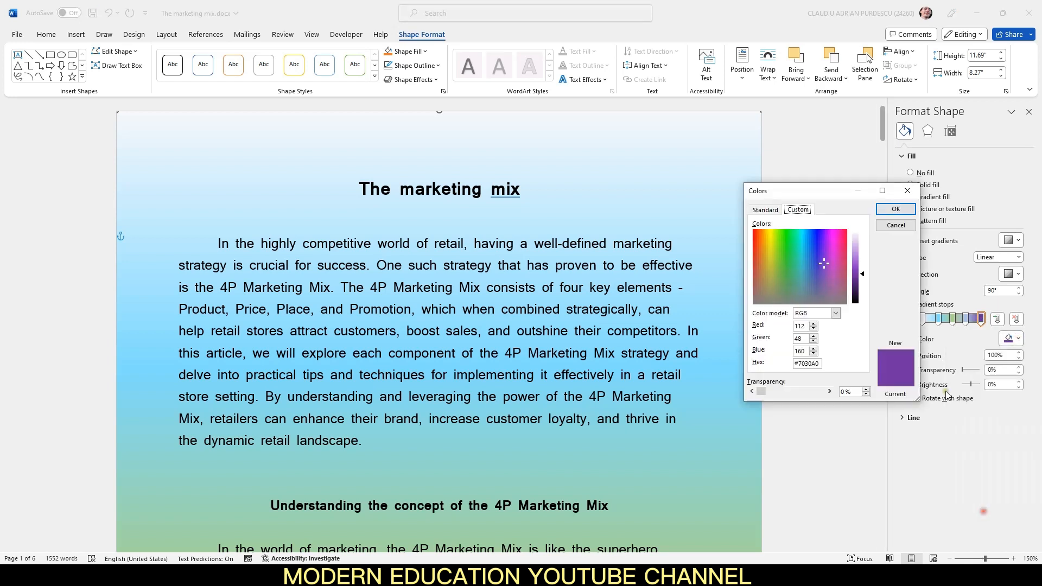
left_click(855, 254)
left_click(859, 243)
left_click(891, 210)
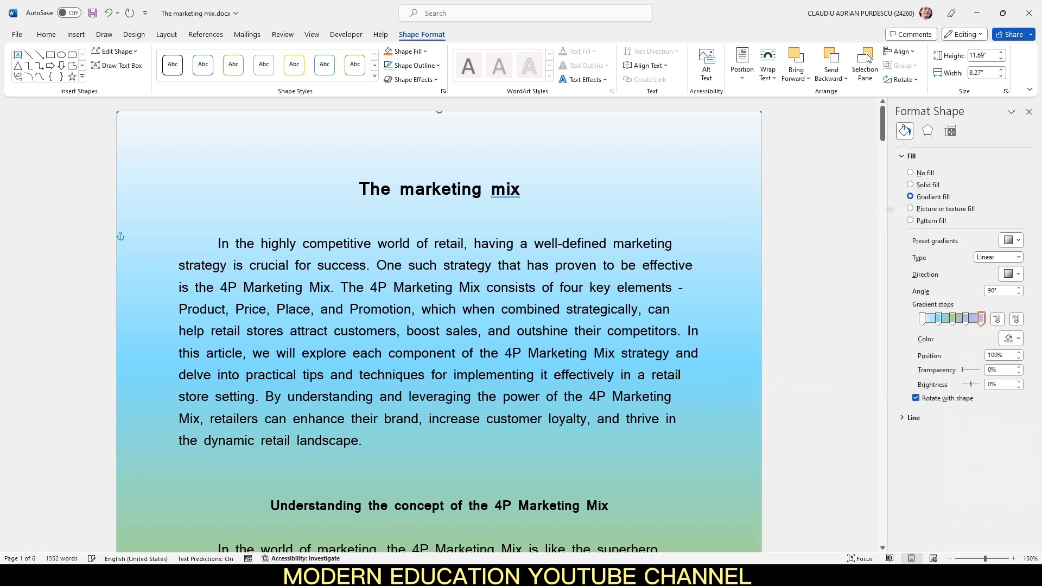
Color the gradient stop at 74% with the theme gold at 60% brightness, and check the gradient down page 1.
scroll(679, 377, "down", 5)
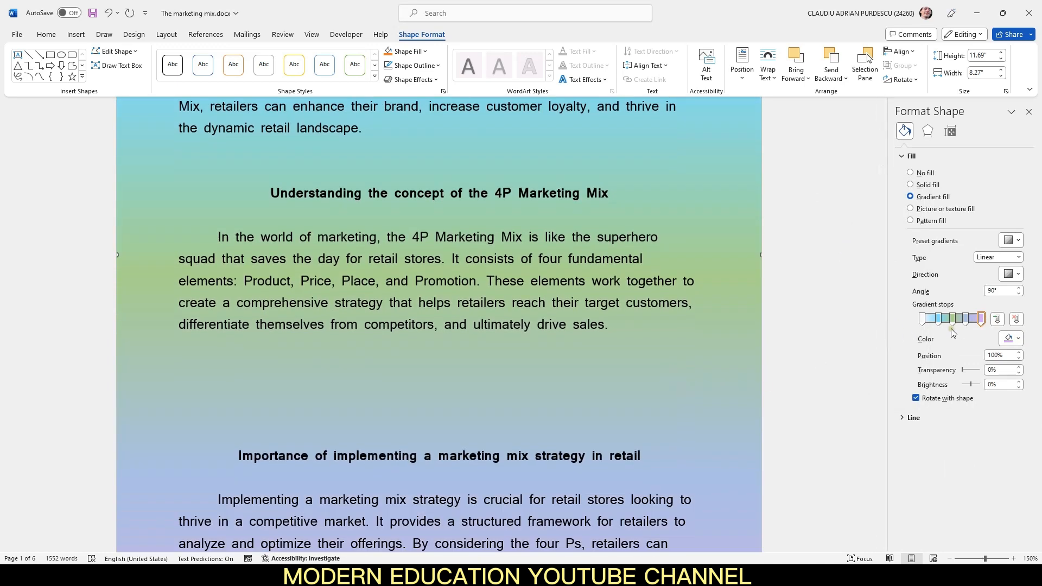
scroll(815, 344, "down", 3)
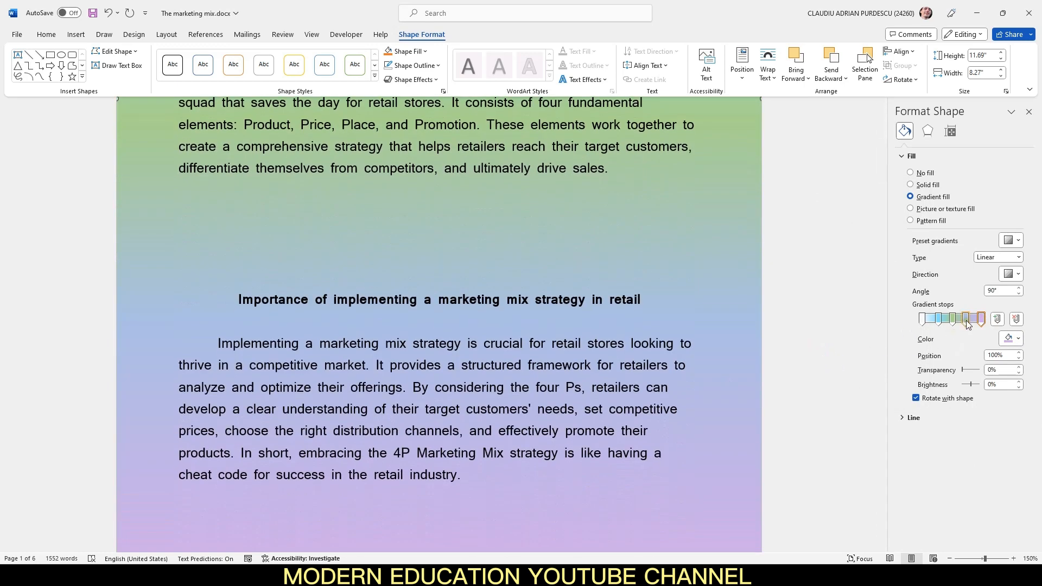
left_click(966, 320)
left_click(1012, 338)
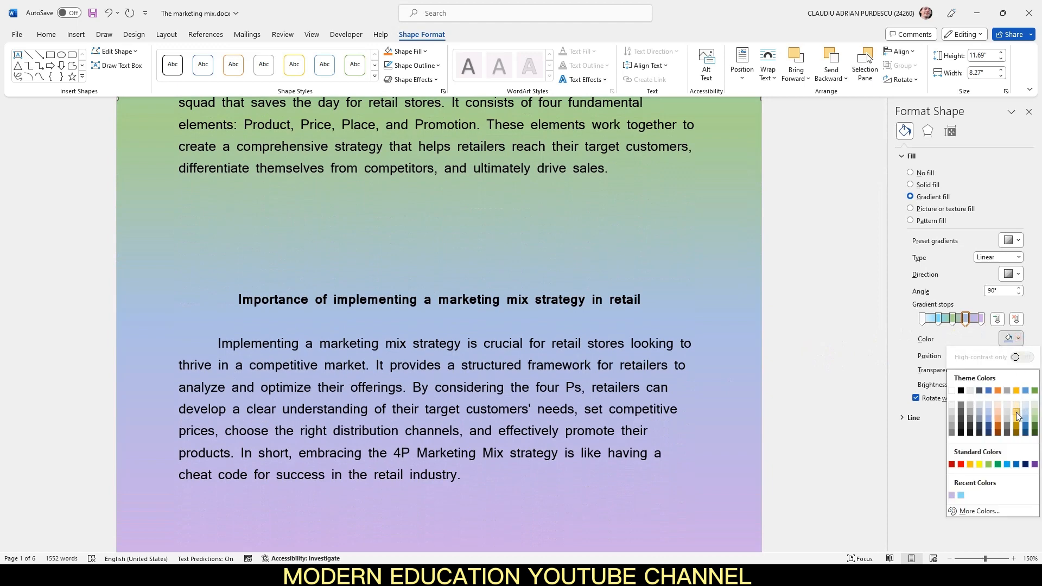
left_click(1017, 417)
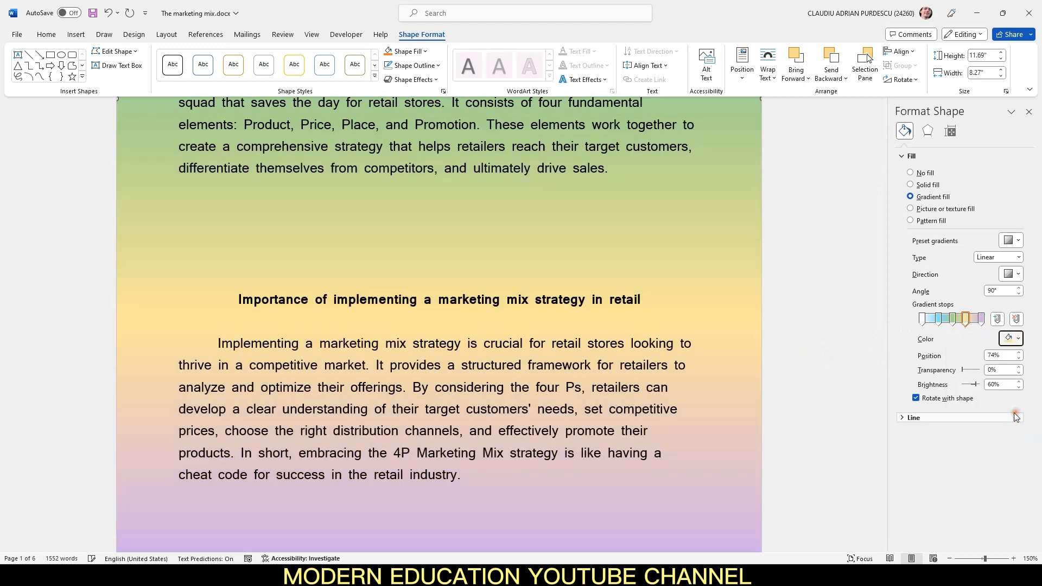
scroll(698, 326, "up", 8)
scroll(697, 361, "down", 10)
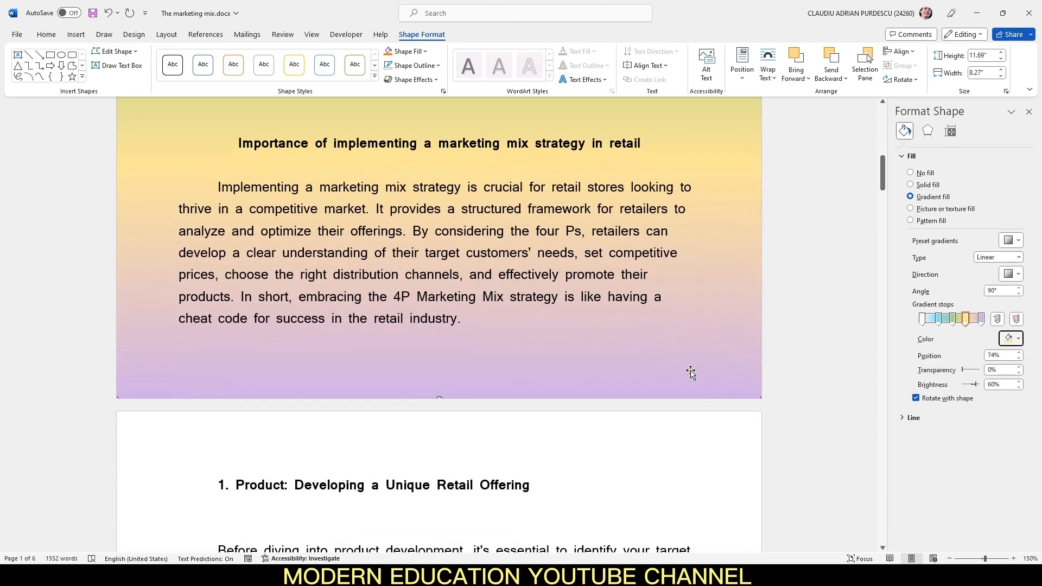
scroll(691, 373, "up", 8)
scroll(690, 373, "up", 2)
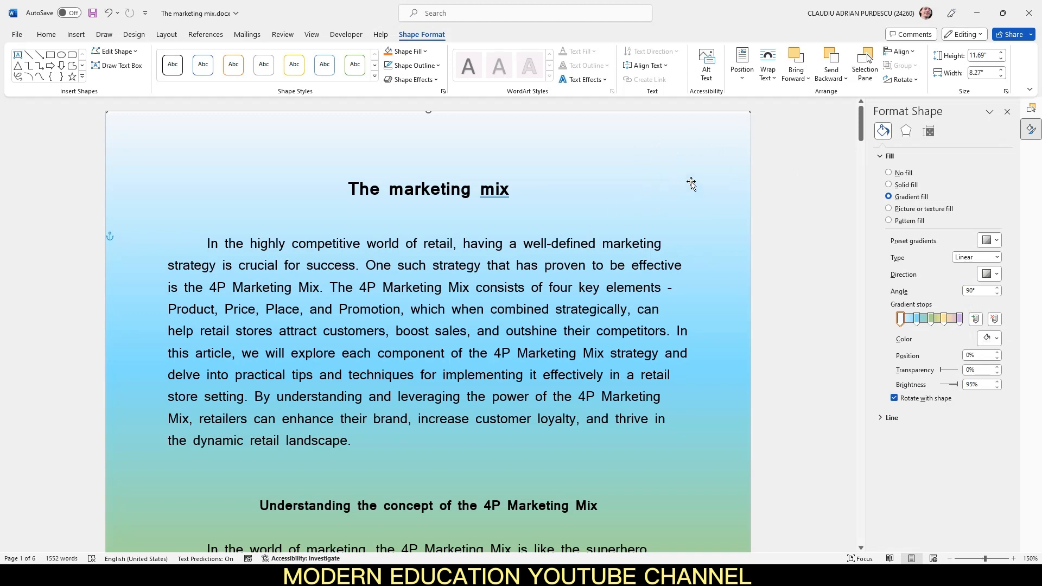
Paste a copy of the gradient rectangle on page 2 and align it horizontally and vertically to cover the whole page.
scroll(691, 187, "down", 15)
left_click(585, 285)
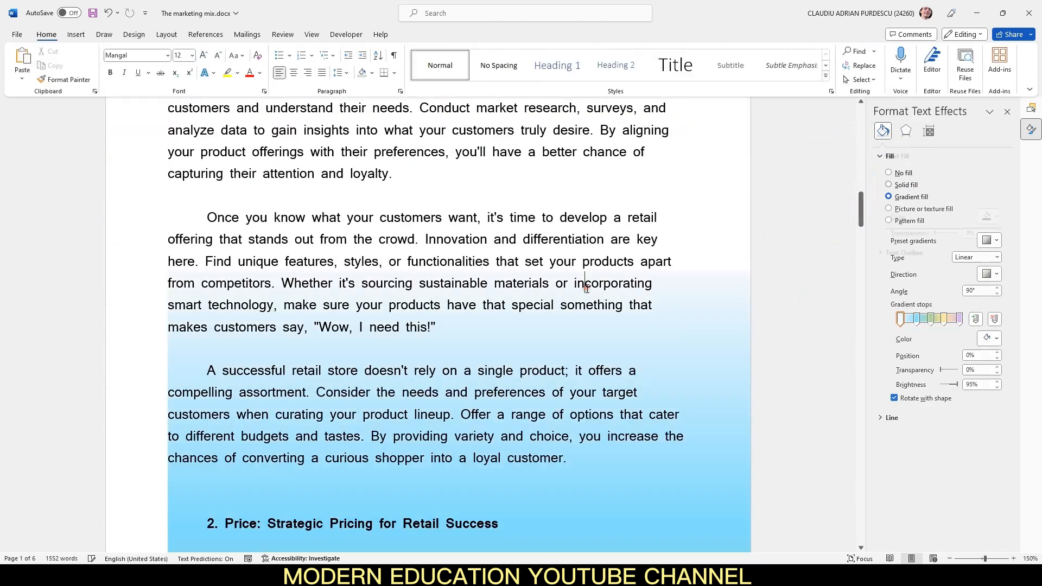
left_click(431, 35)
left_click(899, 52)
left_click(915, 66)
left_click(899, 51)
left_click(925, 128)
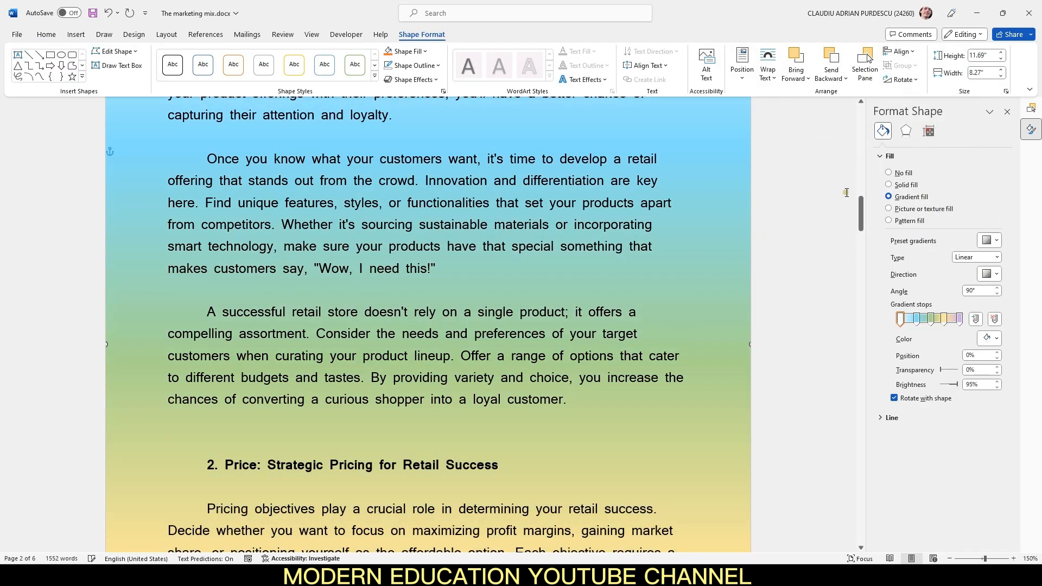
Paste another copy of the gradient rectangle on page 3 and align it to the page's center and middle.
scroll(846, 192, "down", 10)
key("ctrl+v")
left_click(421, 35)
left_click(899, 51)
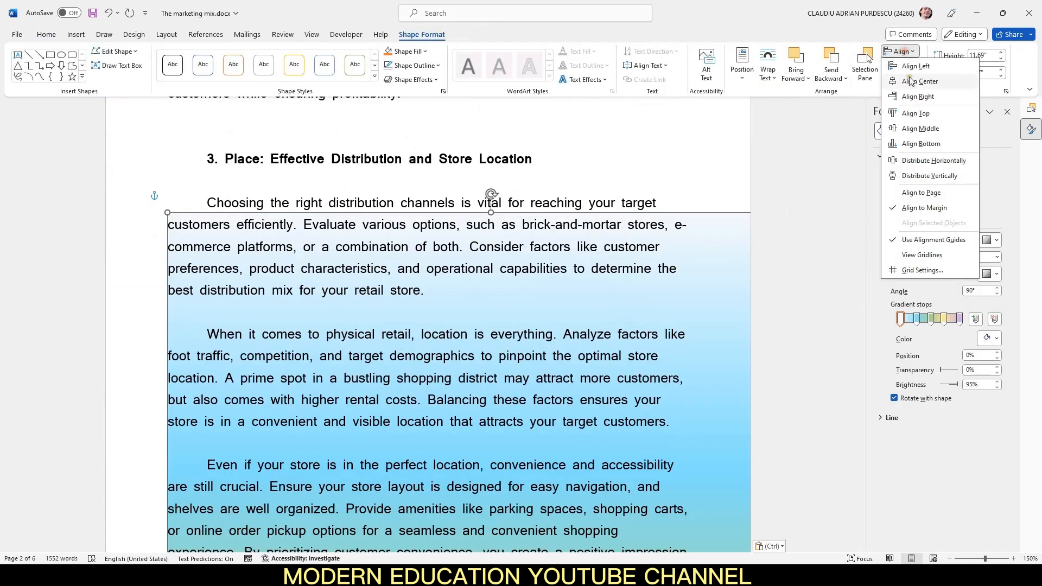
left_click(913, 81)
left_click(906, 51)
left_click(920, 129)
Paste a copy of the gradient rectangle on page 4 and align it both ways to fill the page.
left_click_drag(861, 283, 861, 497)
key("ctrl+v")
left_click(422, 35)
left_click(899, 52)
left_click(914, 66)
left_click(899, 52)
left_click(919, 130)
Add the gradient rectangle to page 5 as a pasted copy aligned to cover that page.
key("ctrl+v")
left_click(422, 35)
left_click(899, 51)
left_click(919, 128)
Paste the gradient rectangle on the last page, below the closing paragraph, and align it to fill the page.
left_click(689, 444)
key("ctrl+v")
left_click(422, 35)
left_click(910, 52)
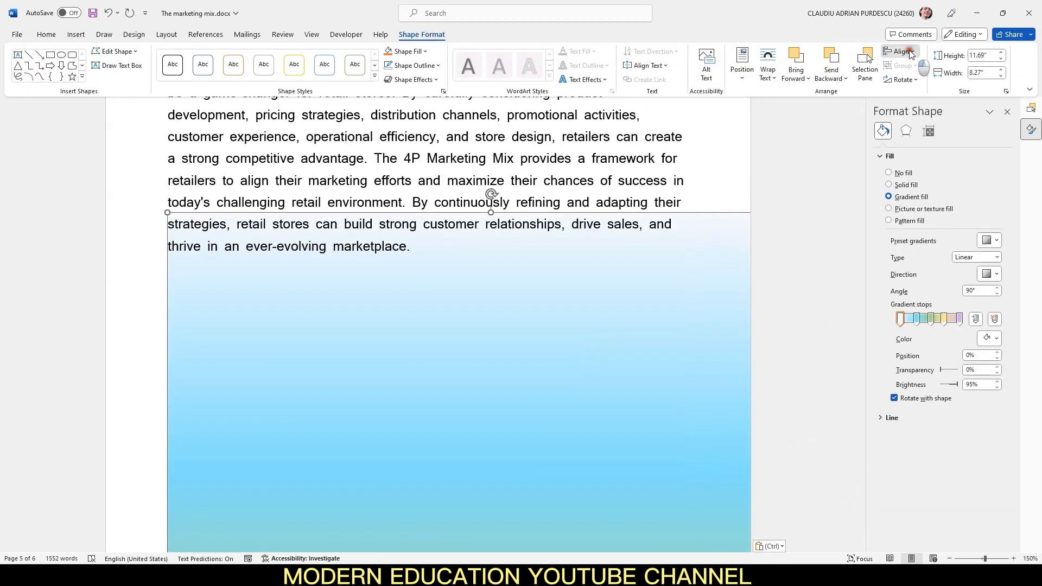
left_click(910, 52)
left_click(919, 130)
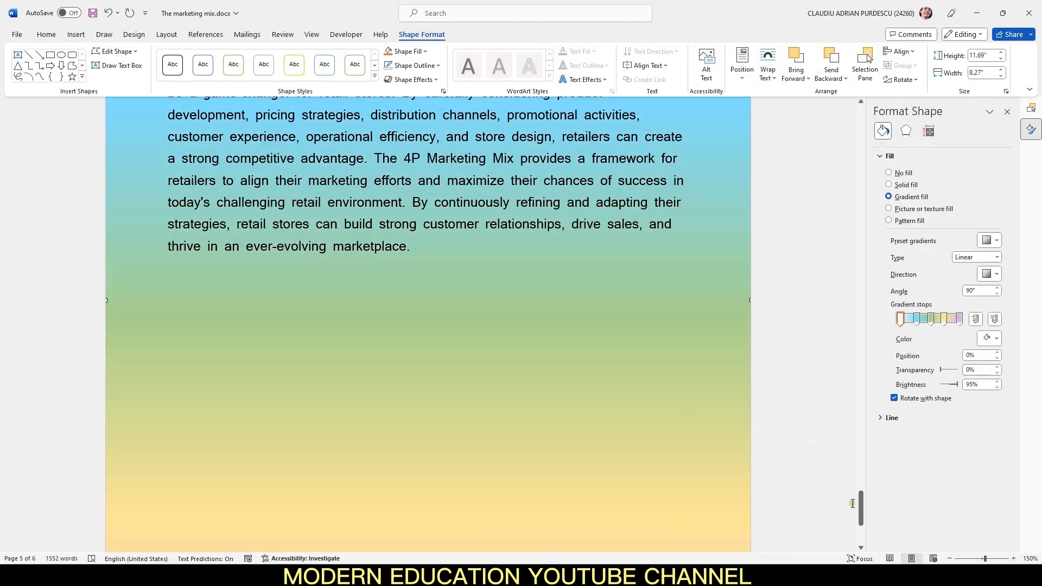
Examine the backgrounds of all six pages together in the print preview at 20% zoom, and return to the document.
left_click_drag(861, 507, 882, 106)
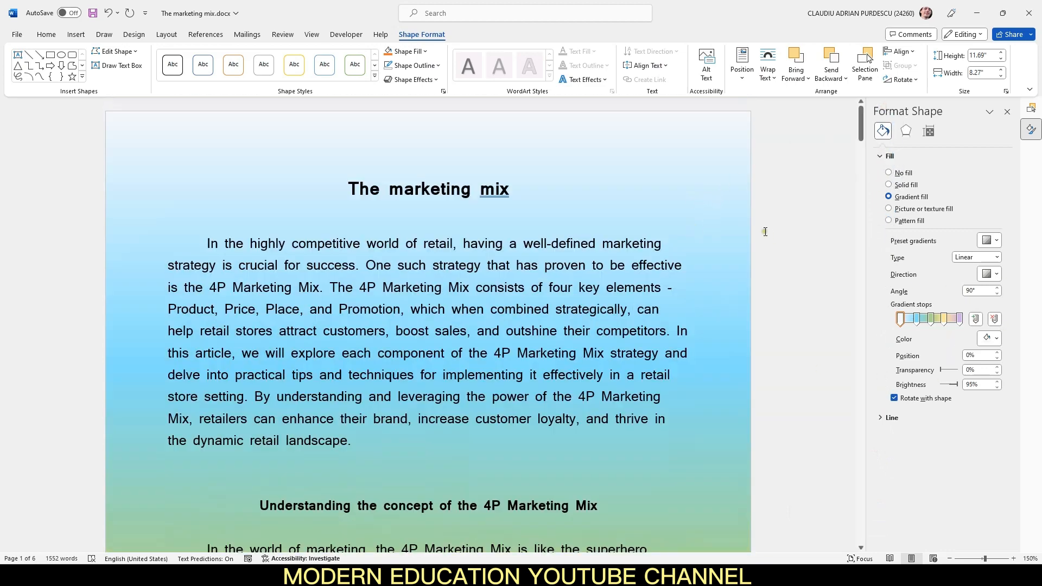
left_click(17, 35)
left_click(37, 223)
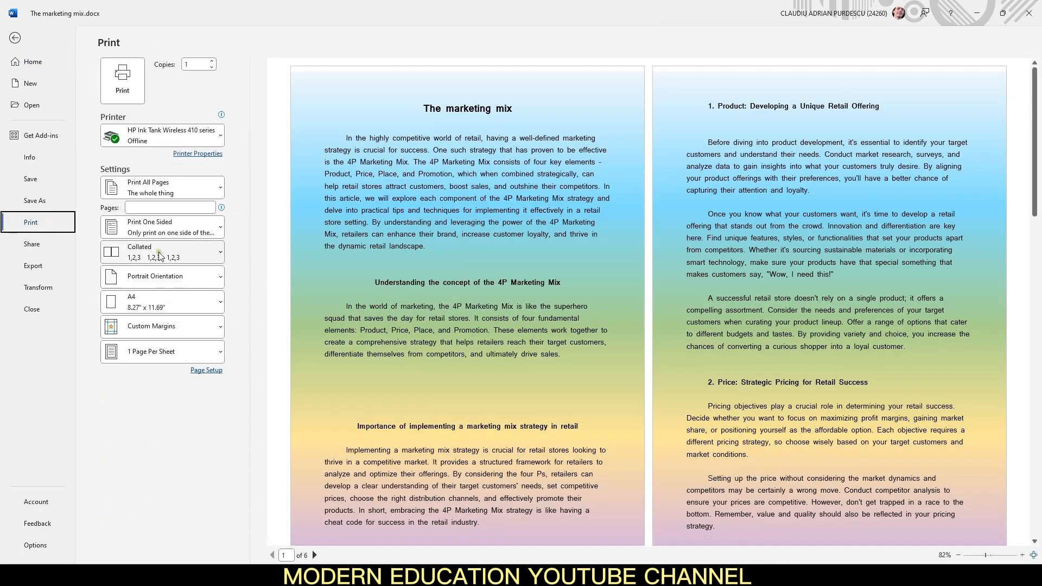
left_click_drag(987, 558, 977, 558)
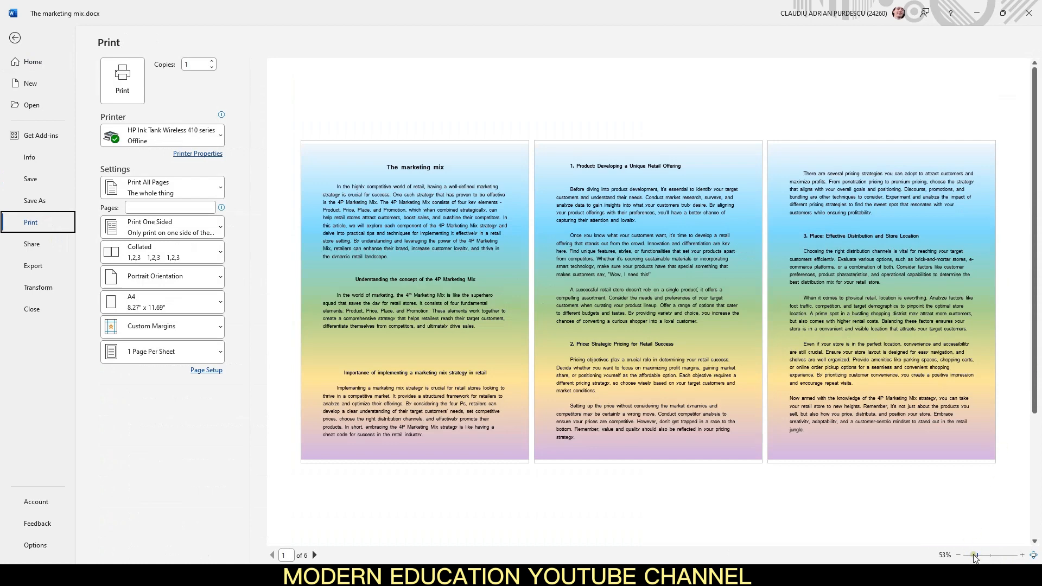
left_click_drag(975, 556, 973, 556)
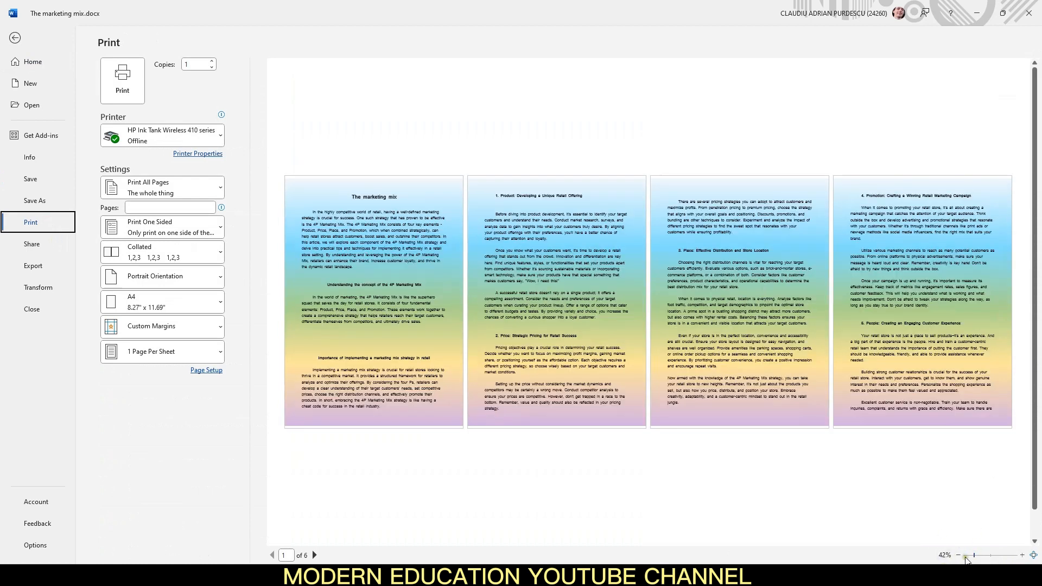
left_click(959, 556)
left_click(959, 555)
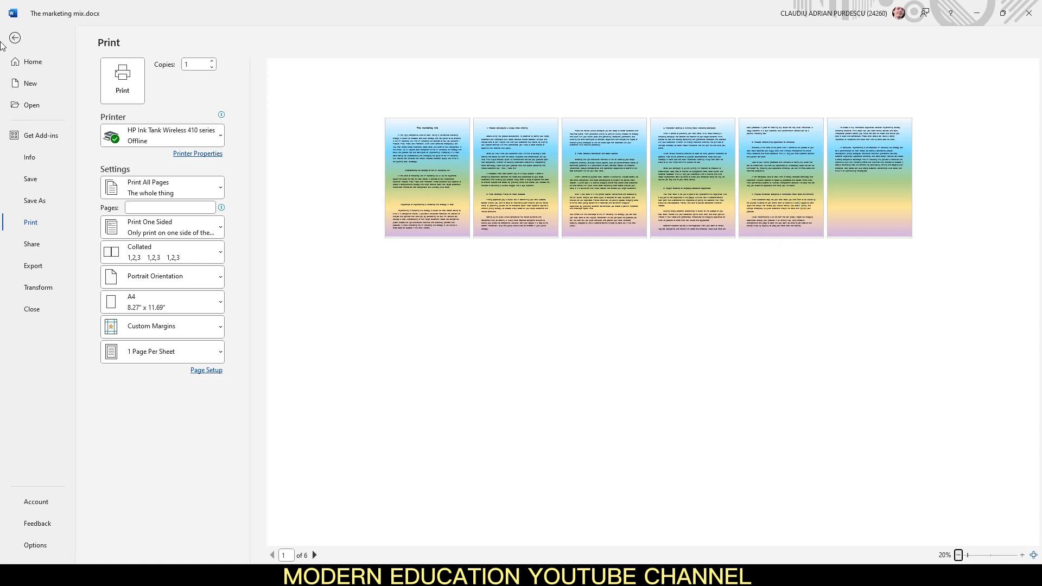
left_click(16, 39)
left_click(14, 38)
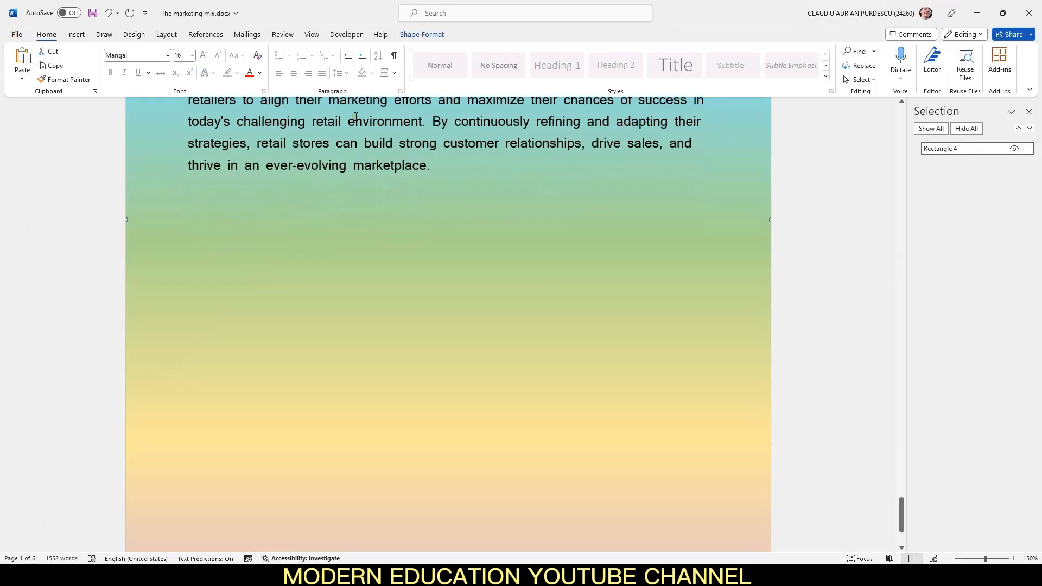
Hide the background rectangle on page 2, which holds the "1. Product" section.
left_click_drag(902, 513, 906, 194)
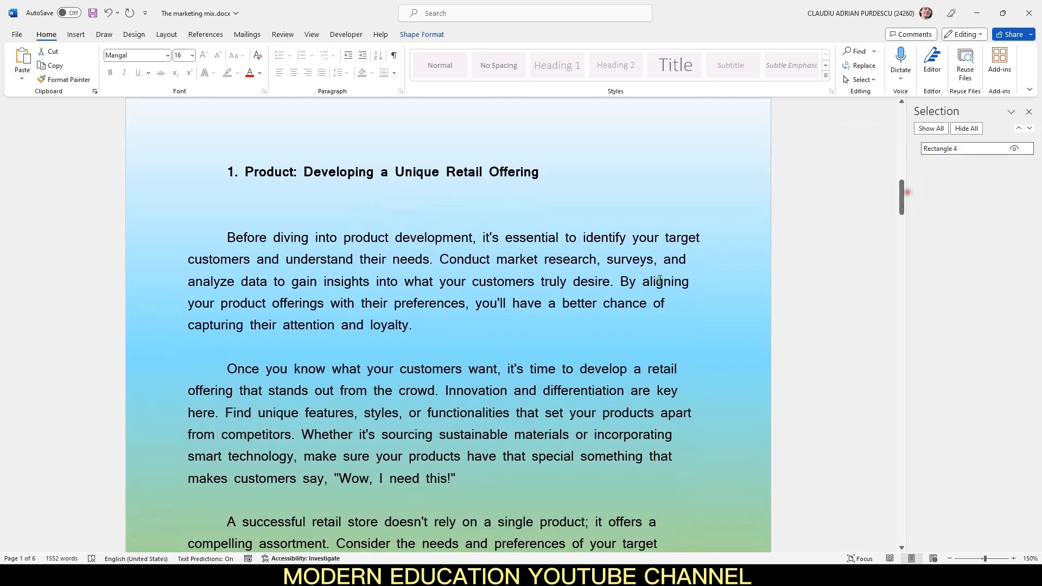
left_click(694, 278)
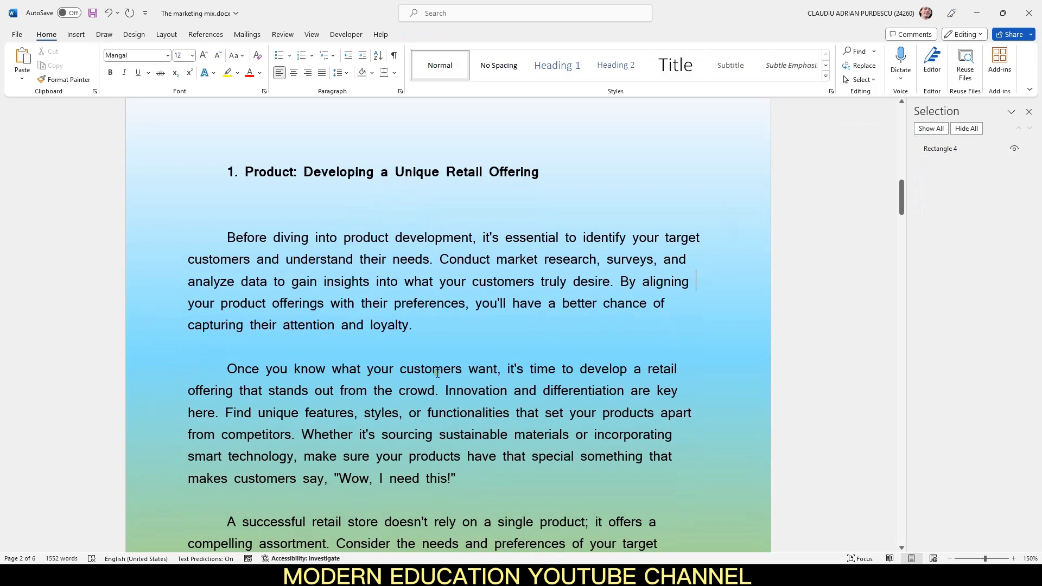
left_click(1014, 148)
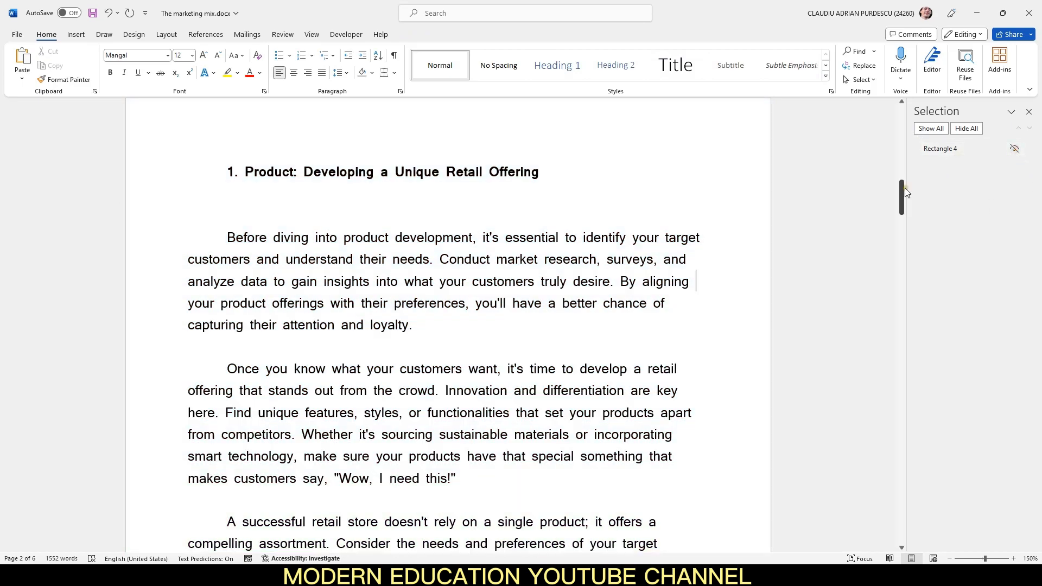
Hide the background rectangle on page 3, which holds the "3. Place" section, and check all pages in the print preview.
left_click_drag(904, 193, 896, 271)
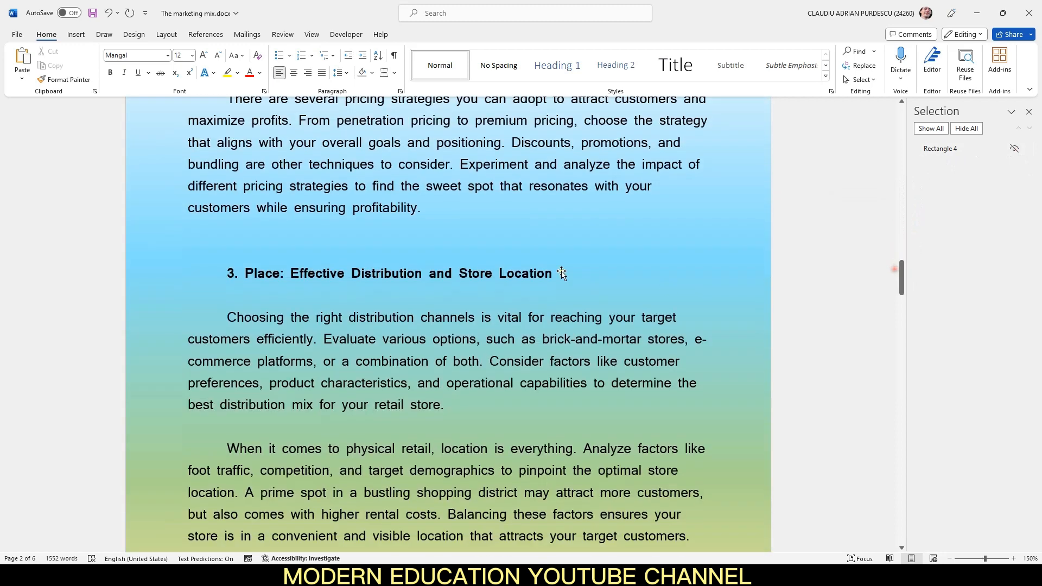
left_click(555, 273)
left_click(1016, 149)
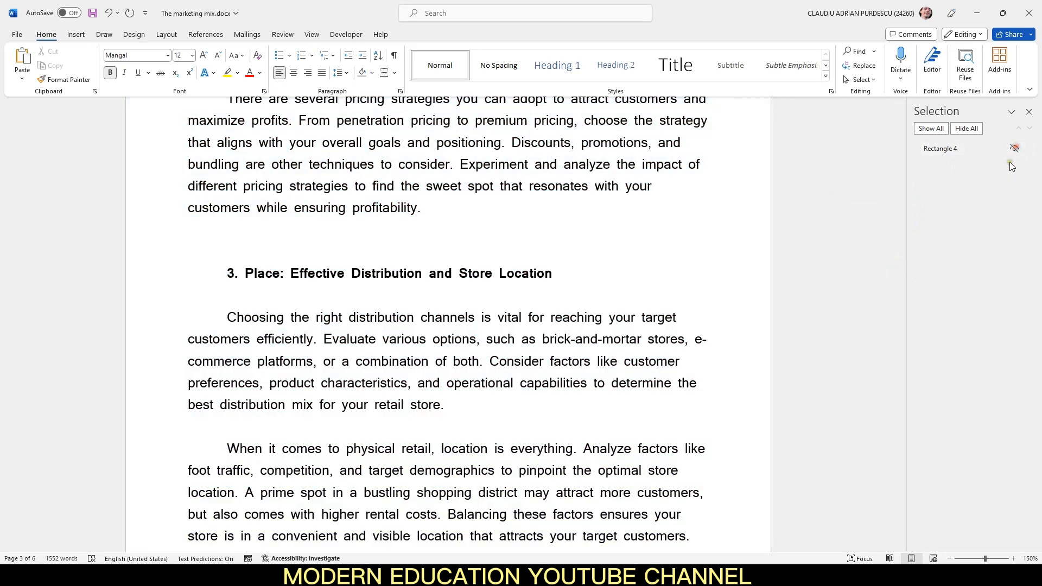
left_click(17, 34)
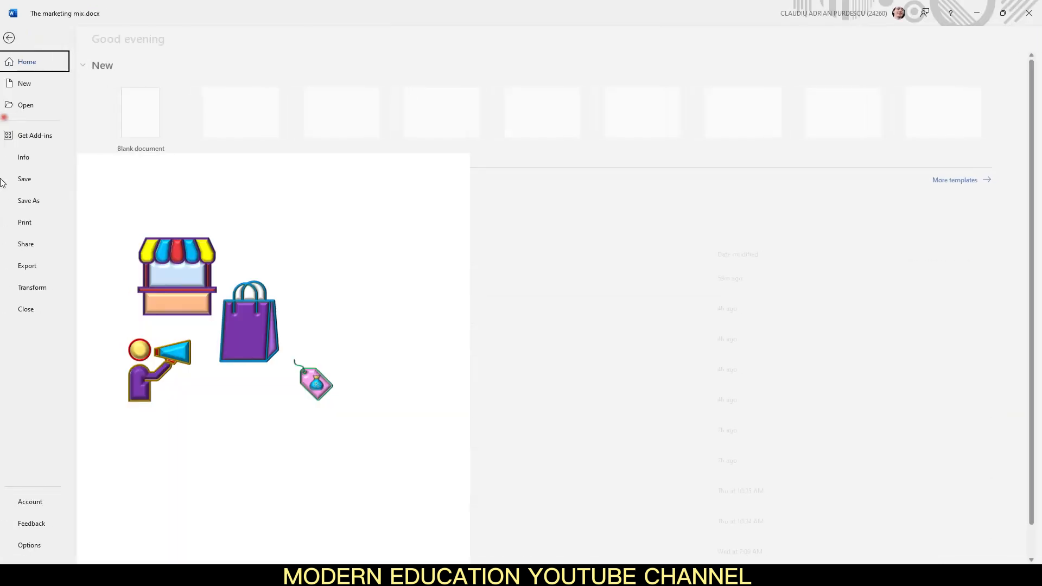
left_click(38, 222)
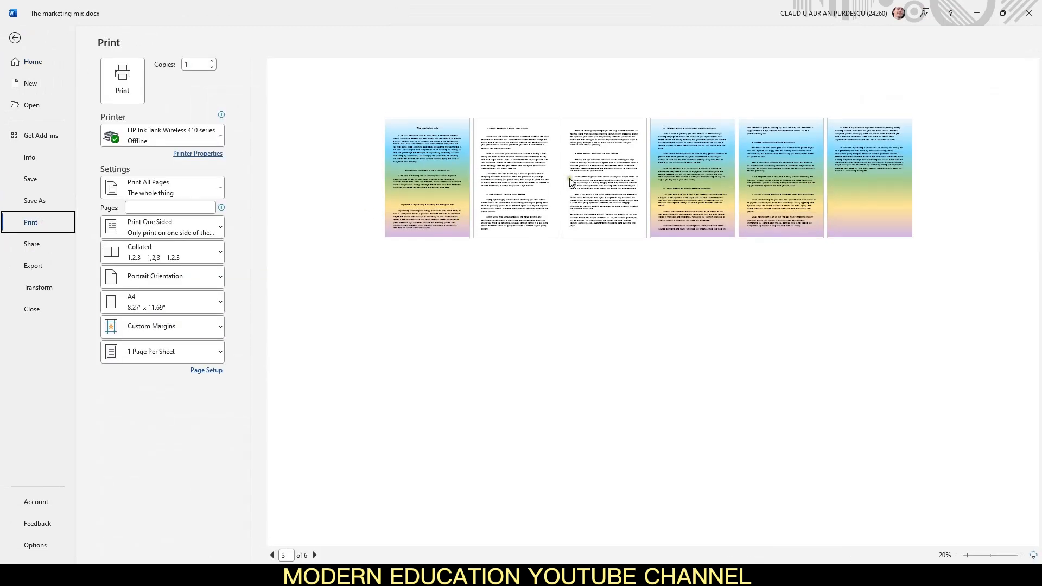
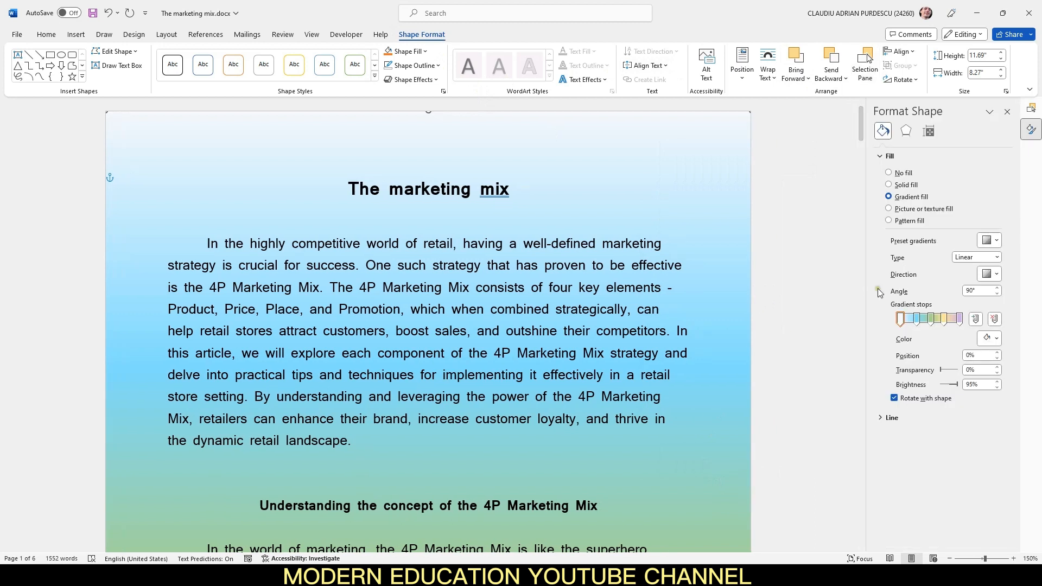
Recolor page 1's gradient stop at 0% with theme gold at 60% brightness and the stop at 28% with the recent light purple.
left_click(997, 339)
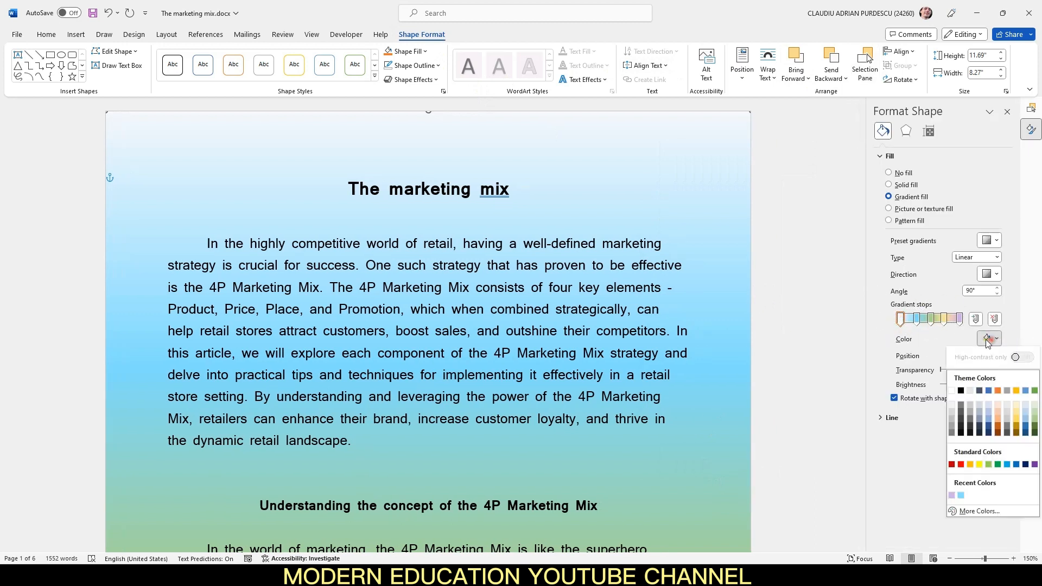
left_click(1017, 413)
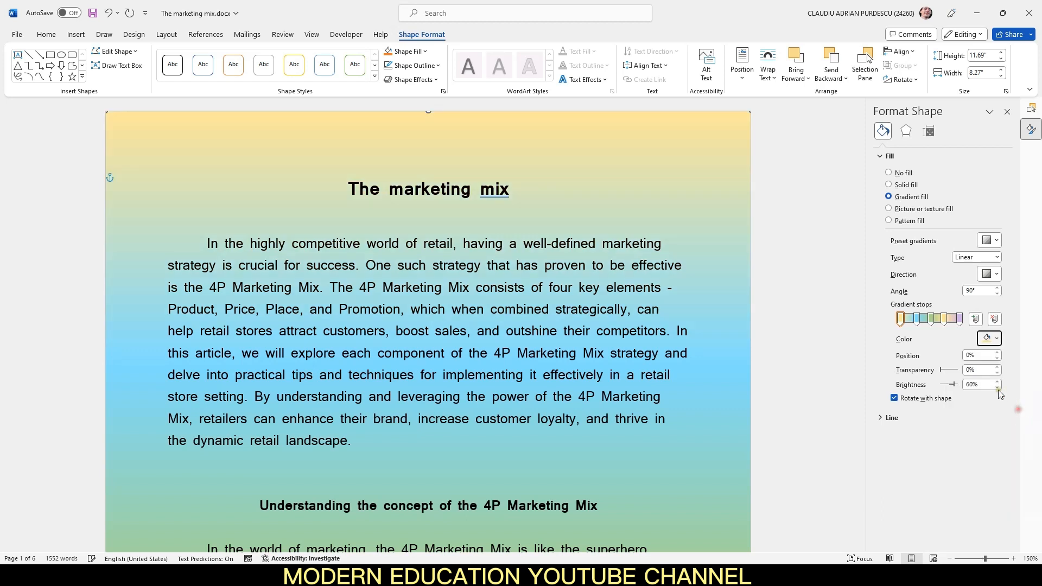
left_click(997, 338)
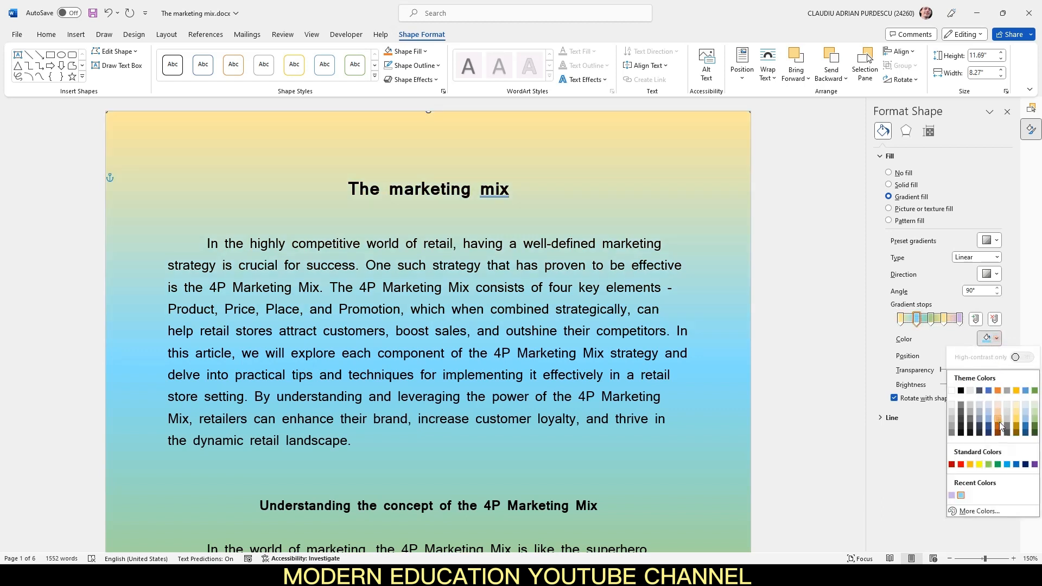
left_click(952, 495)
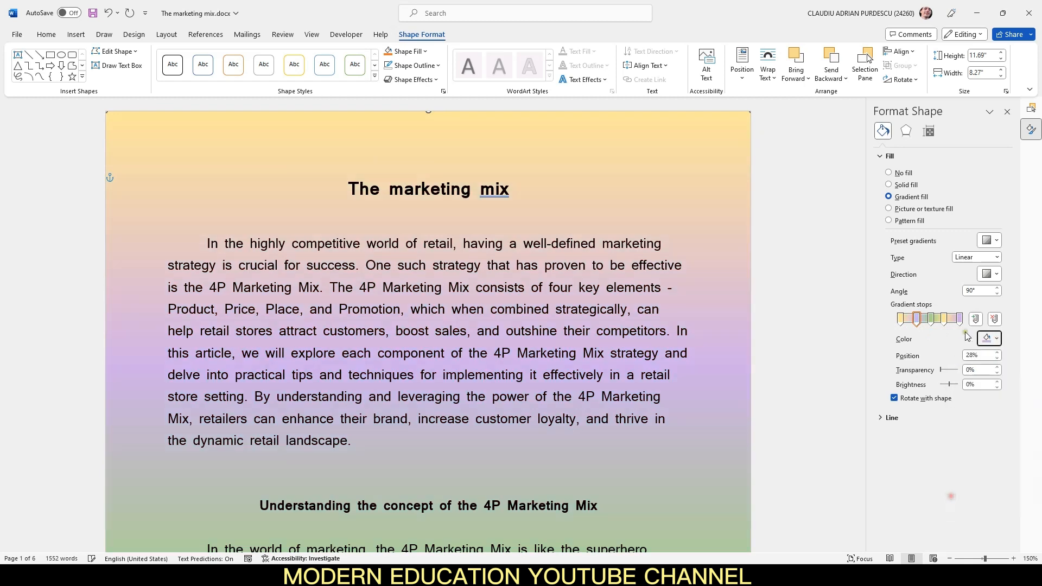
Recolor page 1's gradient stop at 52% with the theme orange at 40% brightness.
left_click(932, 322)
left_click(997, 339)
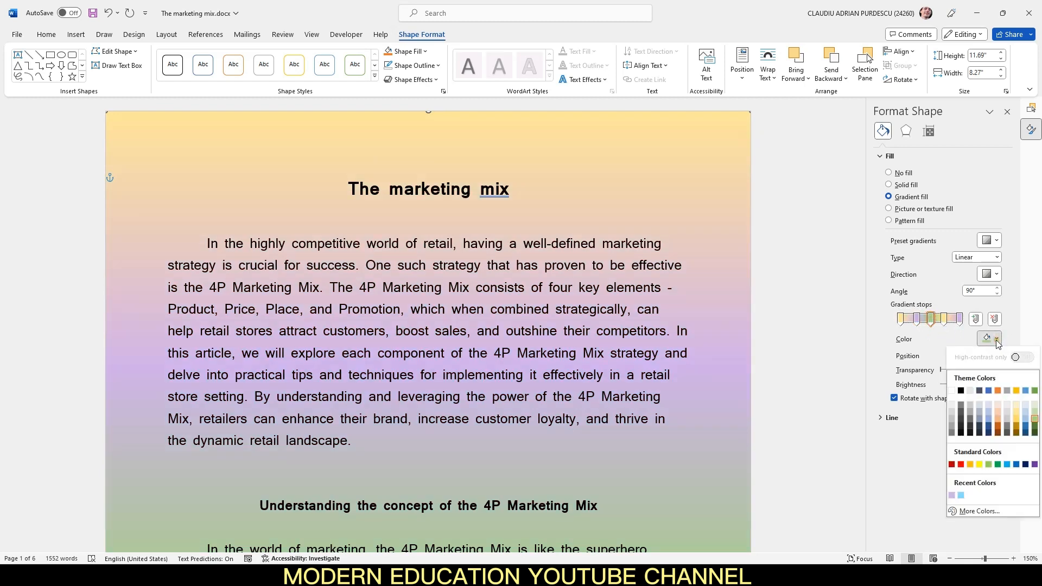
left_click(998, 418)
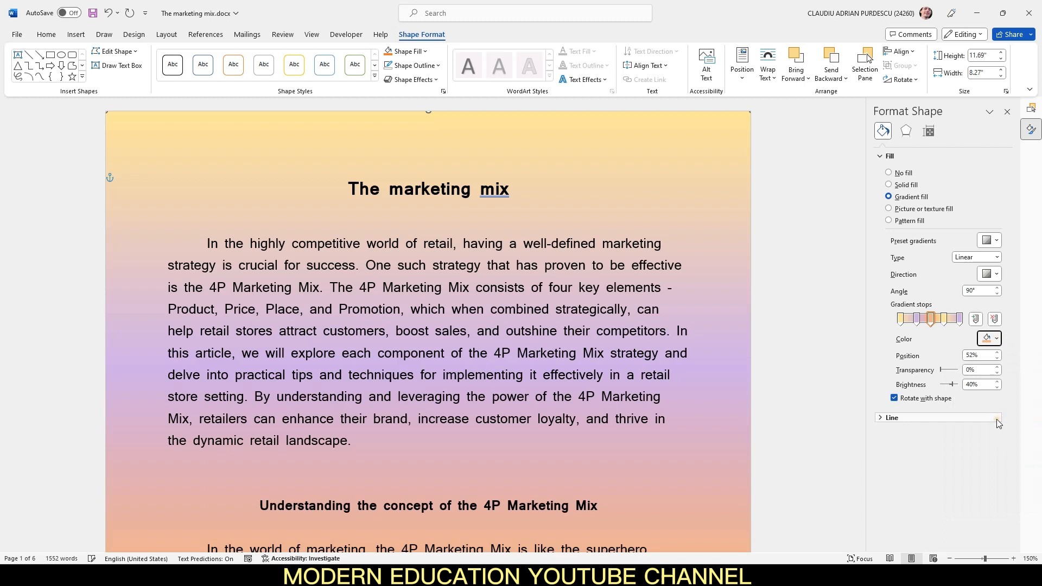
Recolor page 1's fourth gradient stop with a lighter theme green and the stop at 100% with theme blue at 60% brightness.
left_click(945, 321)
left_click(997, 339)
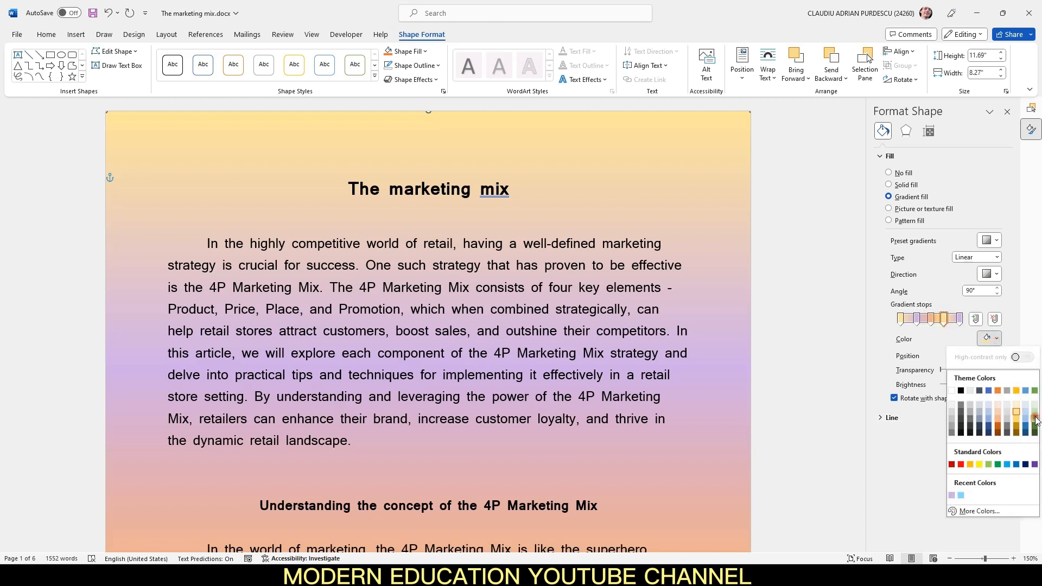
left_click(1036, 420)
left_click(960, 321)
left_click(1000, 339)
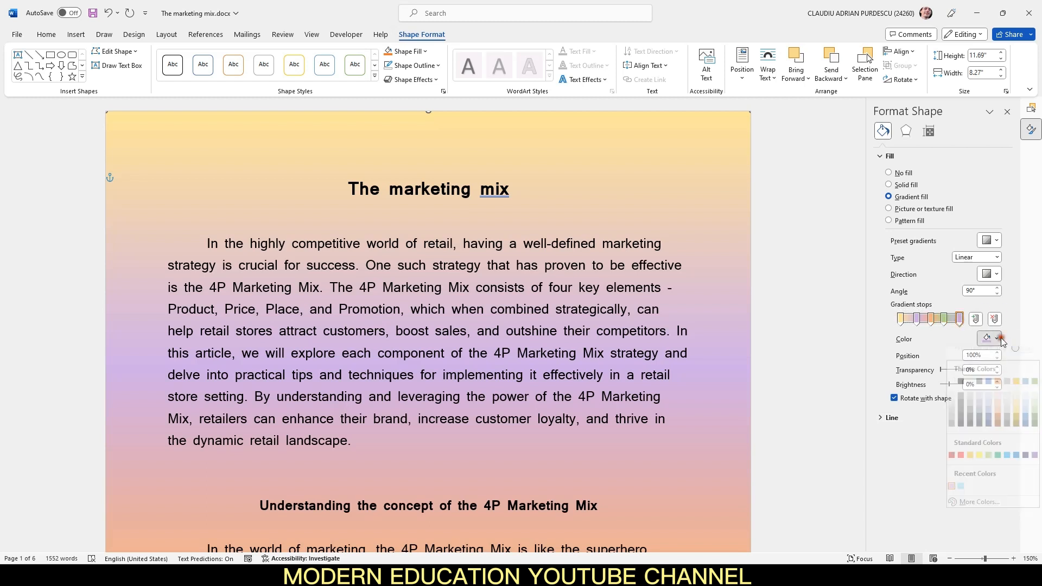
left_click(989, 405)
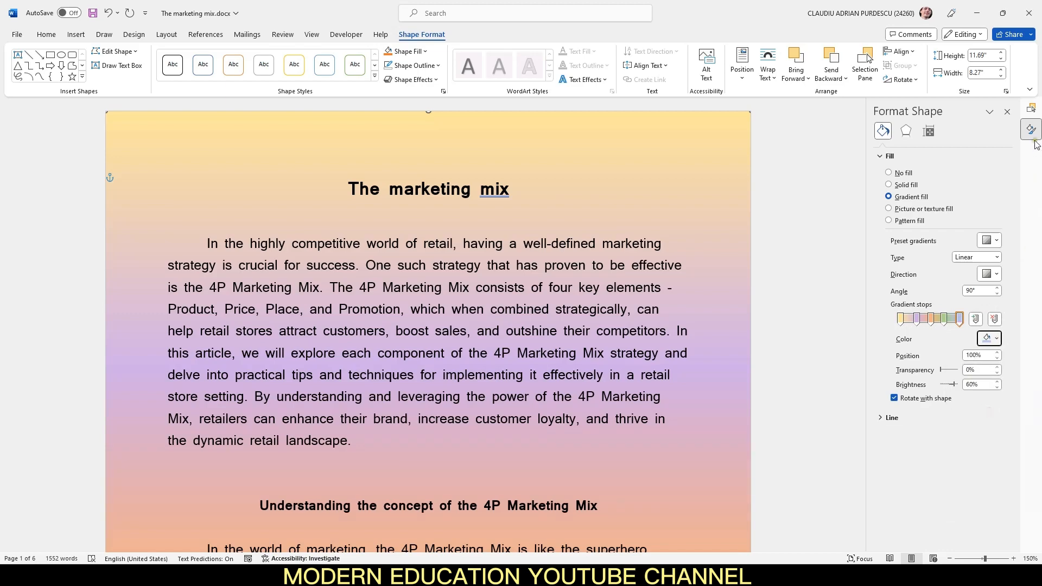
mouse_move(861, 134)
left_mouse_down()
mouse_move(870, 181)
mouse_move(874, 121)
left_mouse_up()
mouse_move(901, 320)
left_mouse_down()
mouse_move(966, 320)
mouse_move(900, 320)
left_mouse_up()
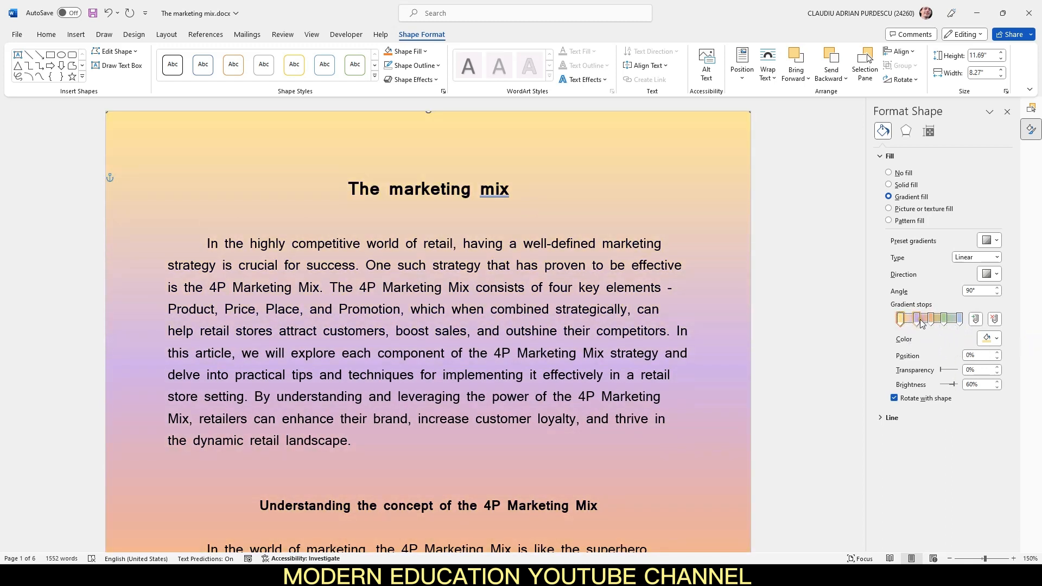
left_click(920, 321)
mouse_move(940, 372)
left_mouse_down()
mouse_move(959, 374)
mouse_move(936, 374)
left_mouse_up()
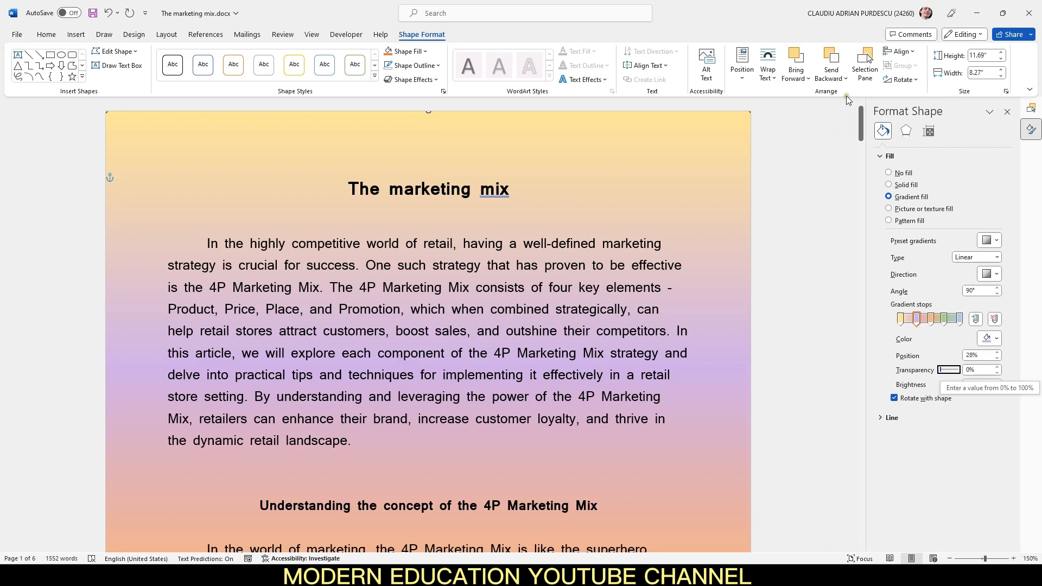
Toggle the visibility of CONFIG 2 and CONFIG 1 to compare the backgrounds on page 1, ending with both shown.
left_click(865, 66)
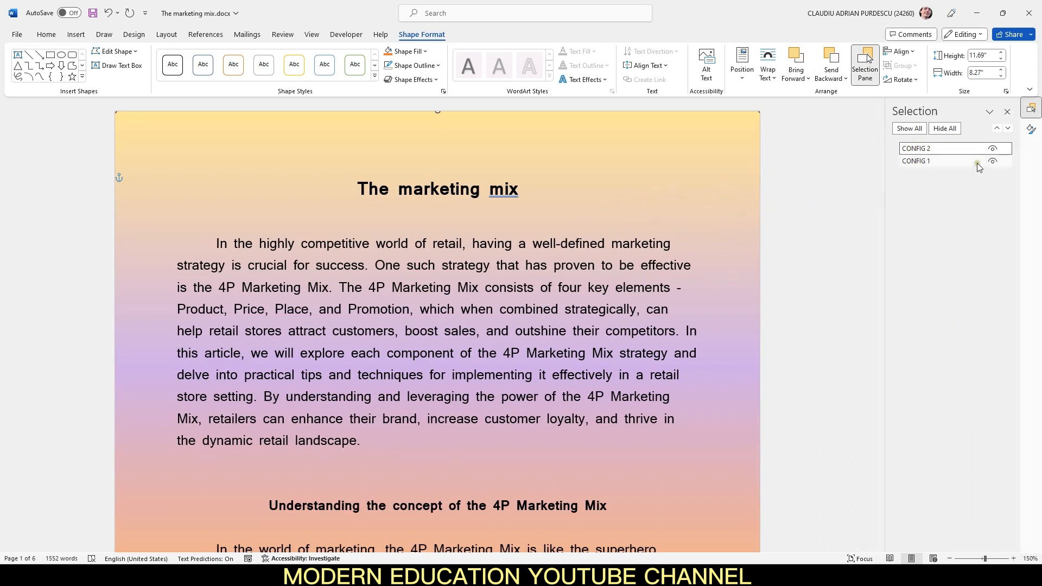
left_click(993, 150)
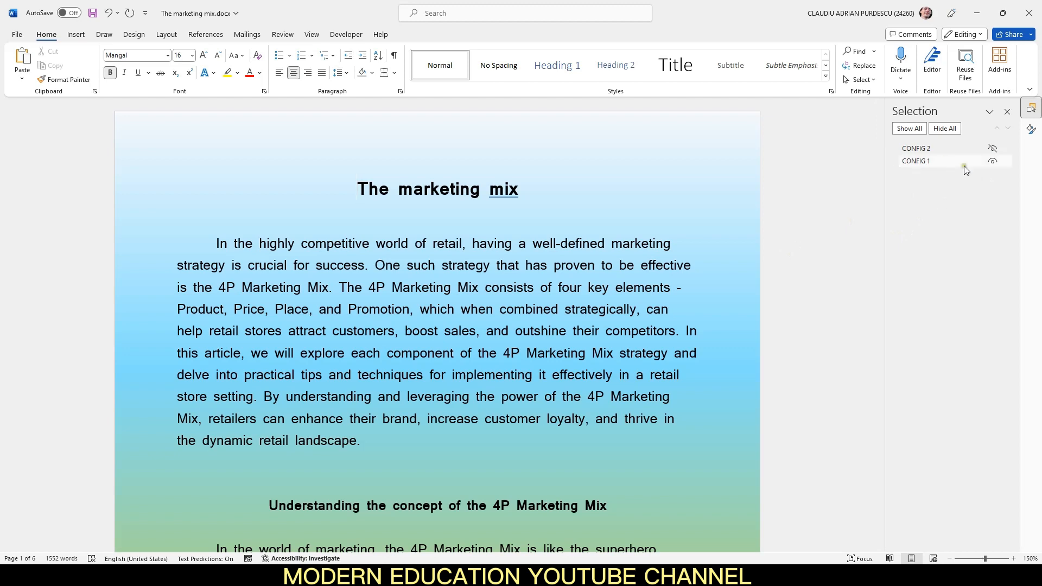
left_click(992, 162)
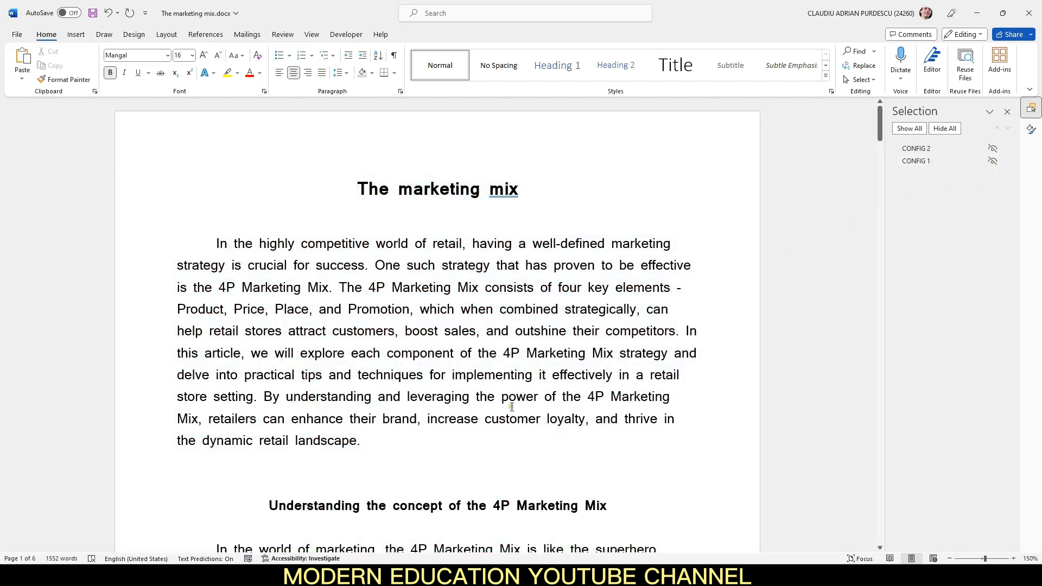
left_click(993, 150)
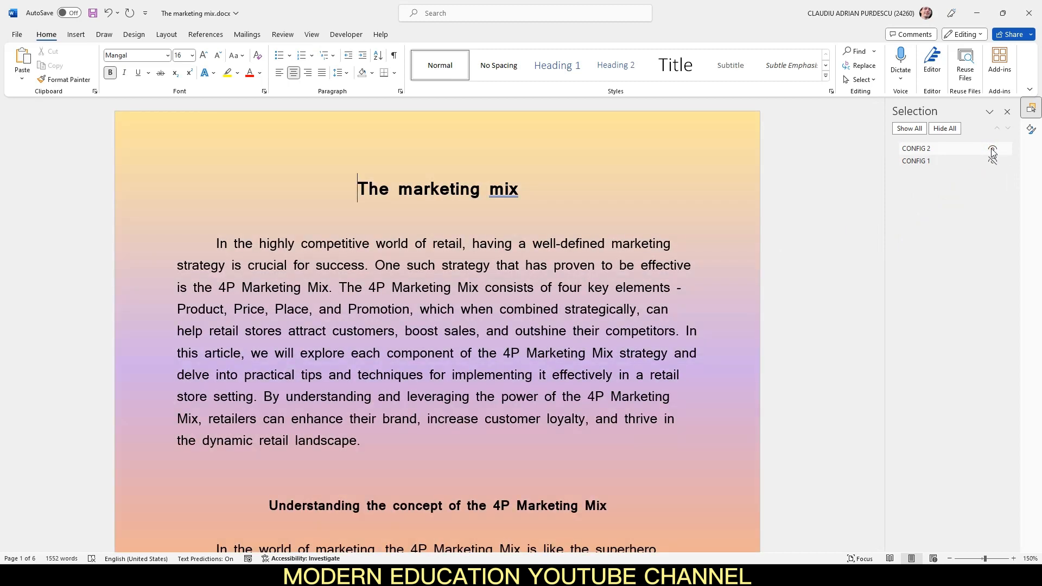
left_click(993, 150)
left_click(993, 161)
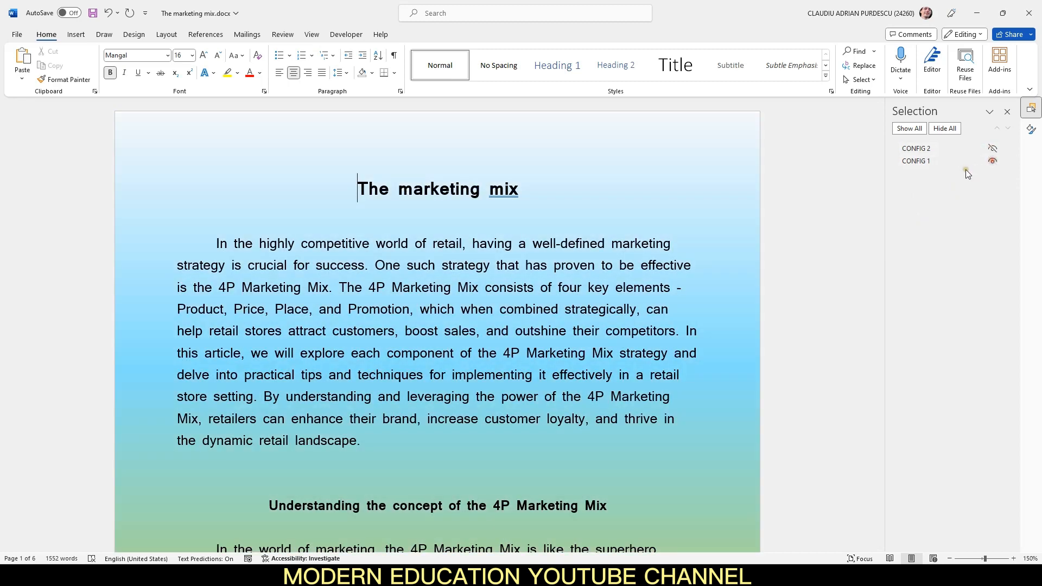
left_click(993, 150)
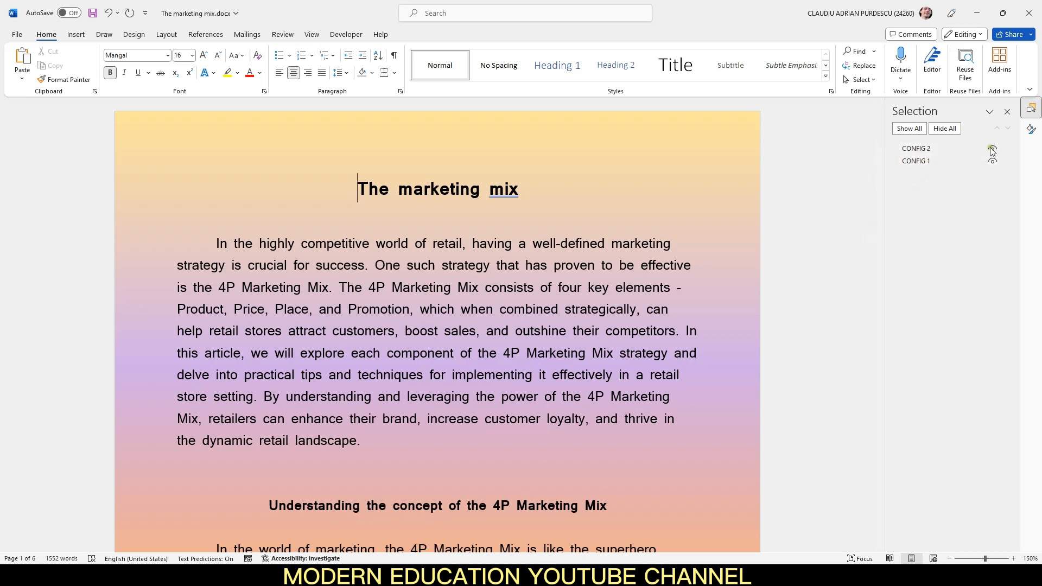
Send the CONFIG 2 background rectangle to the back and hide CONFIG 1.
right_click(675, 186)
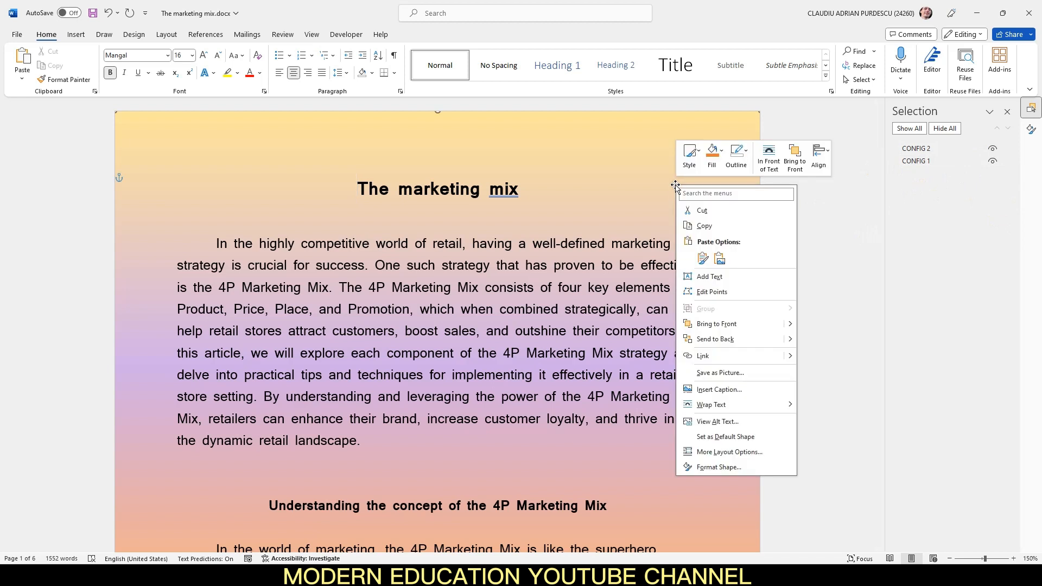
left_click(731, 343)
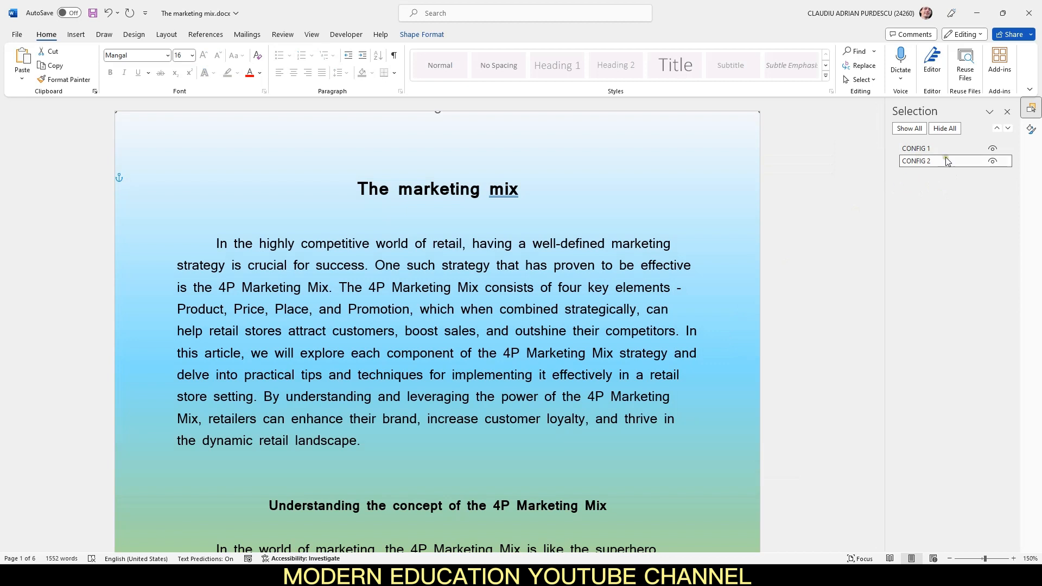
left_click(993, 148)
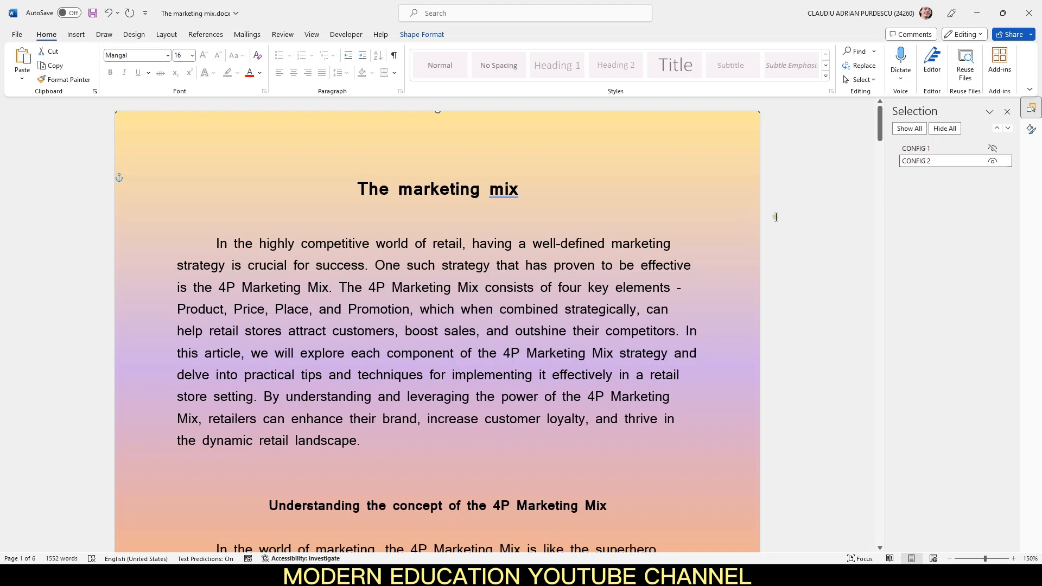
Duplicate the CONFIG 2 background rectangle on page 1 and rename the copy CONFIG 3.
right_click(655, 174)
left_click(679, 216)
right_click(277, 189)
left_click(305, 258)
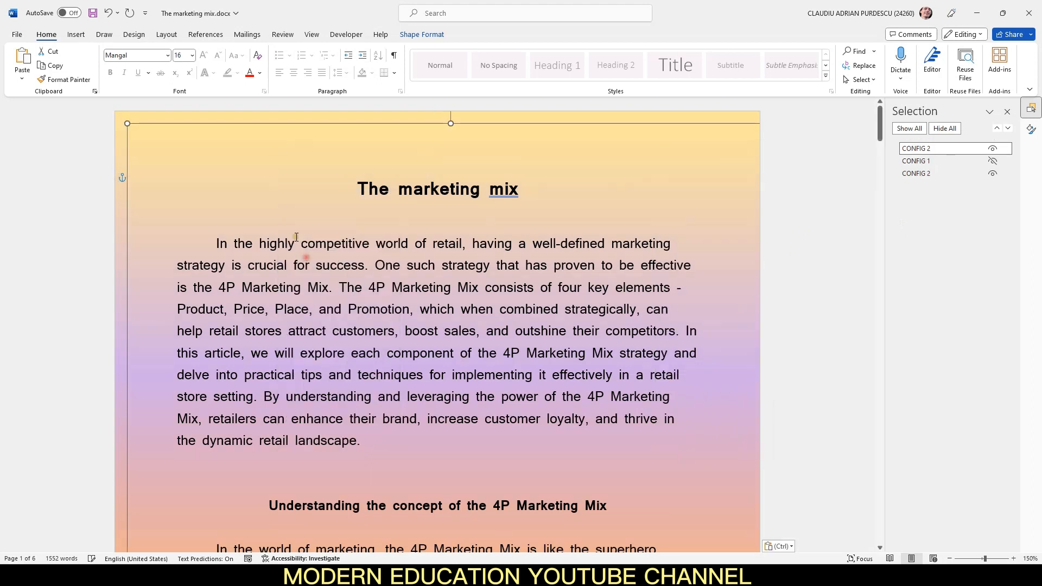
left_click(935, 150)
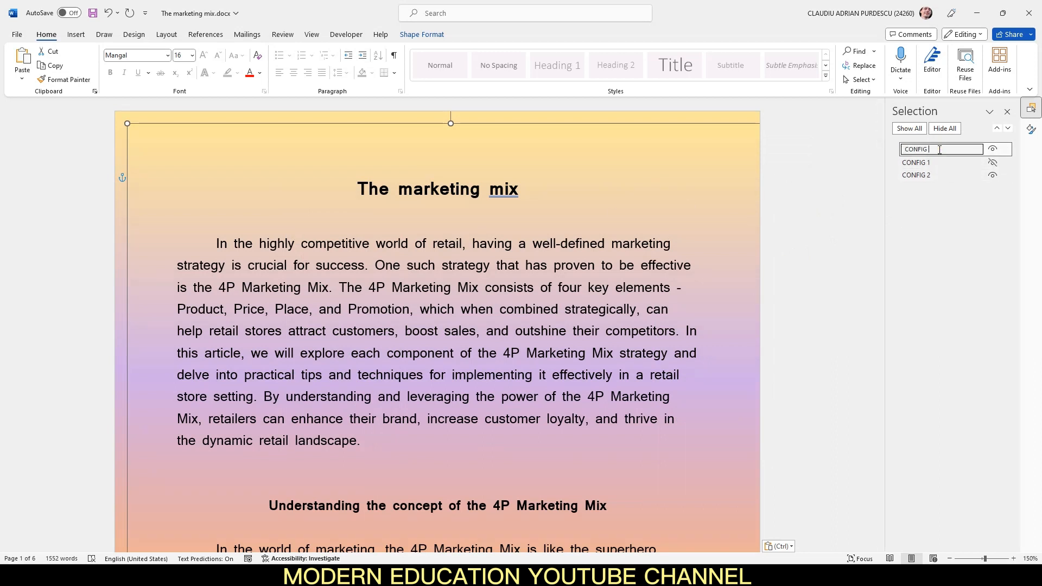
type("3")
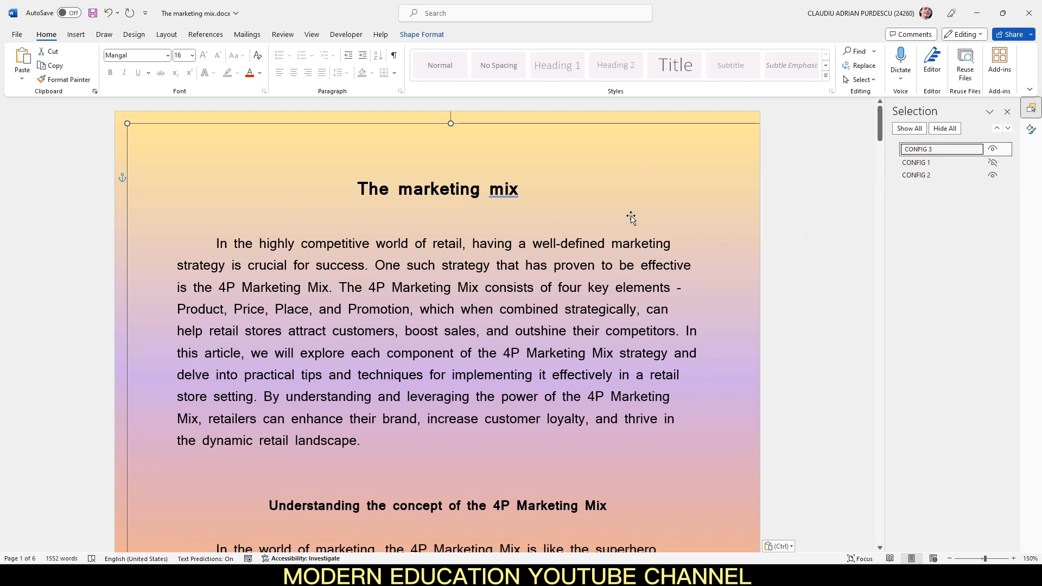
key("Return")
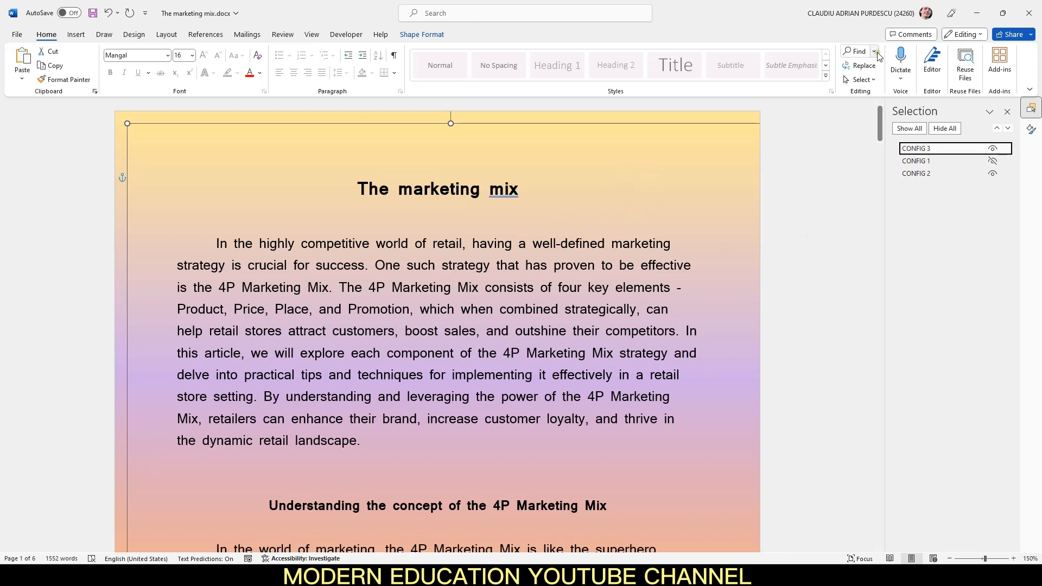
Align the CONFIG 3 rectangle to the center and middle so it covers page 1.
left_click(422, 34)
left_click(902, 51)
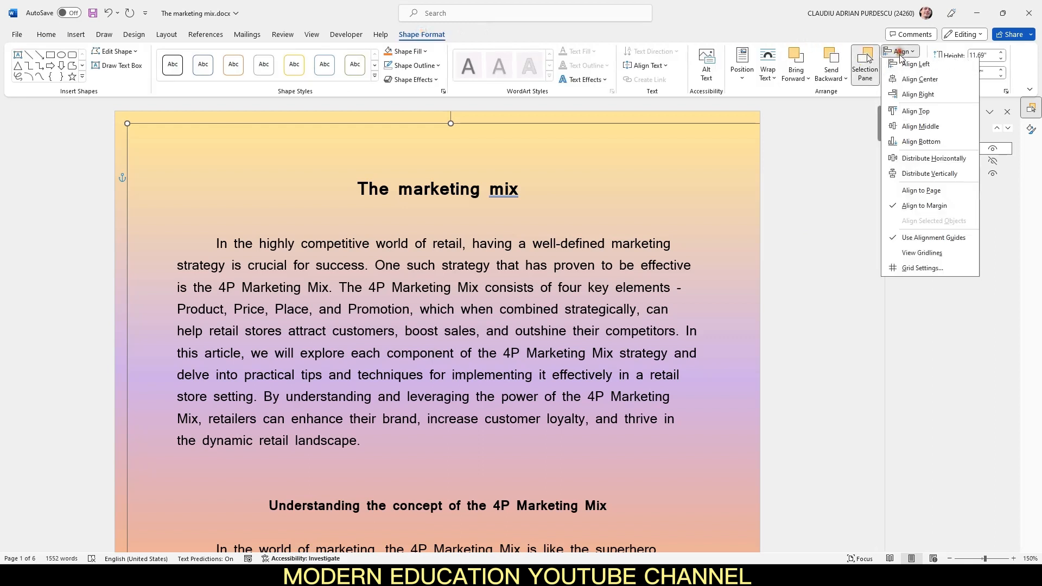
left_click(920, 77)
left_click(915, 49)
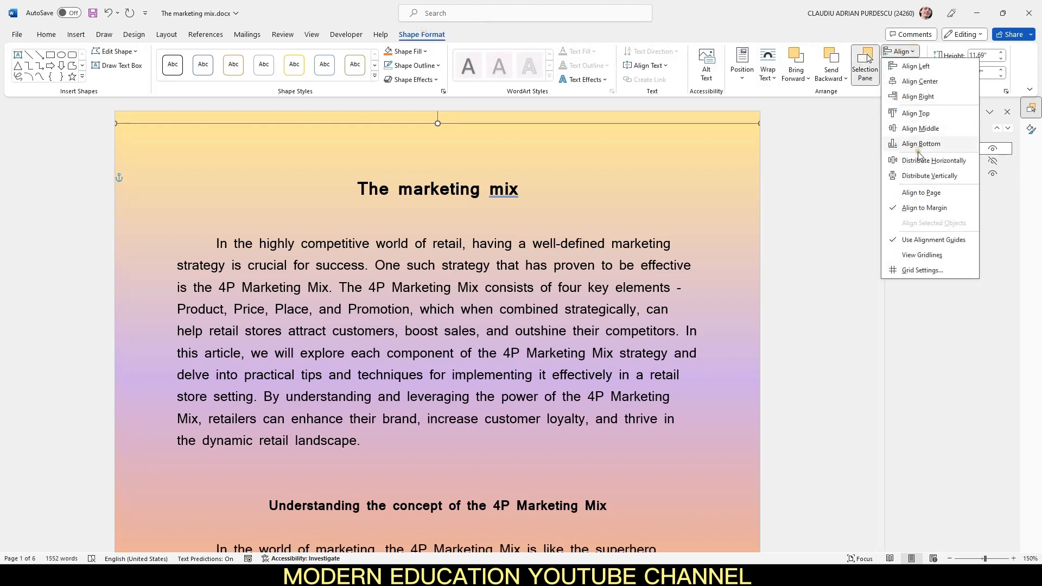
left_click(922, 123)
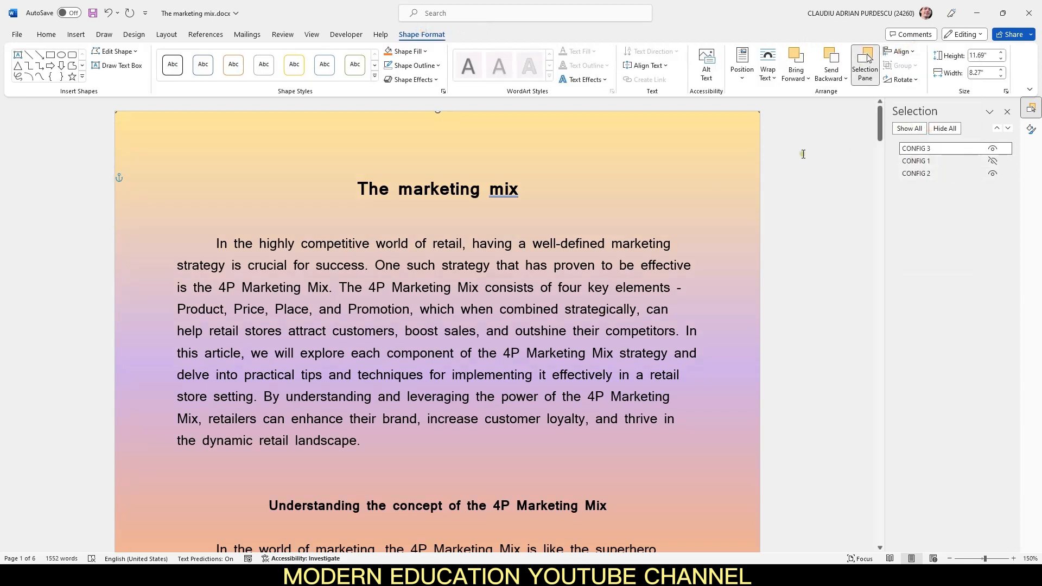
Recolor CONFIG 3's gradient stop at 0% with the custom light pink #FFD9D9.
right_click(659, 180)
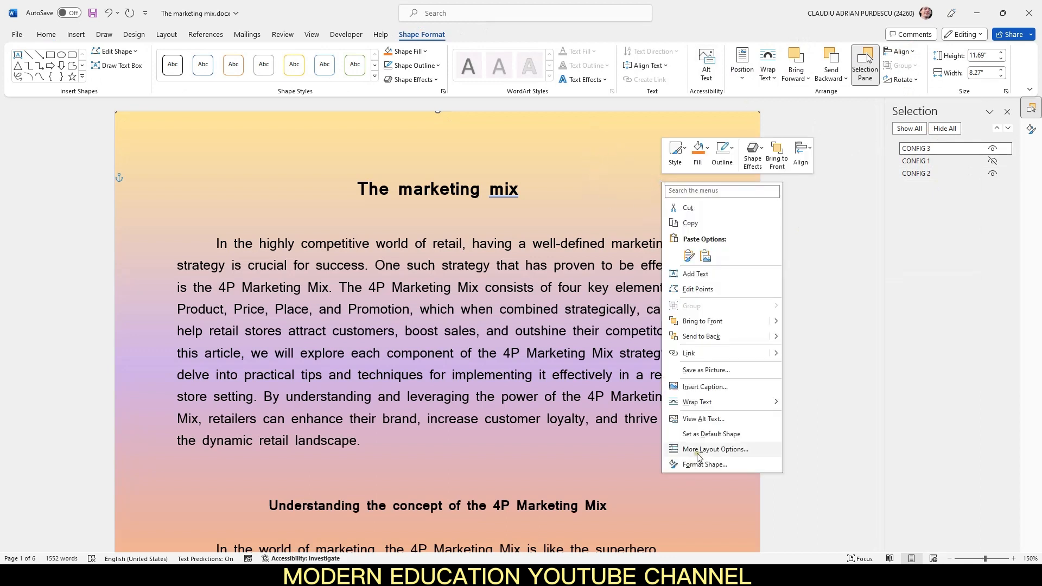
left_click(702, 464)
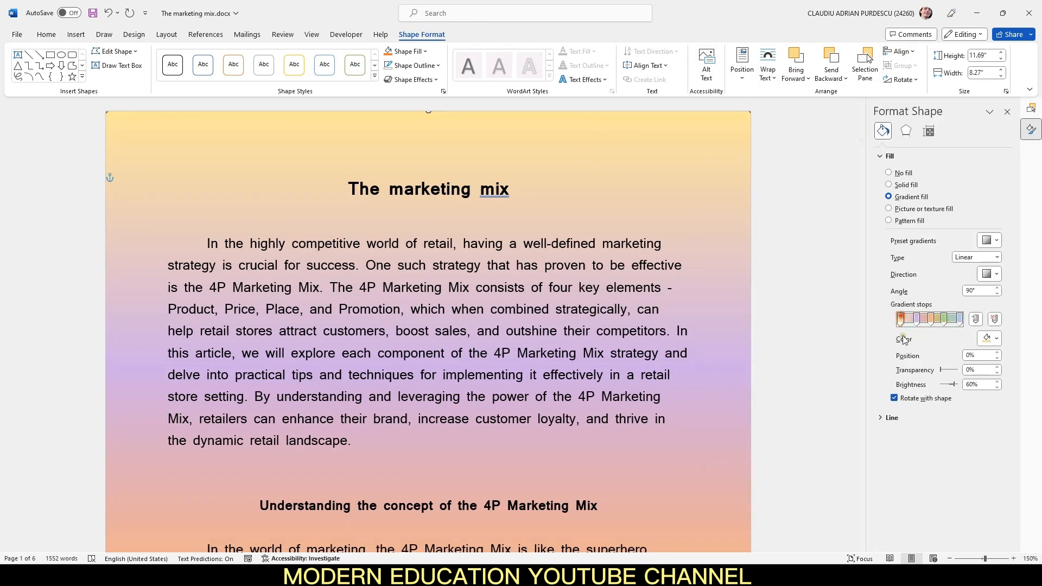
left_click(994, 340)
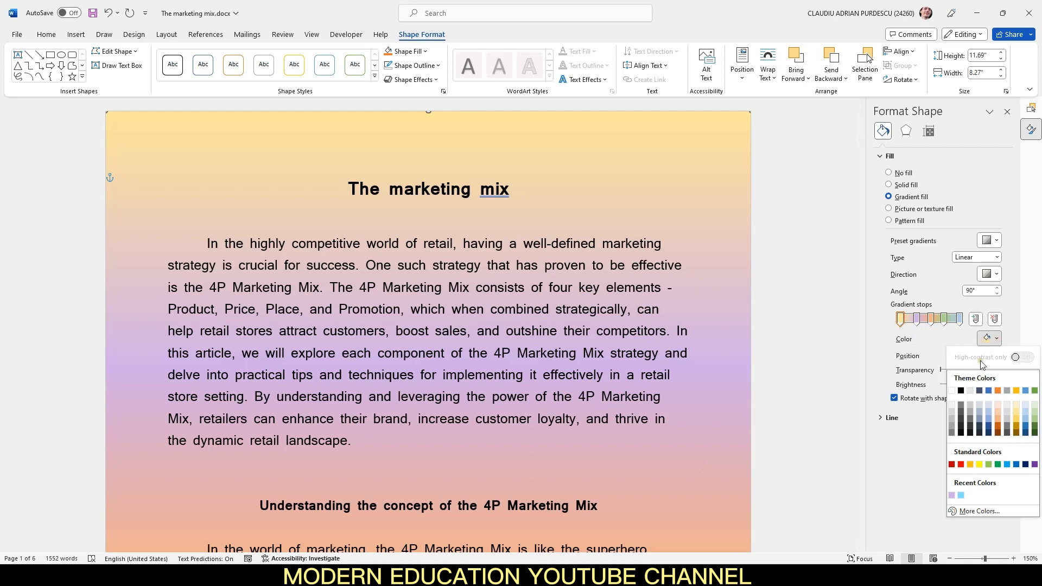
left_click(952, 464)
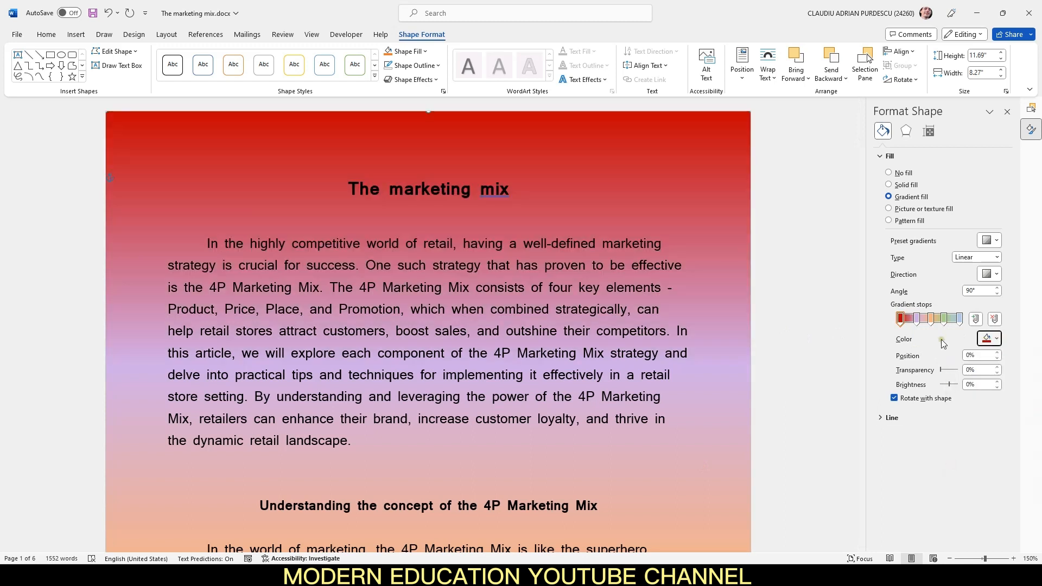
left_click(997, 340)
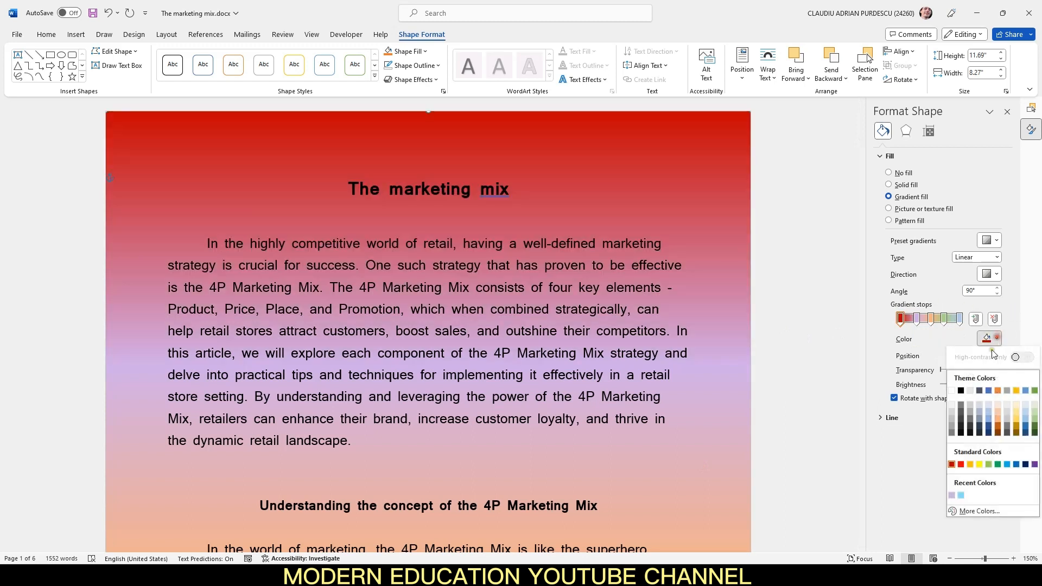
left_click(969, 512)
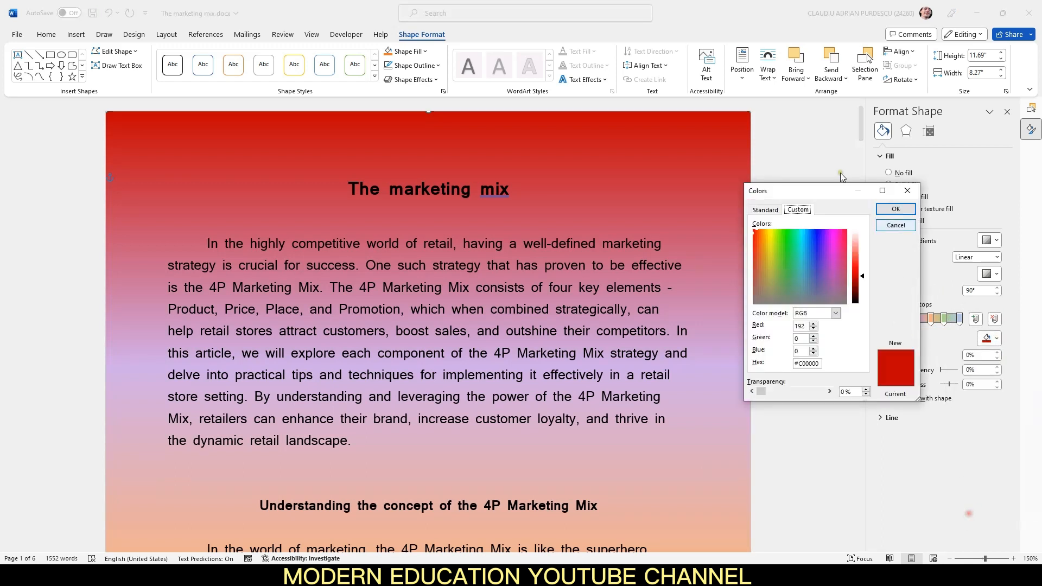
left_click(858, 237)
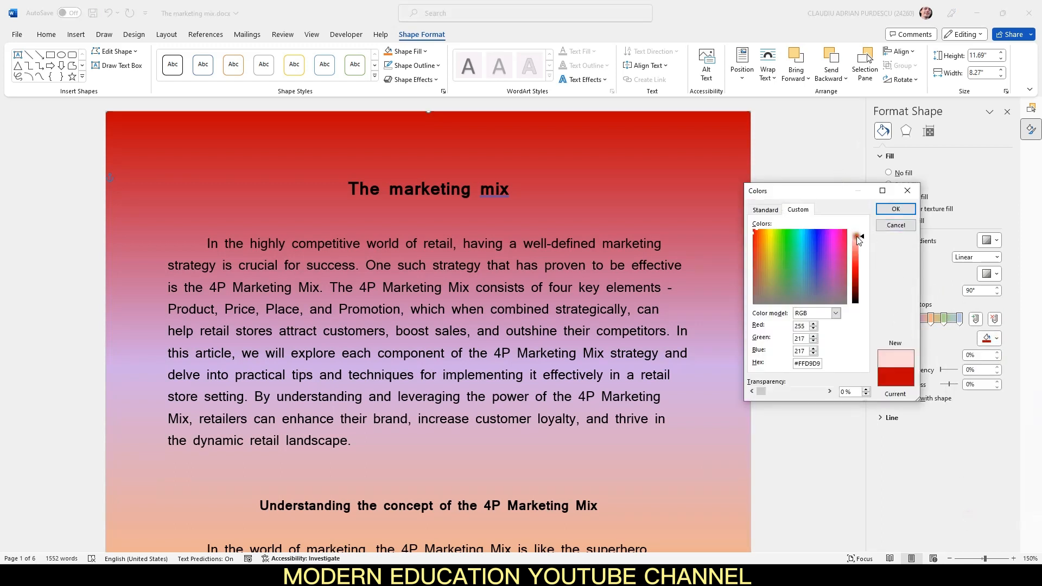
left_click(913, 209)
Recolor CONFIG 3's gradient stop at 28% with theme gold at 60% brightness.
left_click(918, 320)
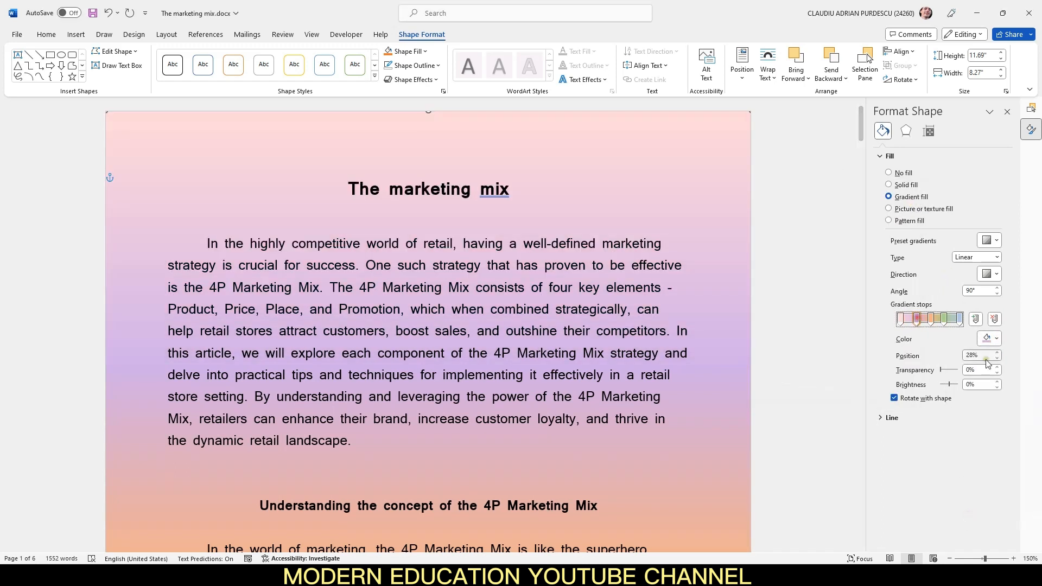
left_click(997, 338)
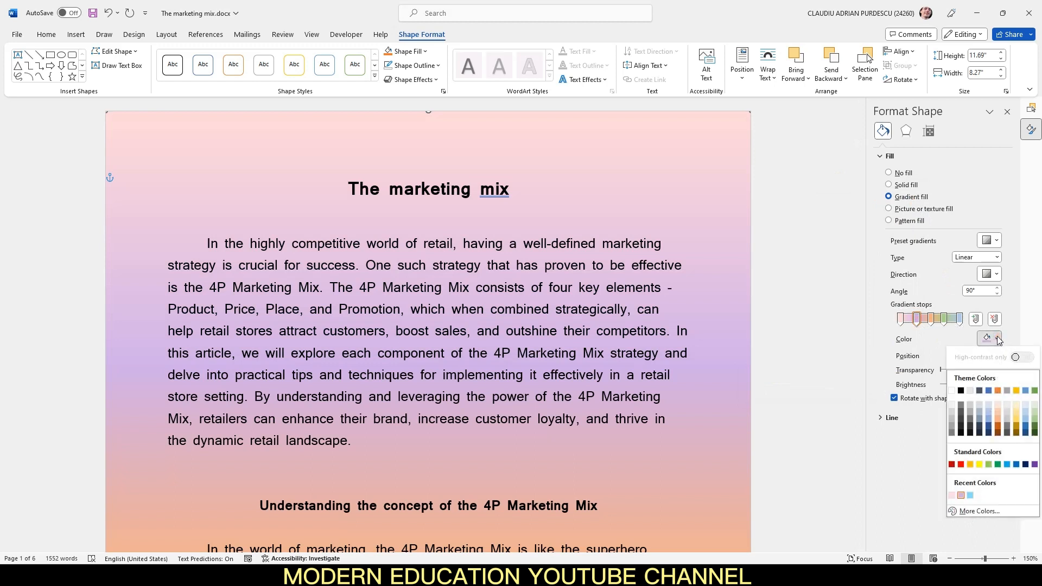
left_click(1017, 418)
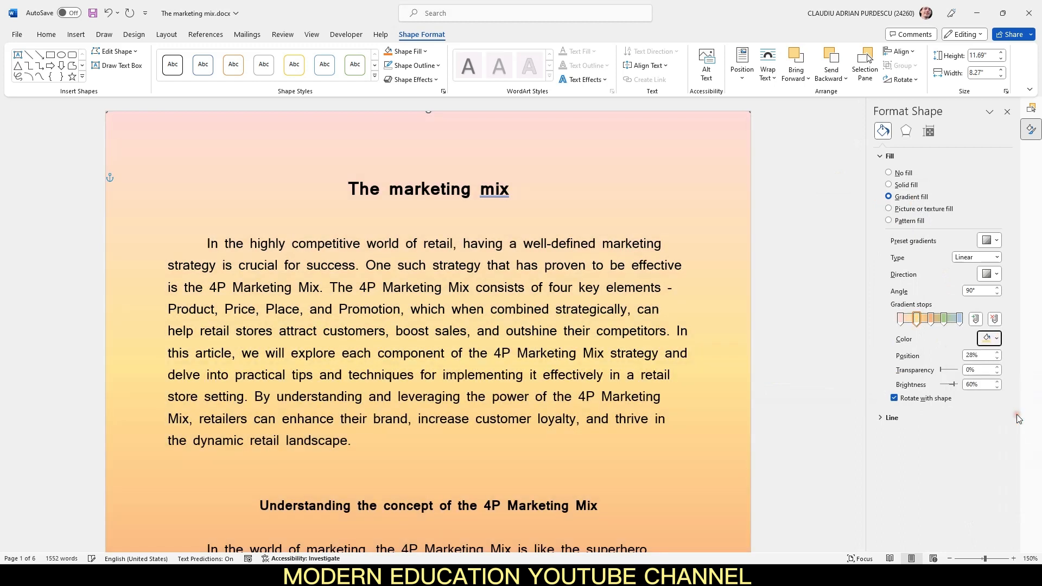
Recolor CONFIG 3's gradient stop at 52% with the recently used light blue.
left_click(932, 320)
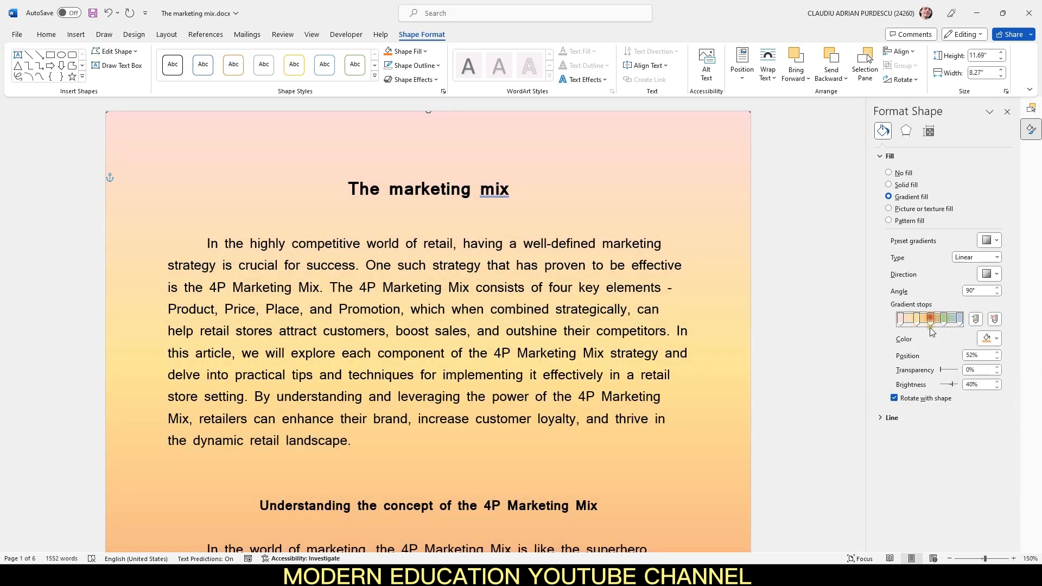
left_click(999, 339)
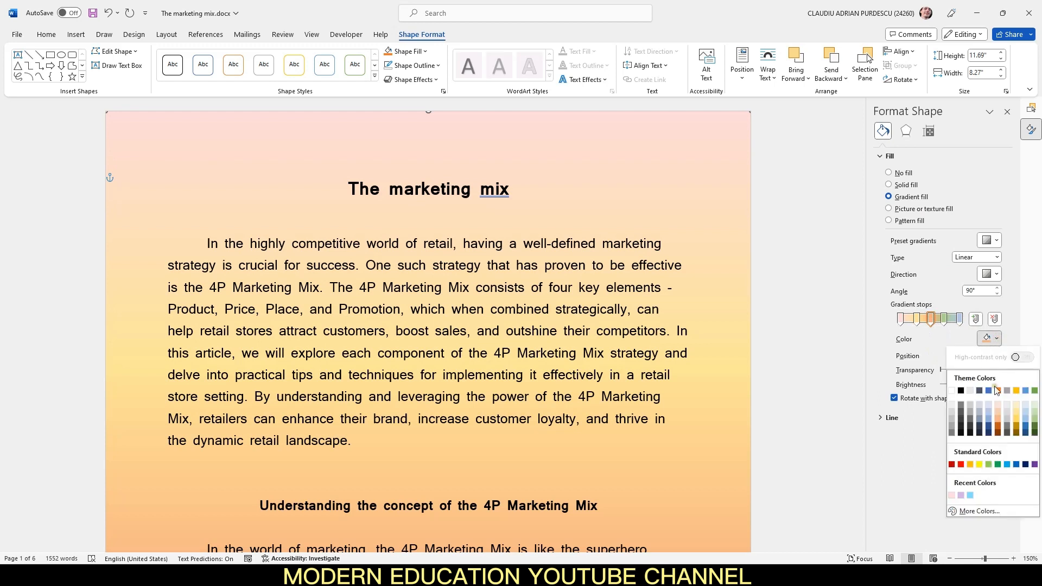
left_click(1006, 465)
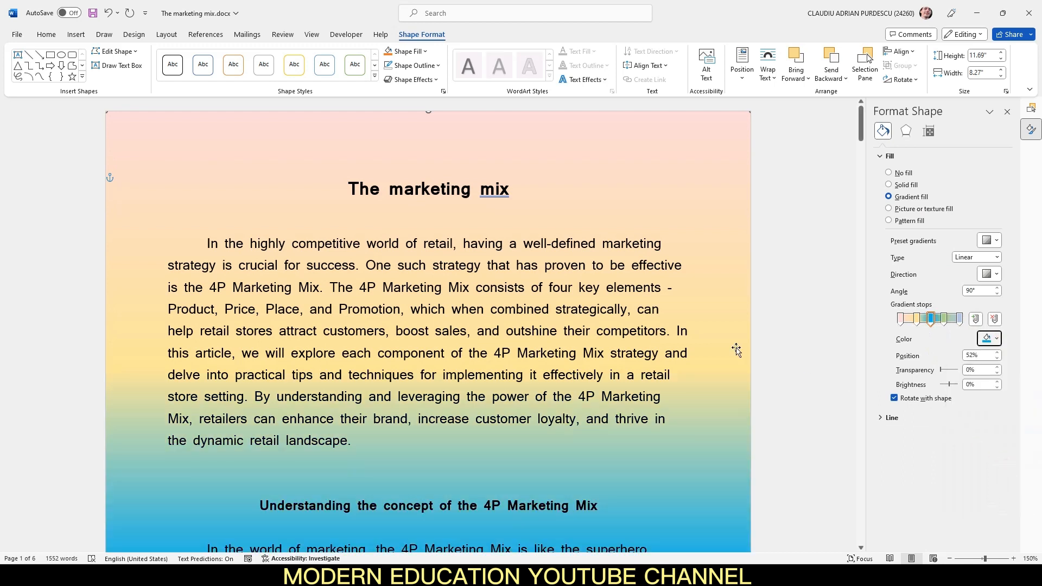
left_click(998, 339)
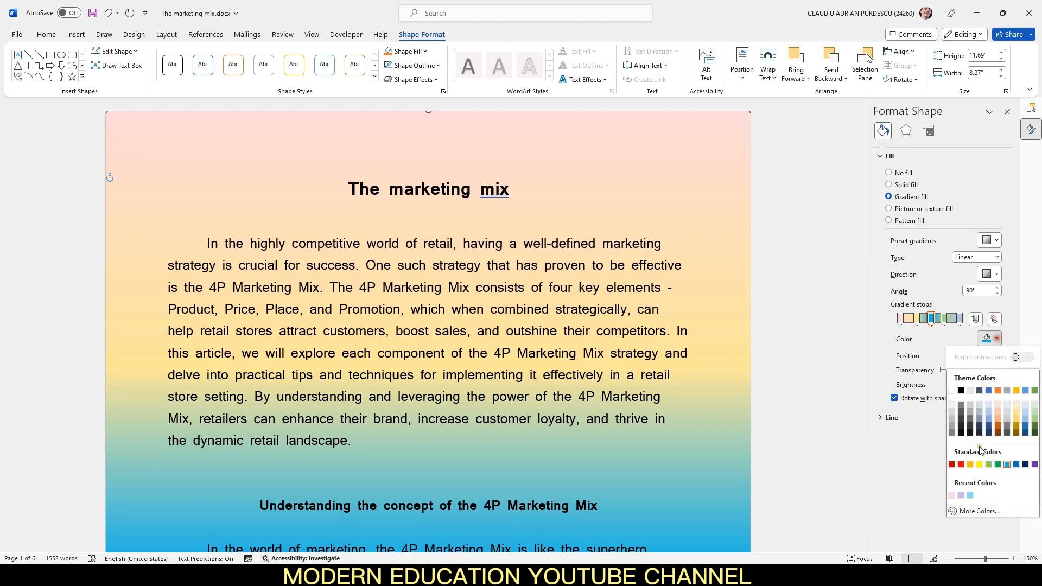
left_click(972, 496)
Recolor CONFIG 3's gradient stop at 74% with theme gold at 80% brightness.
scroll(705, 352, "down", 6)
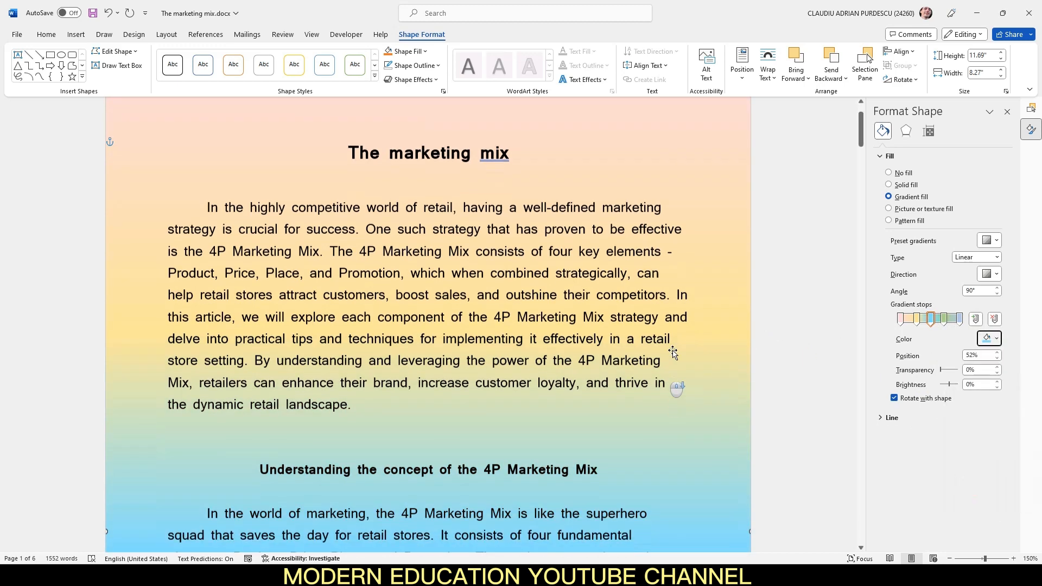
scroll(705, 352, "down", 4)
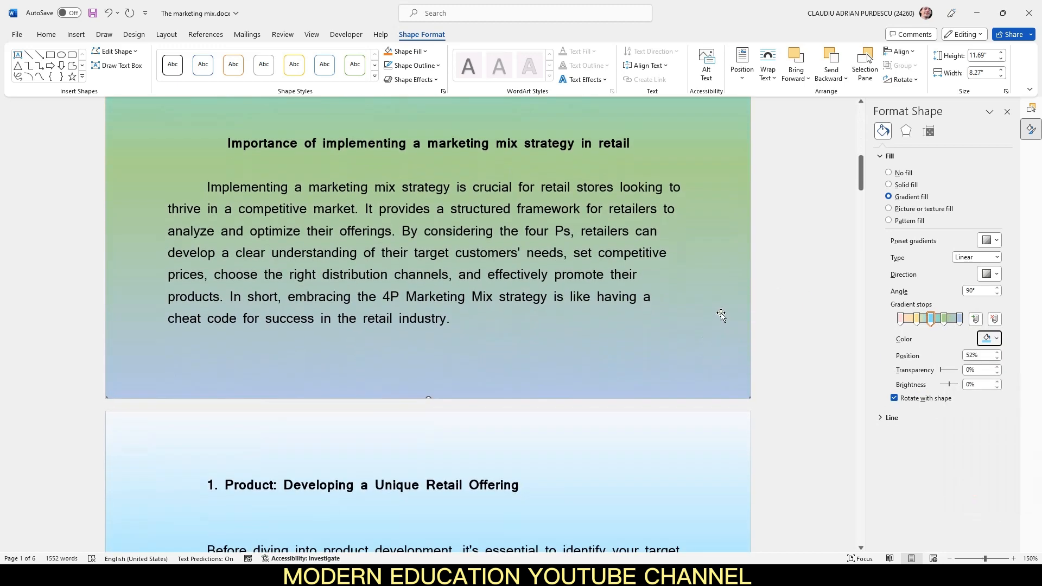
scroll(721, 310, "up", 2)
left_click(945, 319)
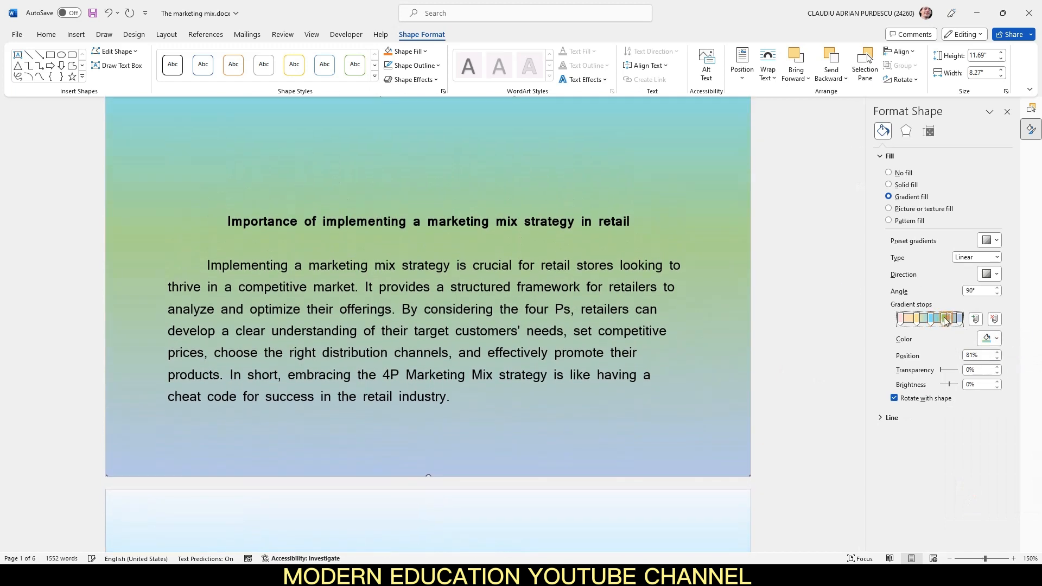
left_click(1000, 339)
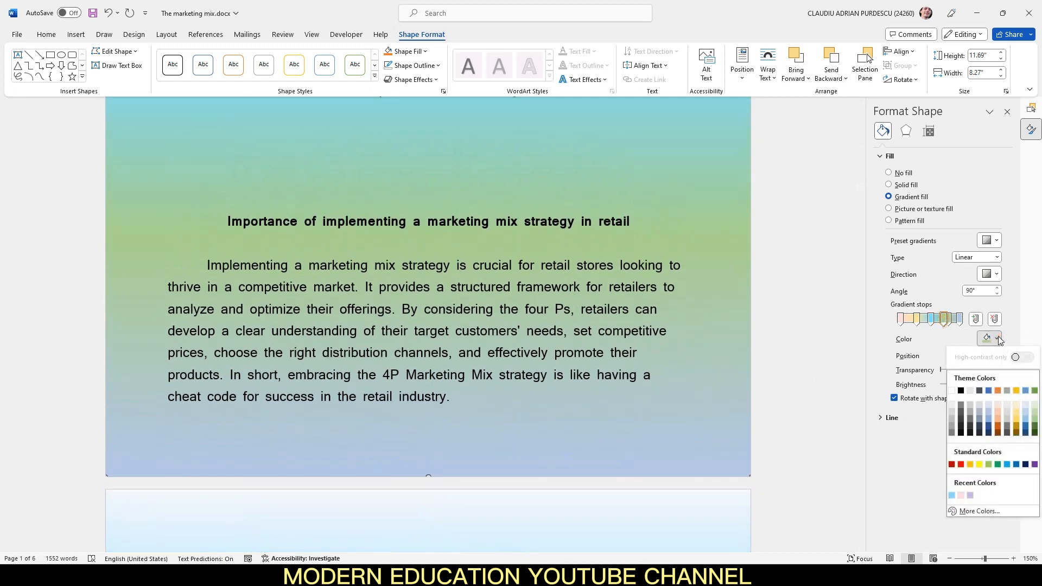
left_click(1017, 404)
scroll(687, 331, "up", 3)
scroll(686, 328, "up", 7)
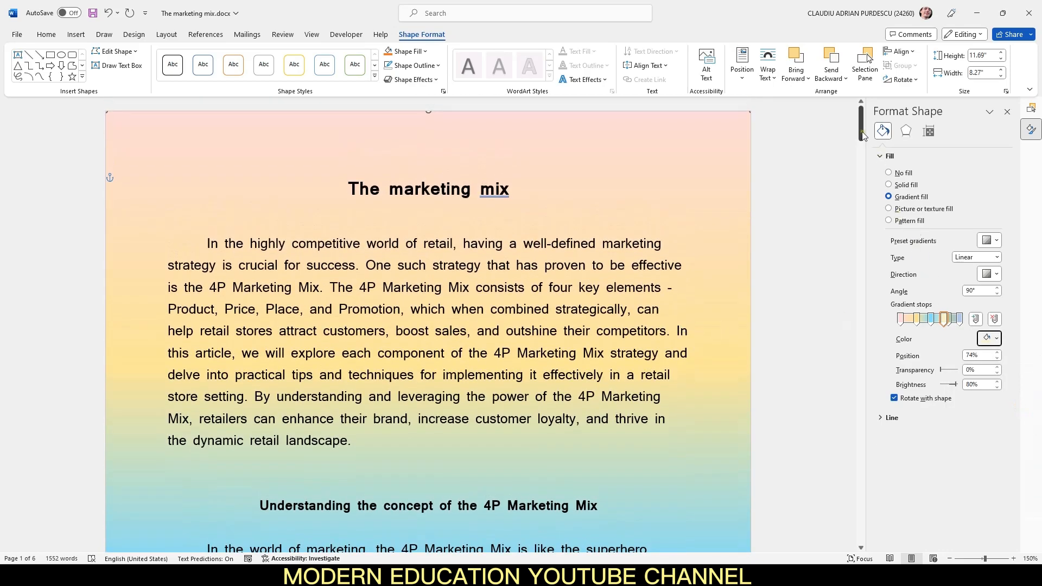
Display the list of page objects and send the CONFIG 3 rectangle to the back, behind the other configurations.
left_click_drag(862, 137, 870, 169)
left_click(976, 561)
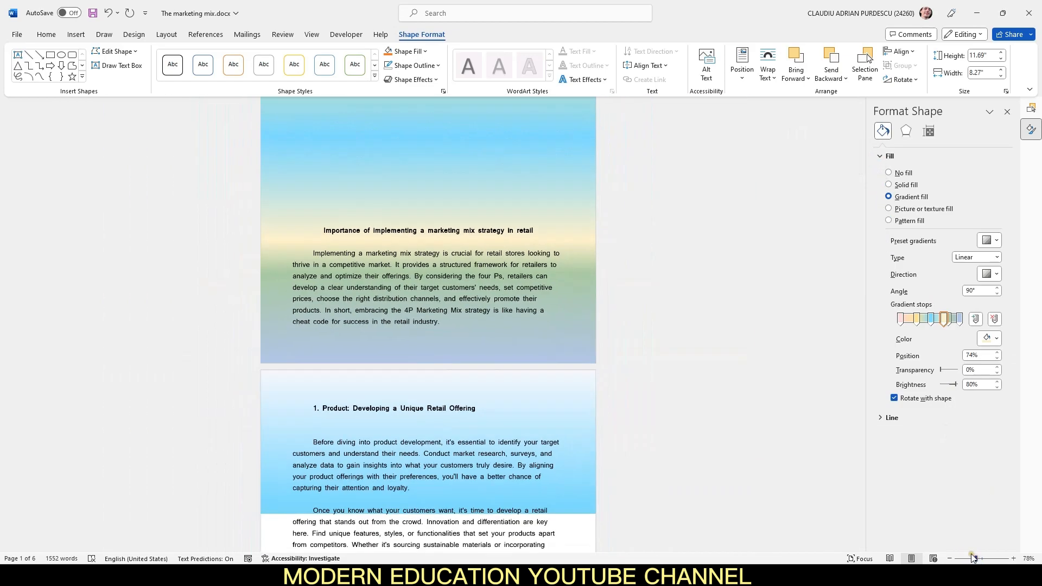
scroll(771, 269, "up", 5)
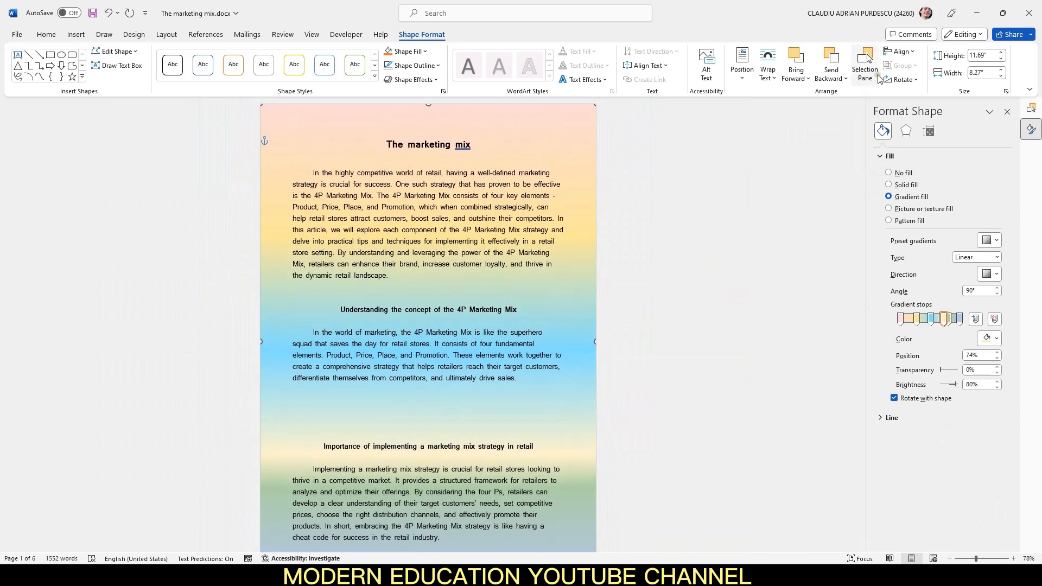
left_click(867, 60)
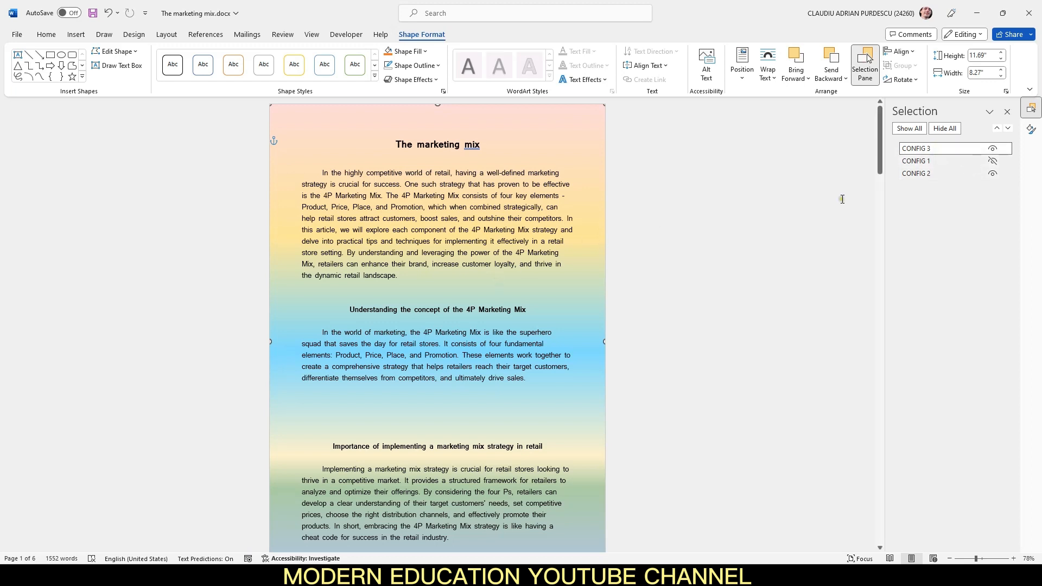
right_click(546, 138)
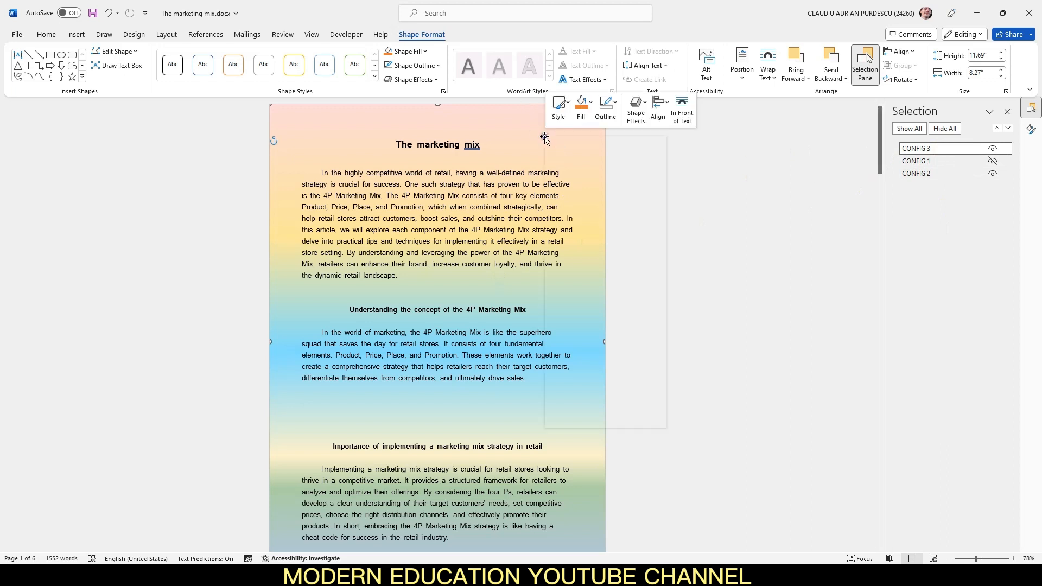
left_click(548, 292)
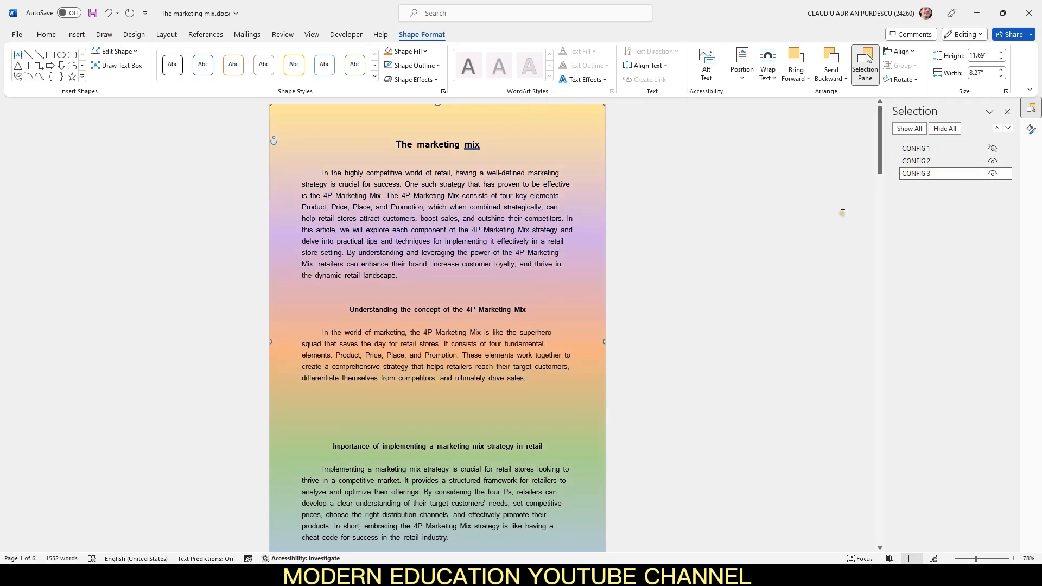
Hide the CONFIG 2 and CONFIG 3 background rectangles.
left_click(993, 161)
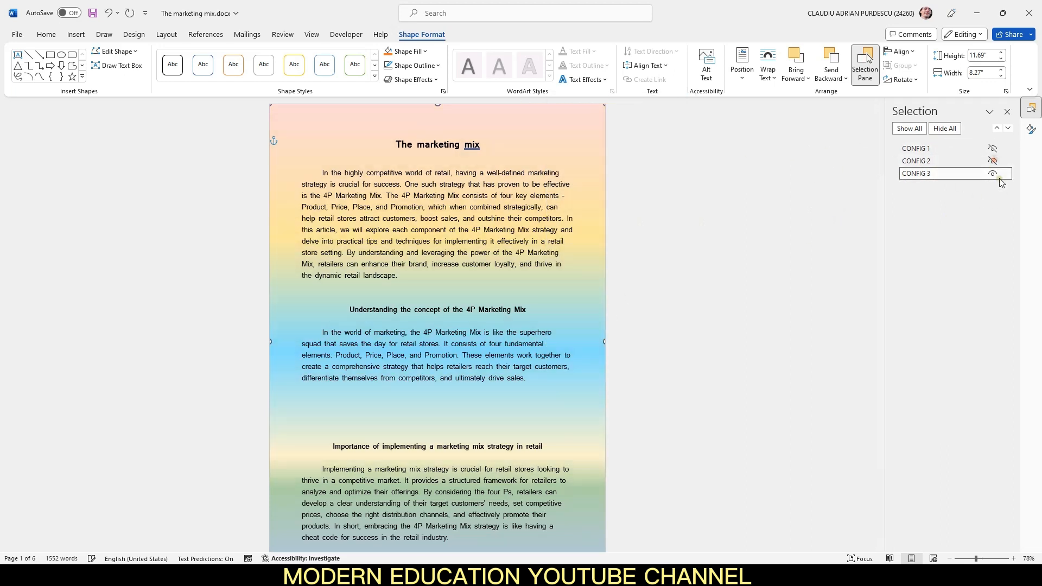
left_click(993, 173)
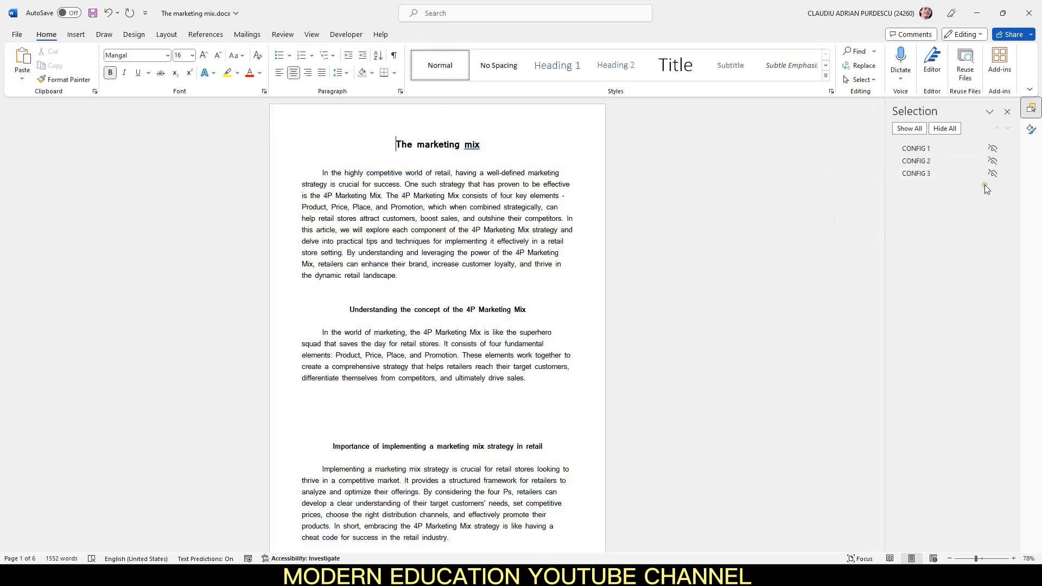
Show all three configurations, and hide CONFIG 1 and CONFIG 2 so only the CONFIG 3 background is displayed.
left_click(993, 148)
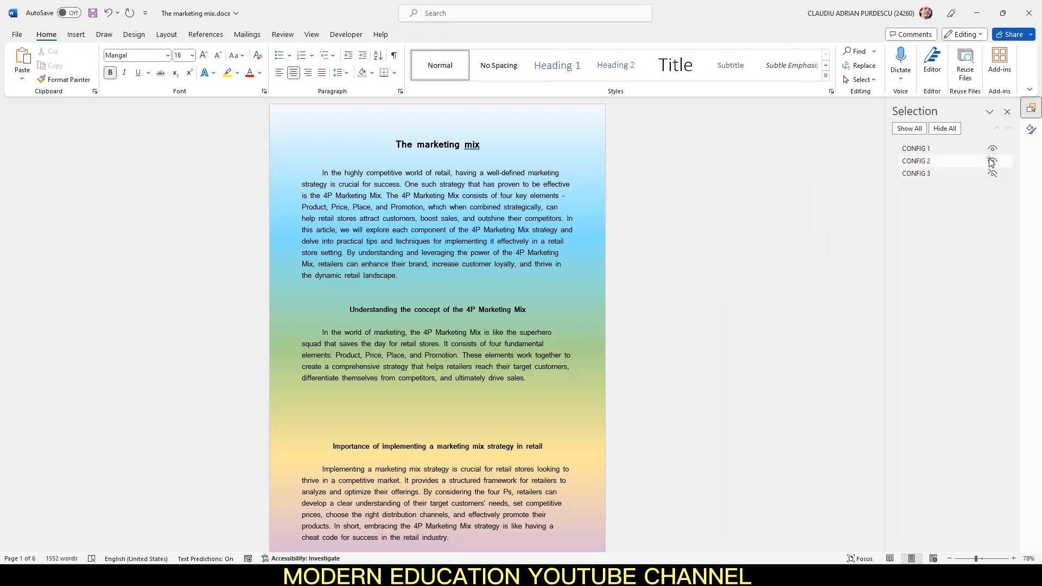
left_click(992, 162)
left_click(993, 174)
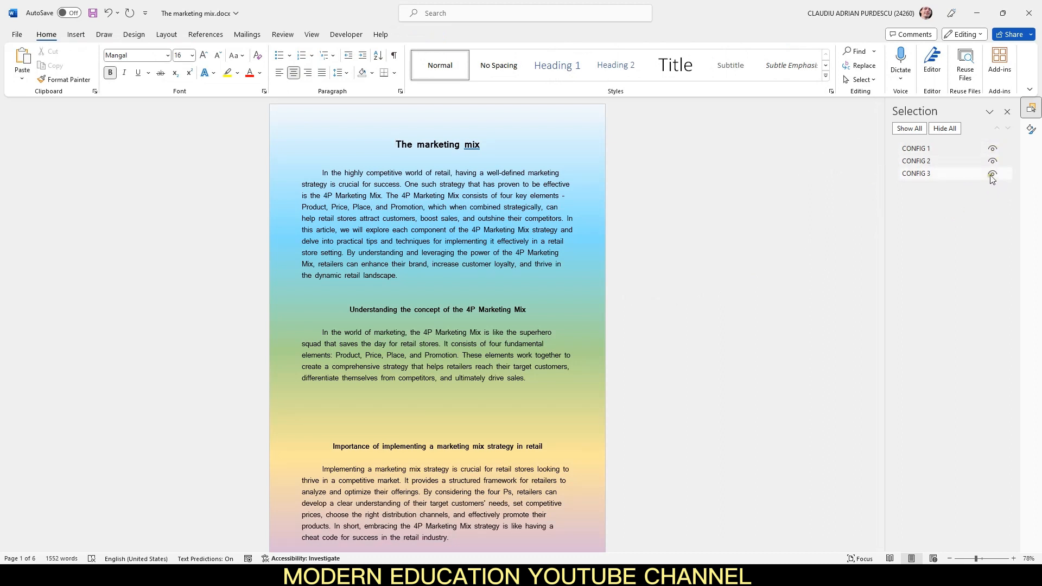
left_click(993, 148)
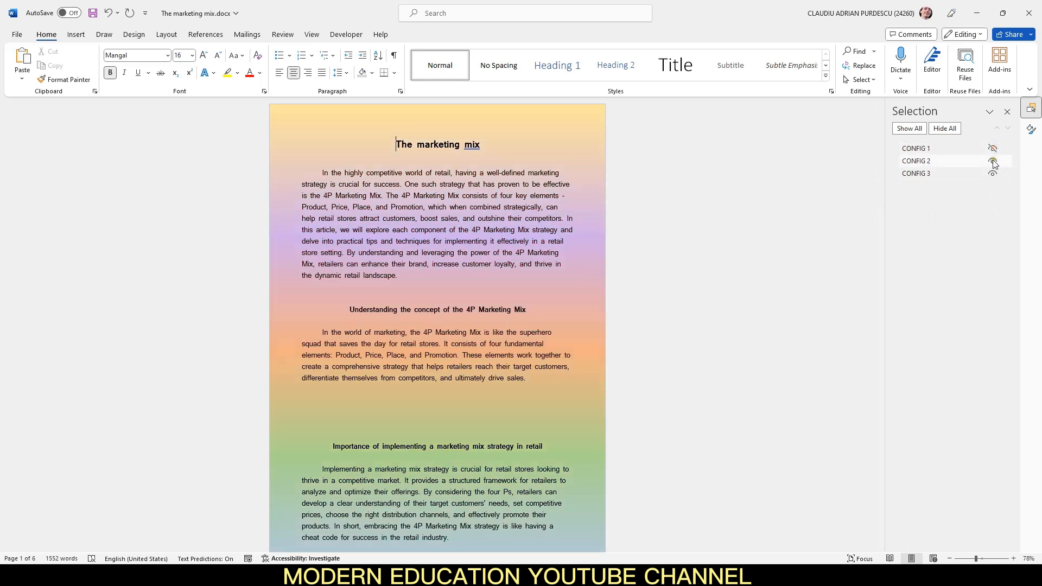
left_click(993, 161)
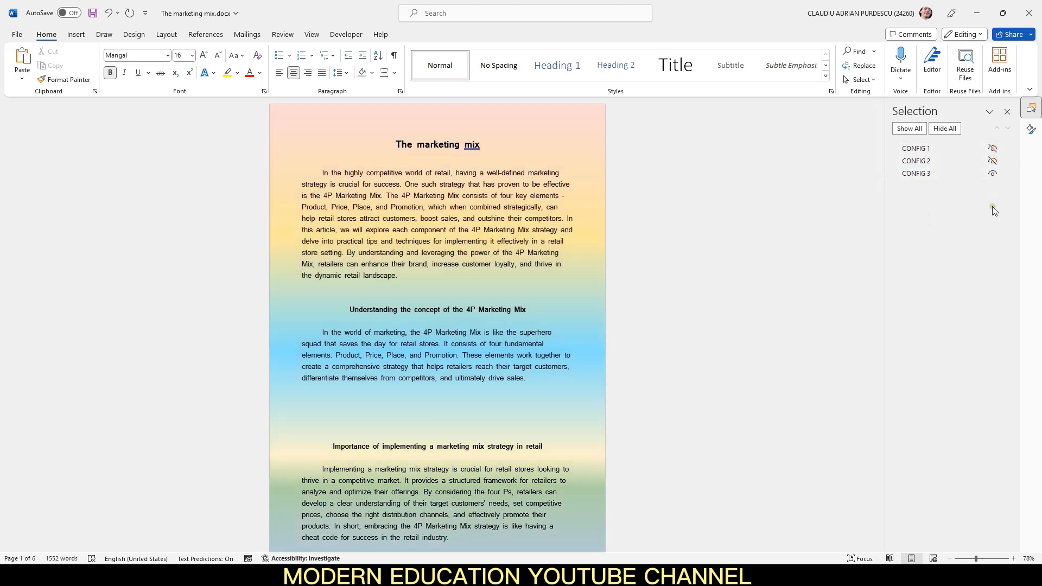
Turn CONFIG 2 and CONFIG 1 back on to compare the backgrounds, and hide both again.
left_click(992, 161)
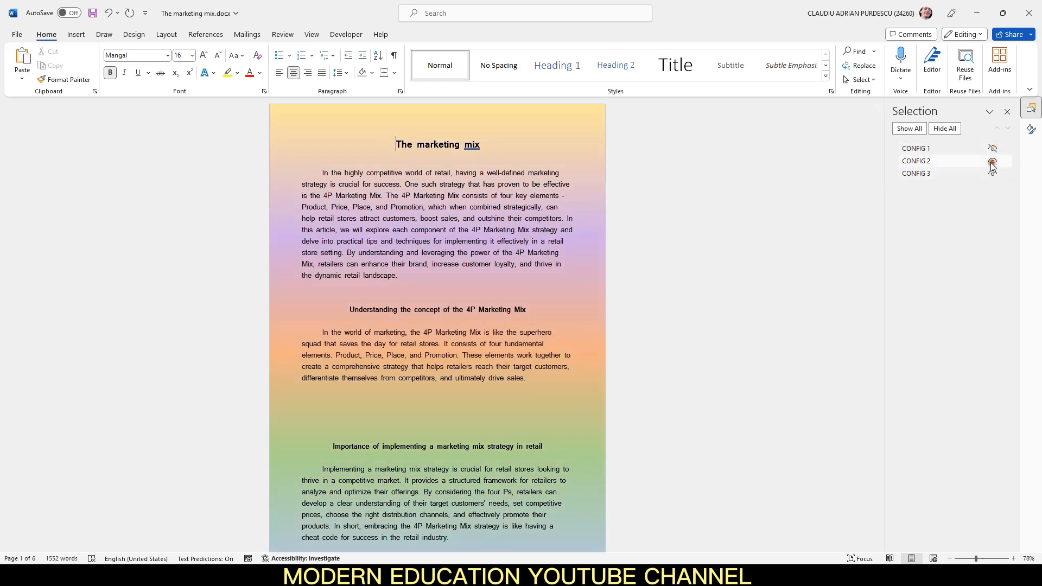
left_click(993, 174)
left_click(992, 150)
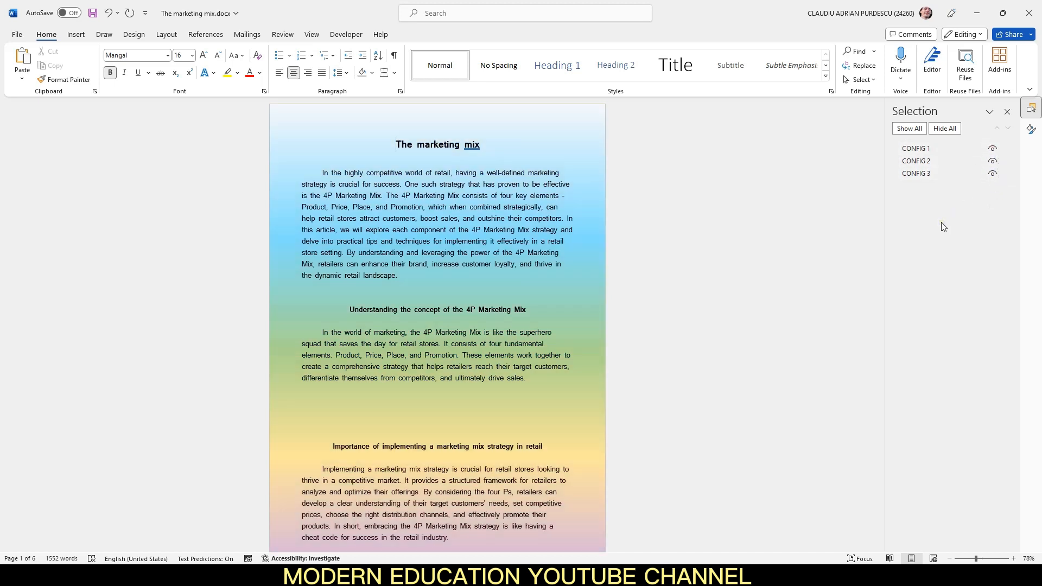
left_click(992, 148)
left_click(992, 161)
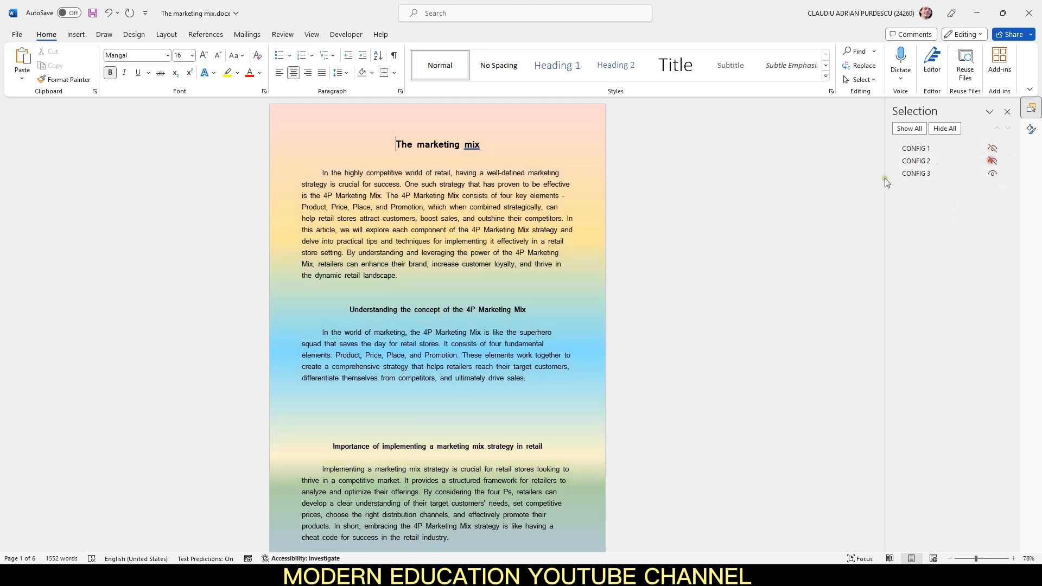
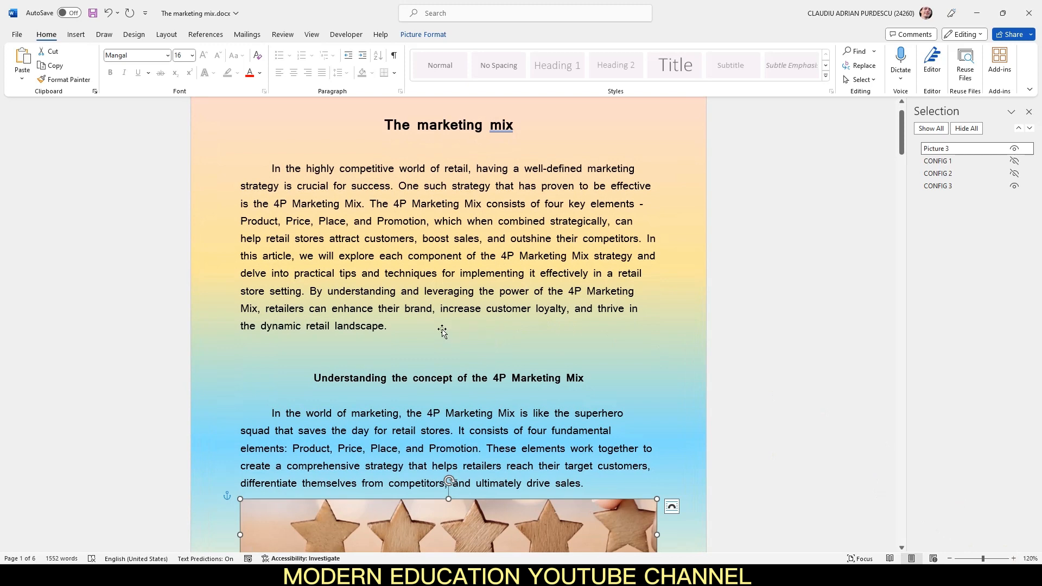
Copy the shirt, coin stack, green-and-yellow-awning shop and money-bag tag icons from PowerPoint and paste them onto page 1 in Word.
left_click(586, 575)
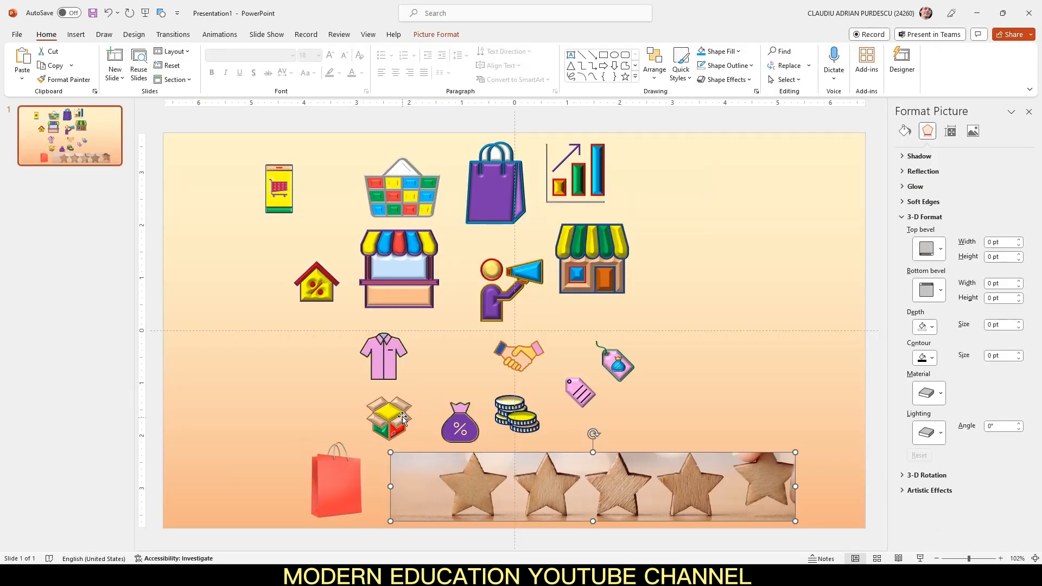
left_click(385, 344)
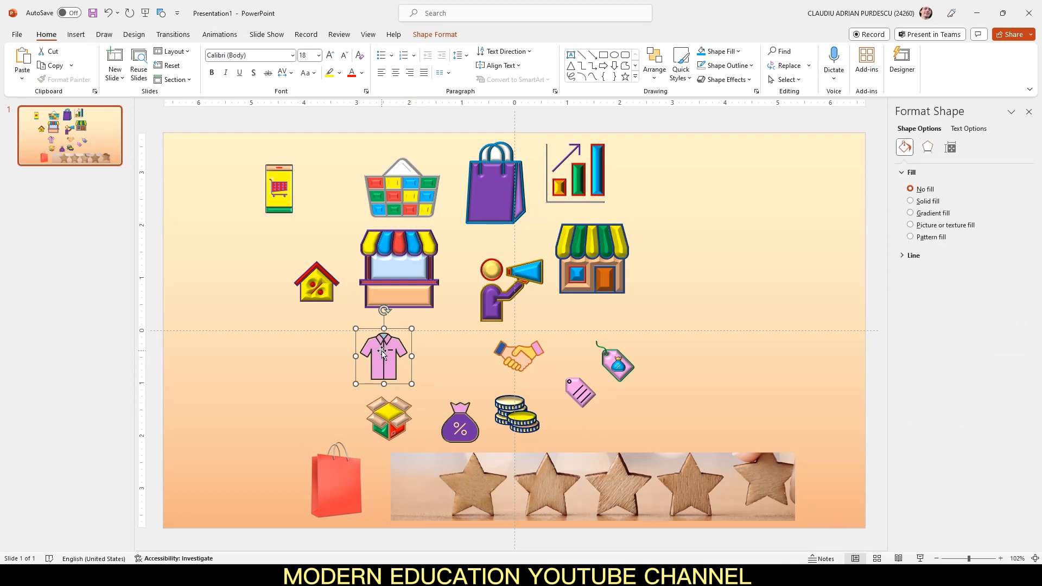
left_click(495, 434, "shift")
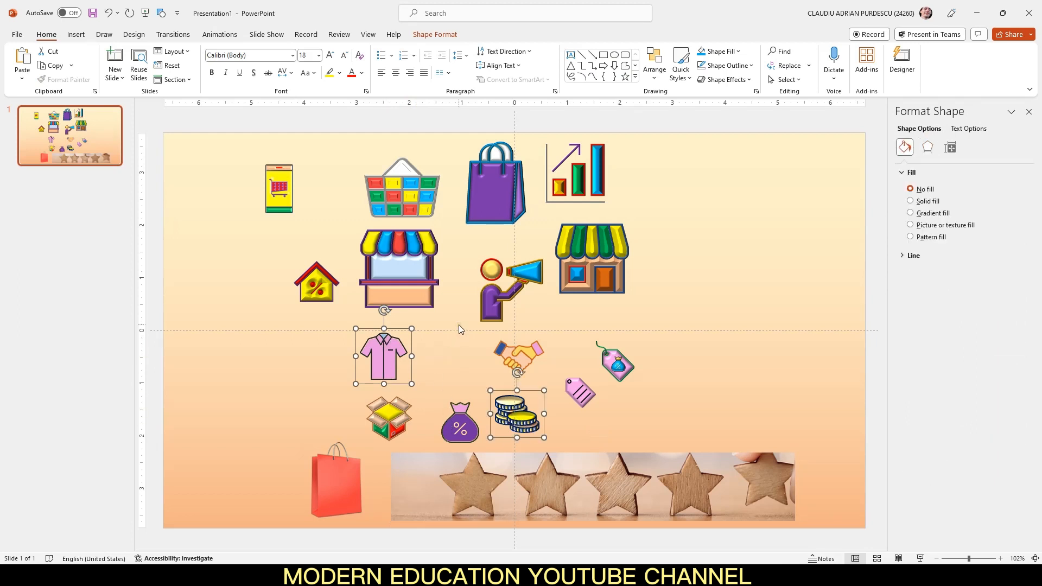
left_click(620, 255, "shift")
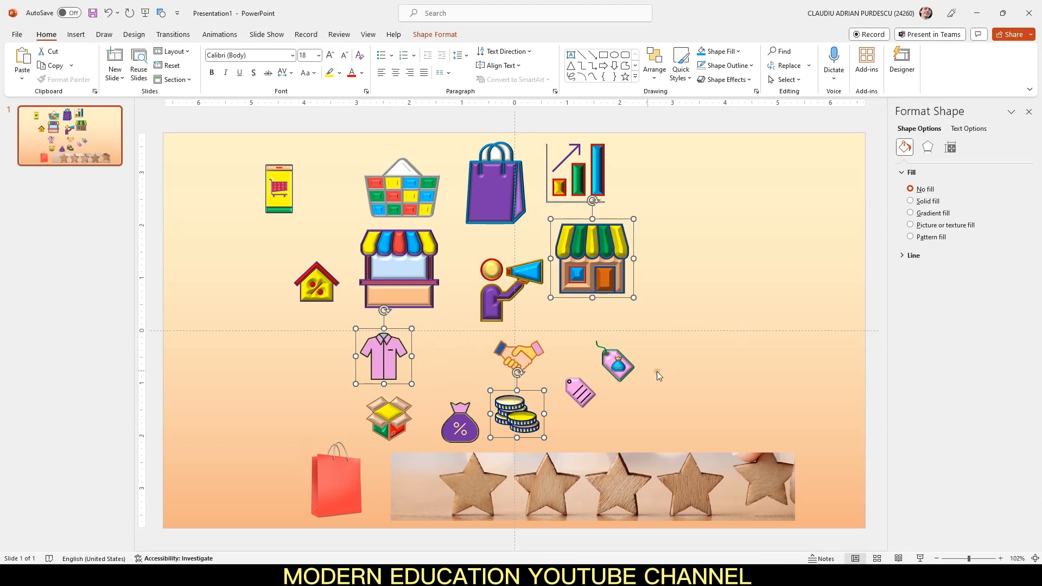
left_click(619, 354, "shift")
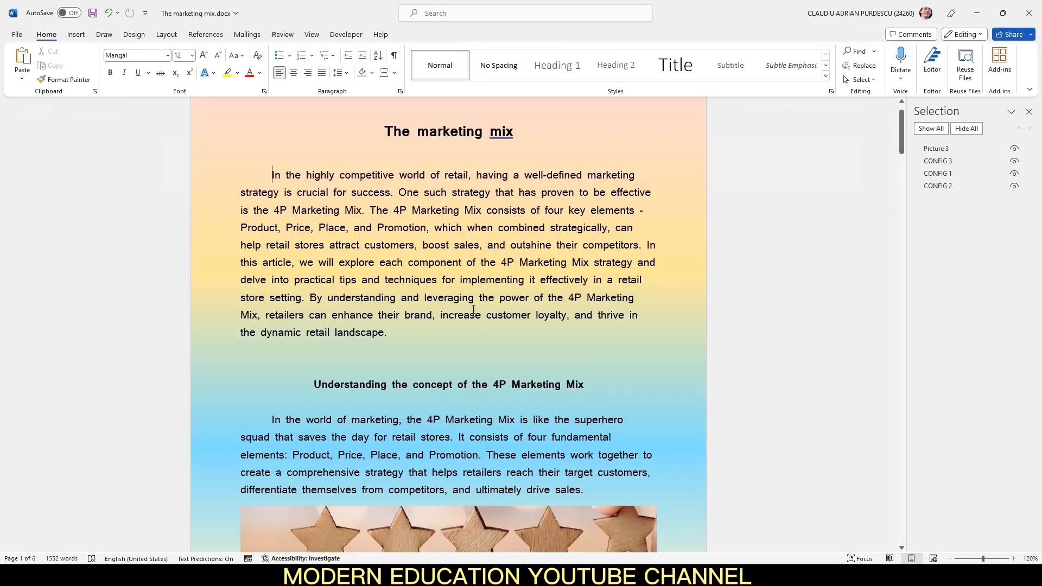
key("ctrl+v")
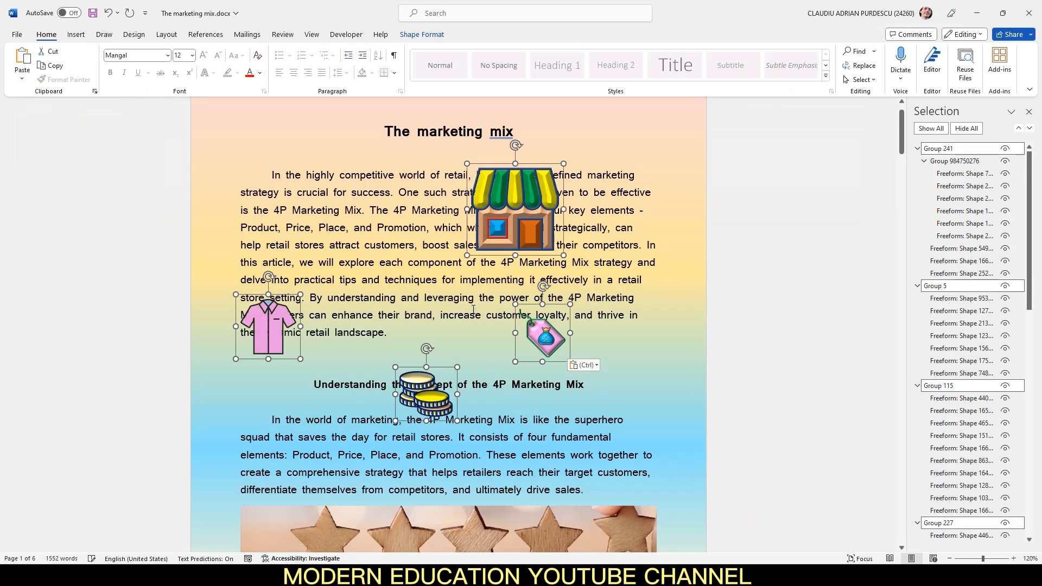
left_click_drag(570, 319, 575, 327)
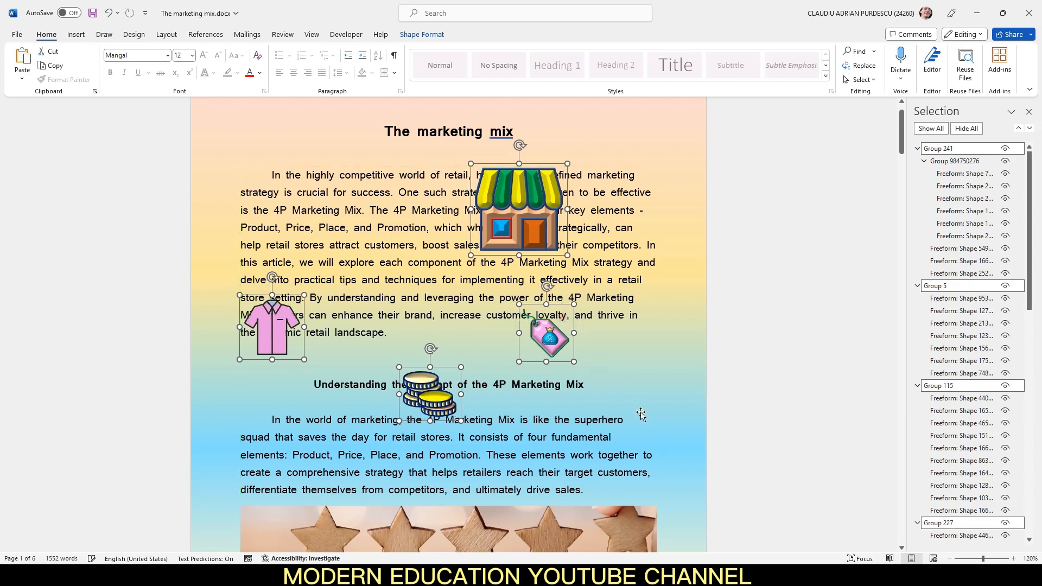
Shrink the tag and shop icons and place them side by side below the end of the intro paragraph, with the shop left of the tag.
left_click(549, 347)
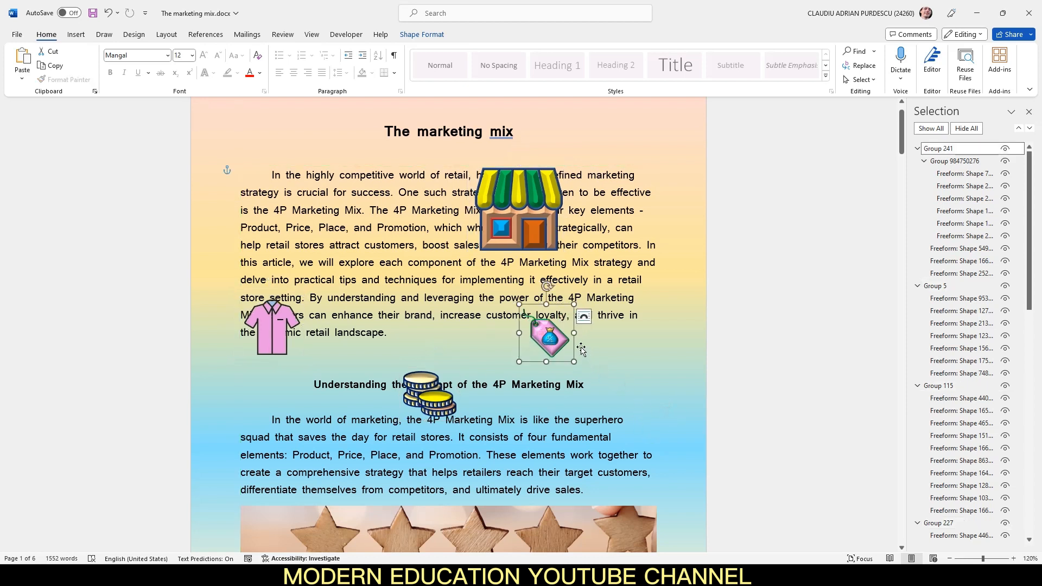
left_click_drag(579, 364, 637, 359)
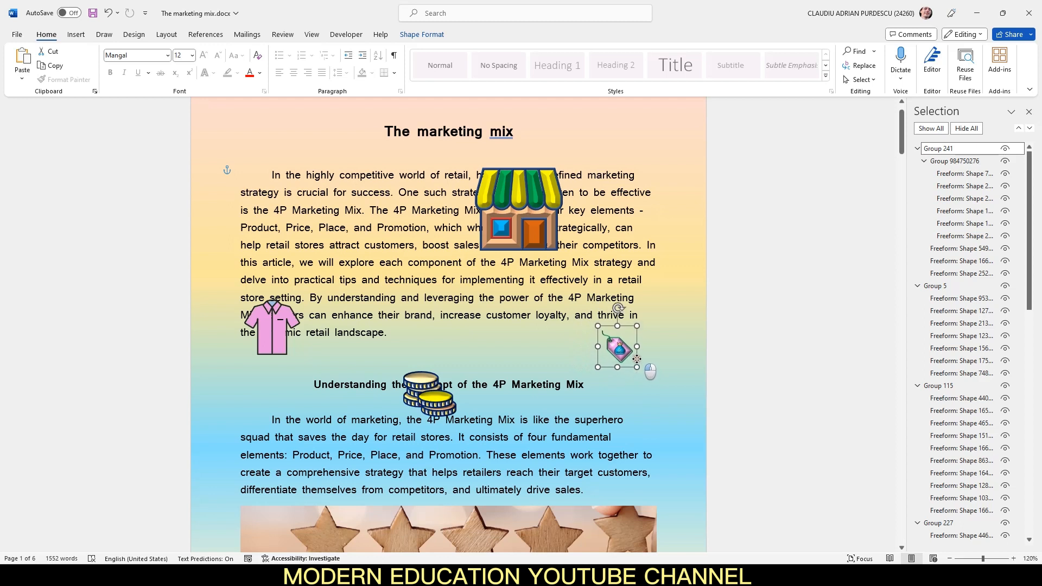
left_click(548, 239)
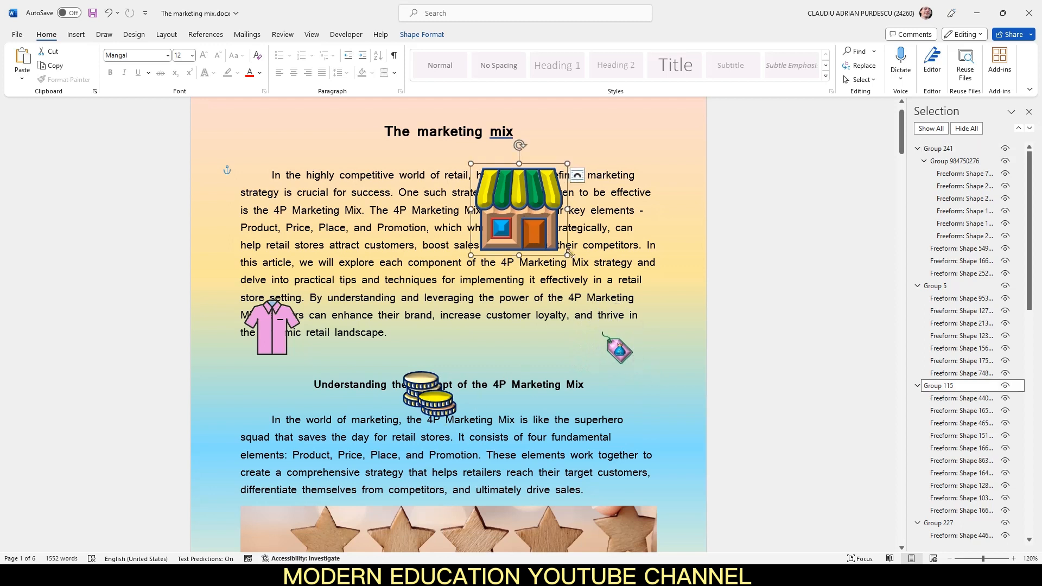
left_click_drag(567, 255, 550, 373)
left_click_drag(541, 335, 567, 330)
left_click(619, 350)
left_click_drag(636, 368, 638, 367)
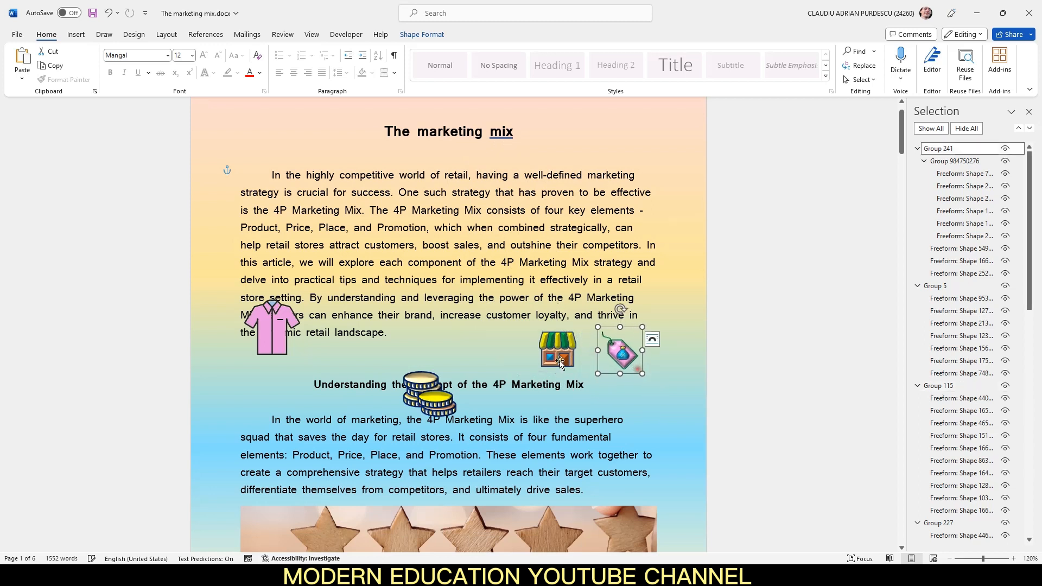
Shrink the coin stack and shirt icons and place them in one row beside the shop, with the shirt first.
left_click(444, 409)
left_click_drag(461, 421, 504, 337)
left_click(274, 333)
left_click_drag(306, 359, 434, 369)
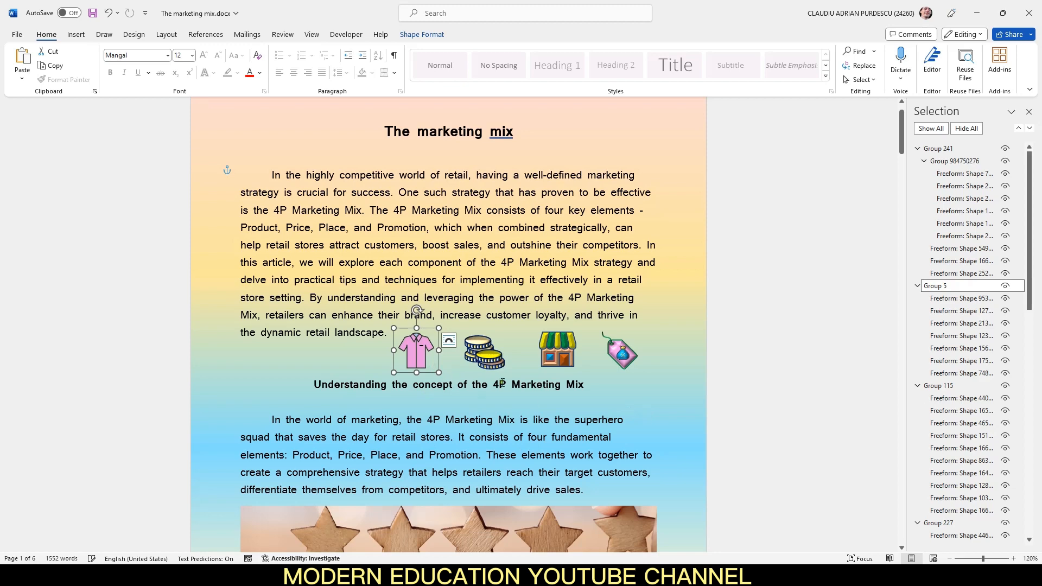
Select the shirt, coin stack, shop and tag icons, align them to their middles and distribute them horizontally.
left_click(485, 359, "ctrl")
left_click(566, 345, "ctrl")
left_click(627, 352, "ctrl")
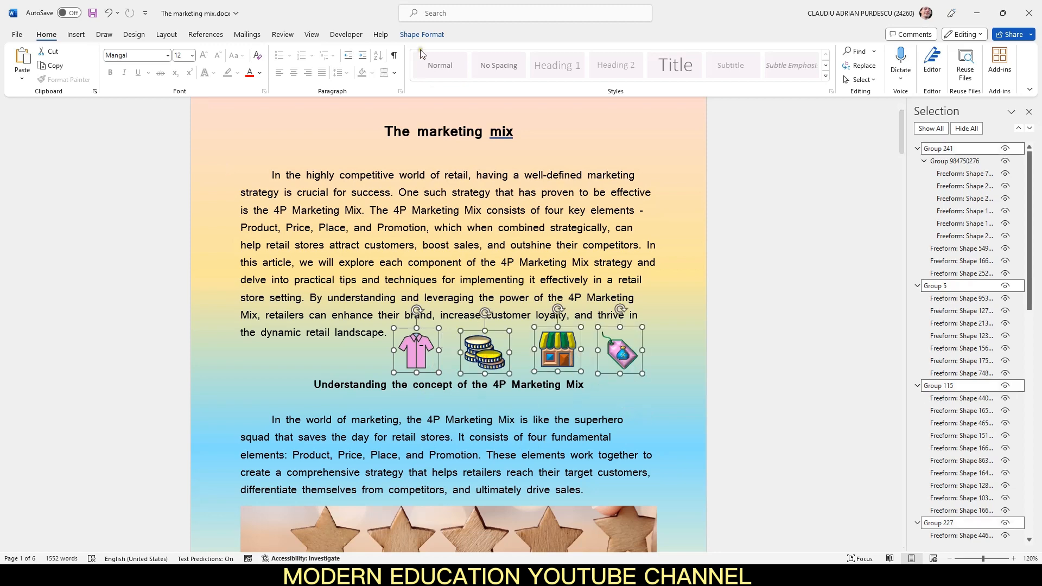
left_click(428, 34)
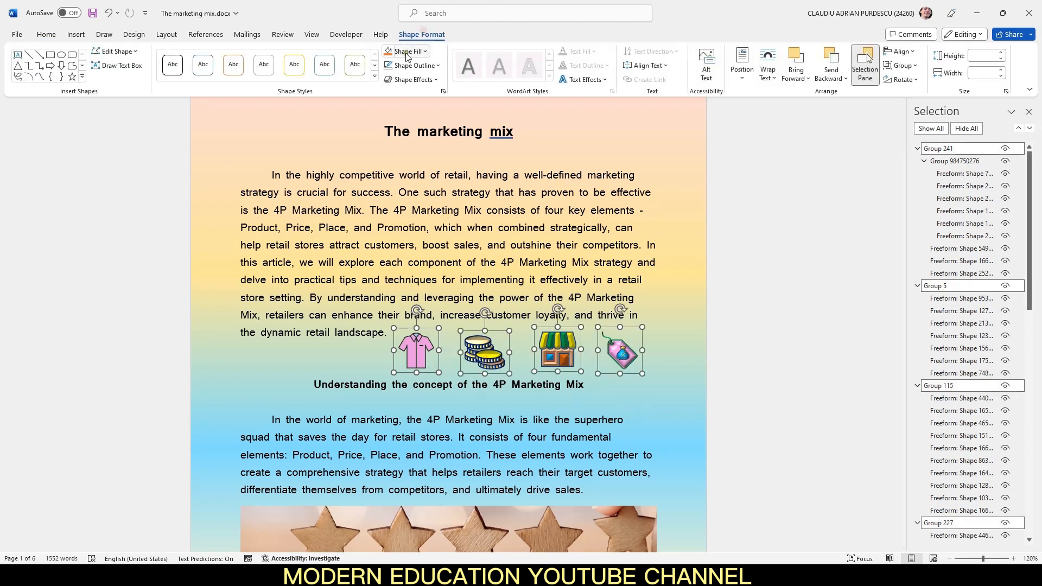
left_click(905, 51)
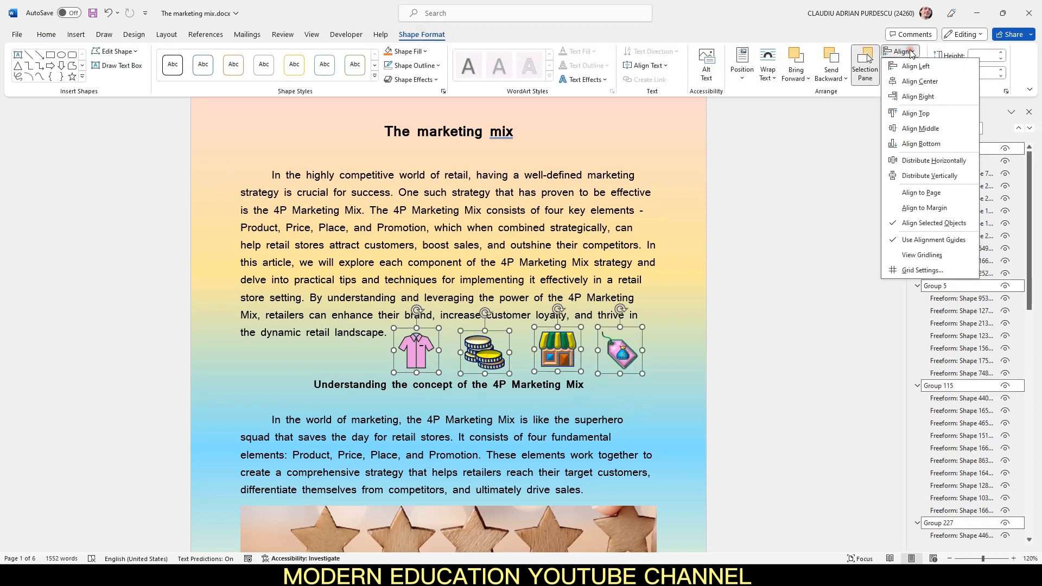
left_click(941, 130)
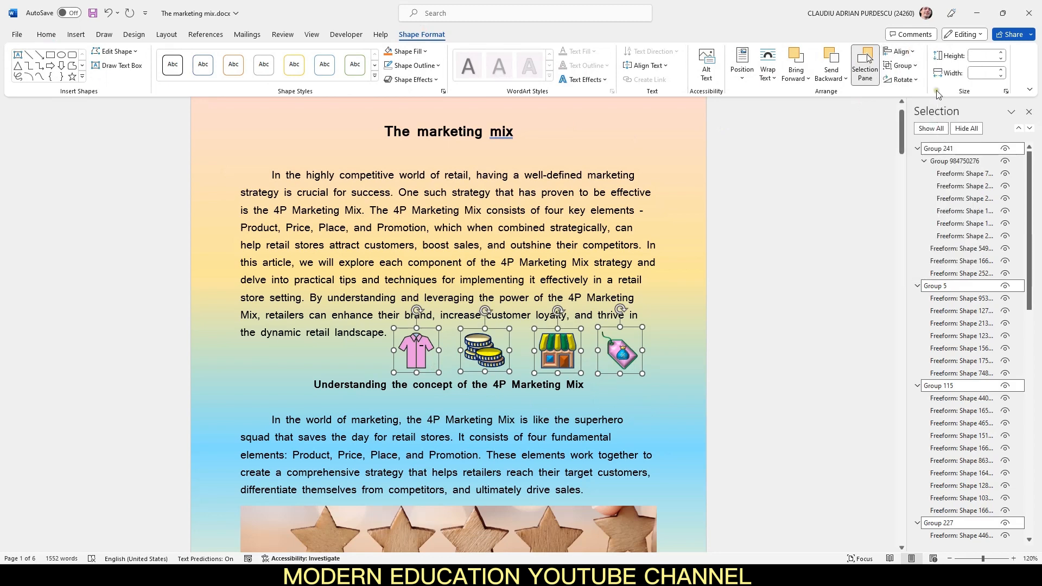
left_click(915, 52)
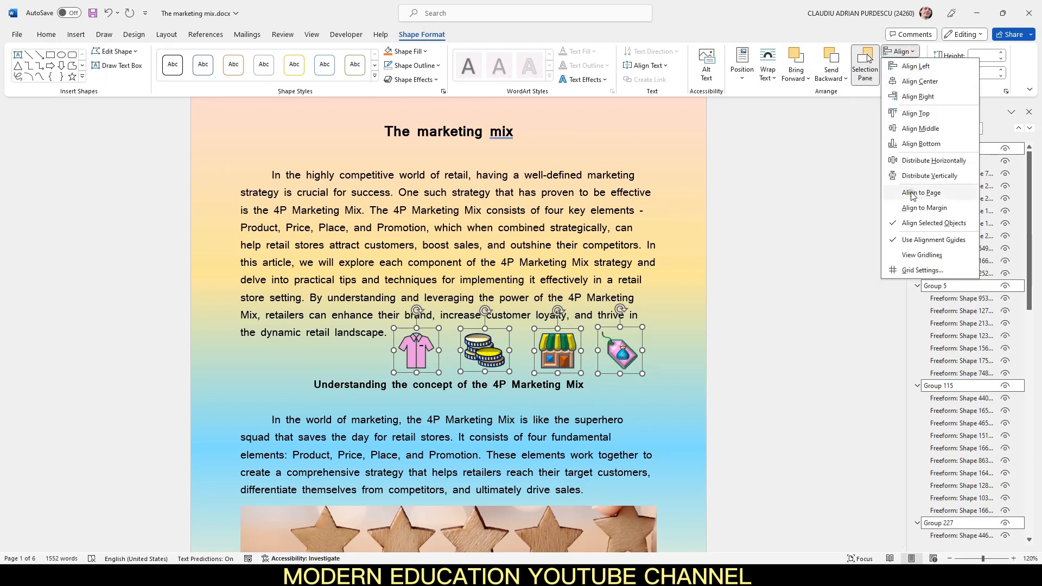
left_click(936, 165)
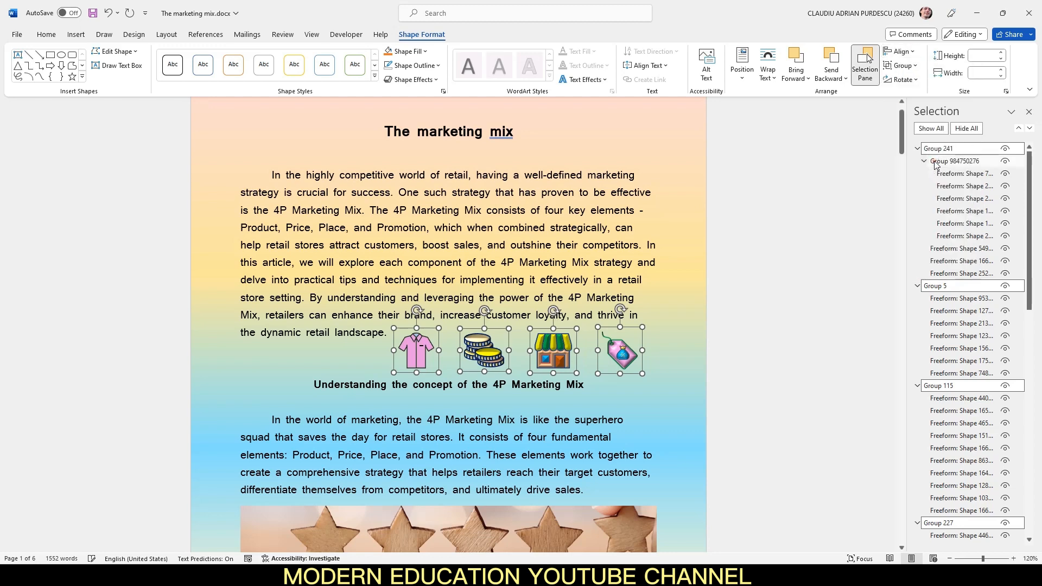
left_click(689, 404)
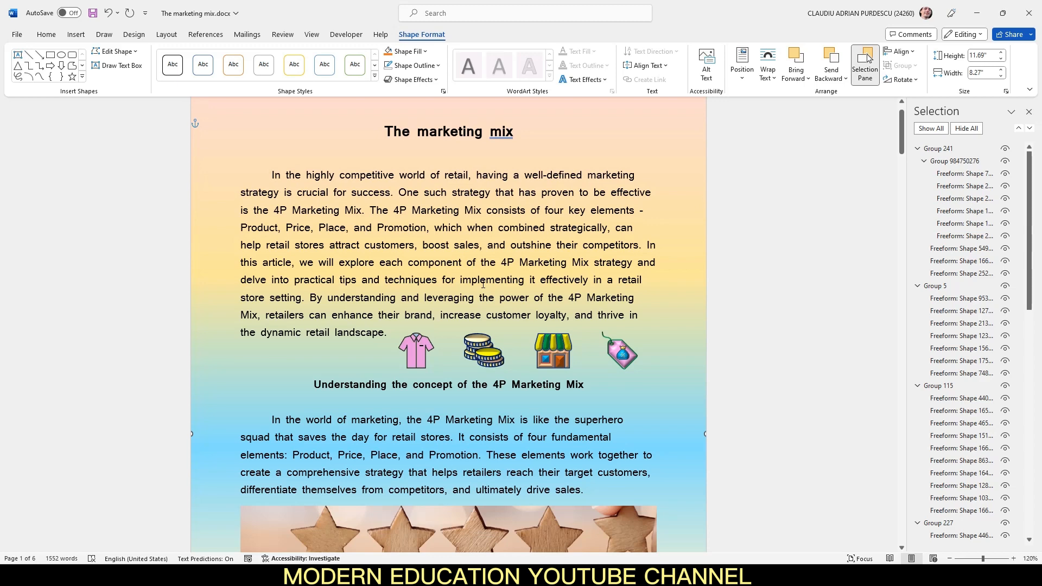
Group the wooden stars picture, the page 1 gradient background and the four icons into one object.
scroll(483, 288, "down", 4)
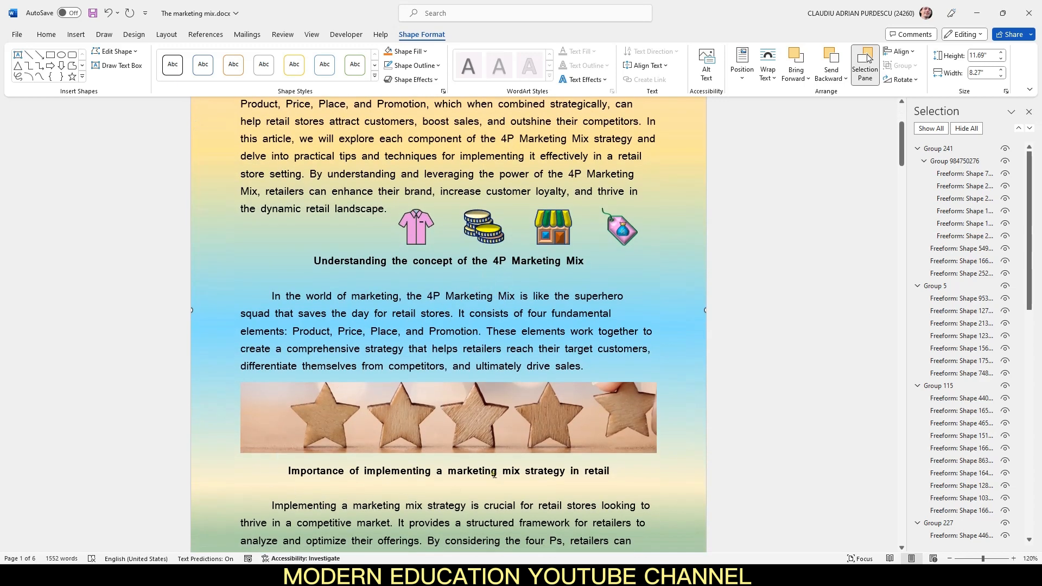
scroll(560, 400, "up", 2)
left_click(407, 463)
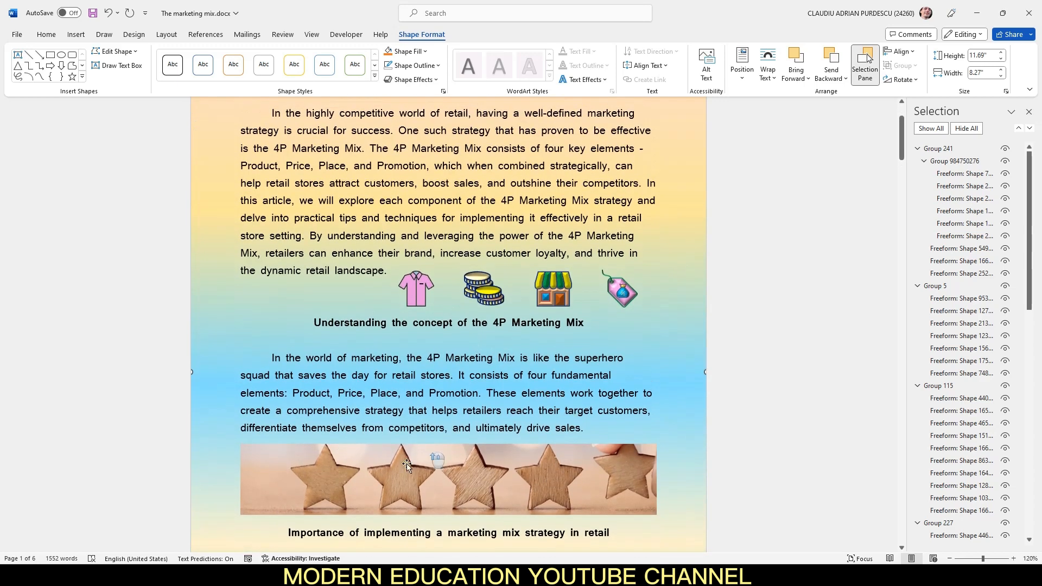
left_click(211, 278, "shift")
left_click(421, 285, "shift")
left_click(484, 287, "shift")
left_click(552, 288, "shift")
left_click(622, 293, "shift")
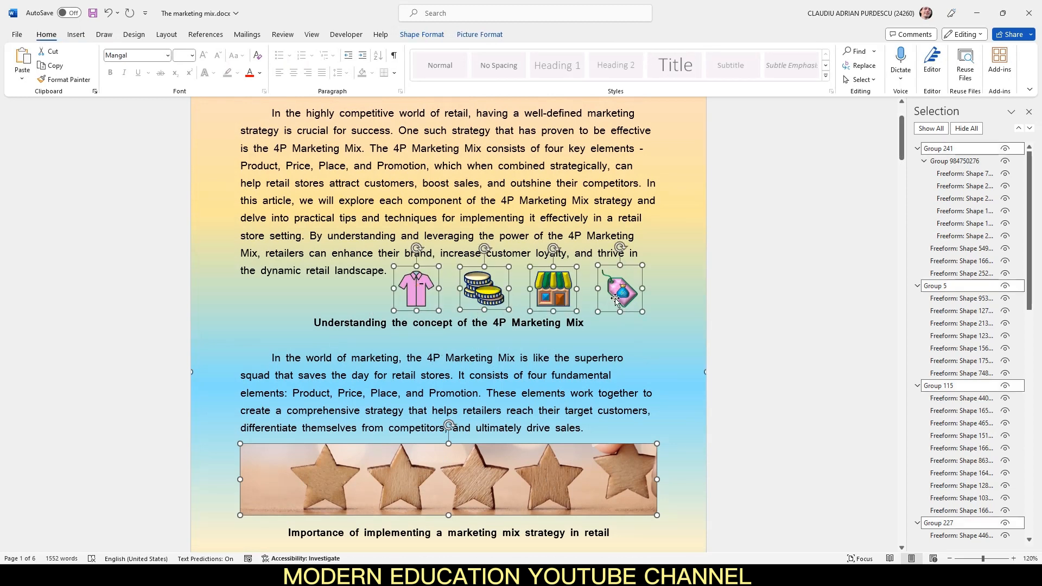
right_click(620, 288)
mouse_move(714, 387)
left_click(781, 382)
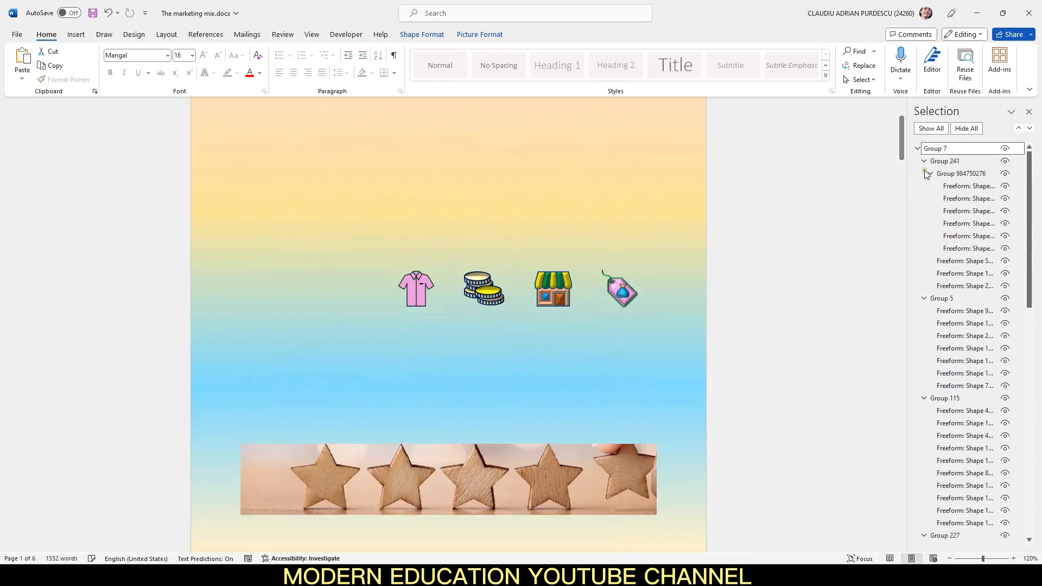
Rename the new page 1 group as Config all and send it behind the text.
left_click(962, 149)
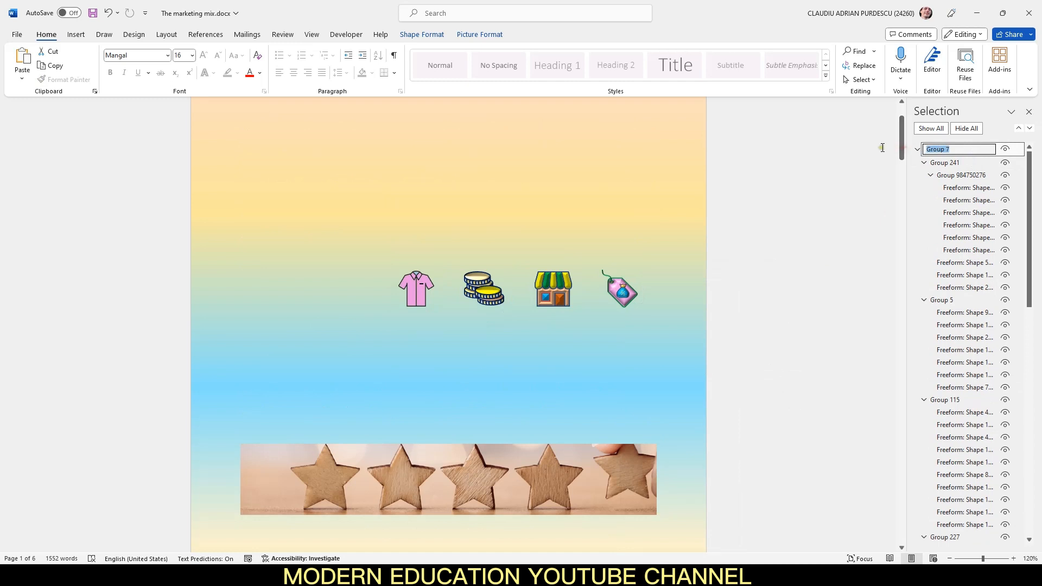
type("Config all")
key("Return")
right_click(601, 191)
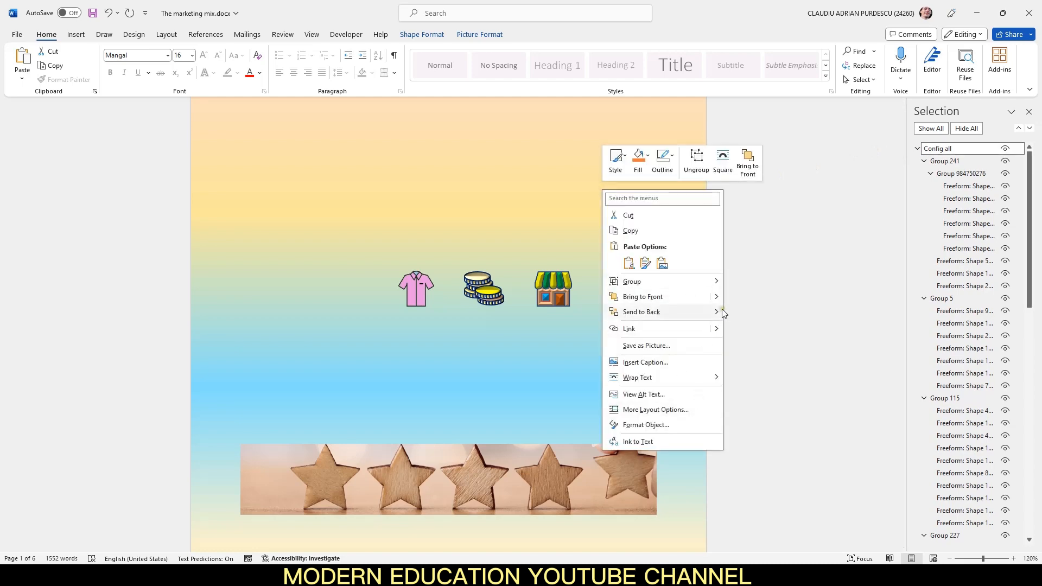
mouse_move(722, 312)
left_click(787, 345)
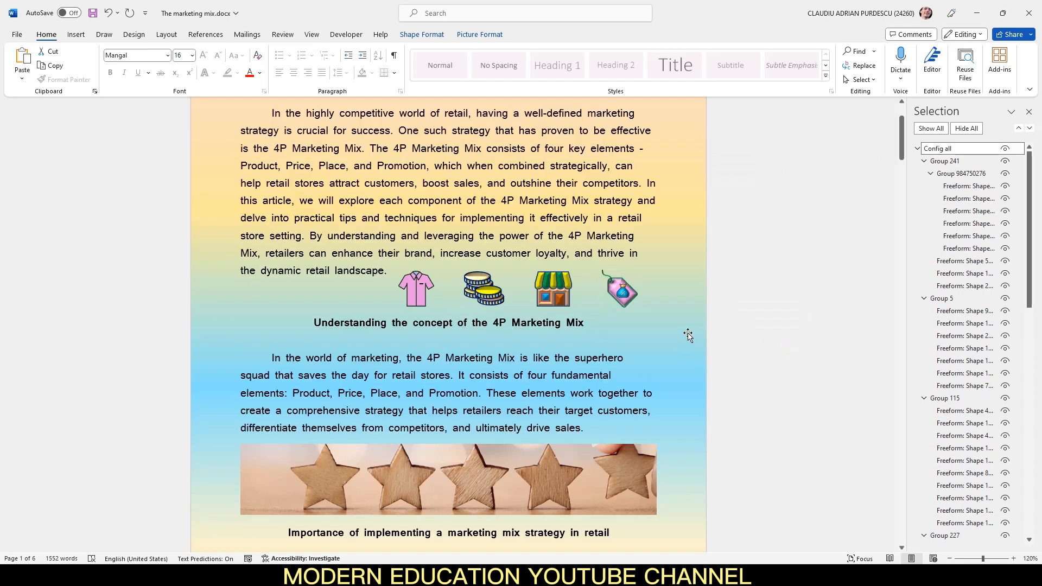
Zoom out to 100%, collapse the Config all group, and hide Config all, CONFIG 1 and CONFIG 2 one after another.
scroll(688, 336, "up", 3)
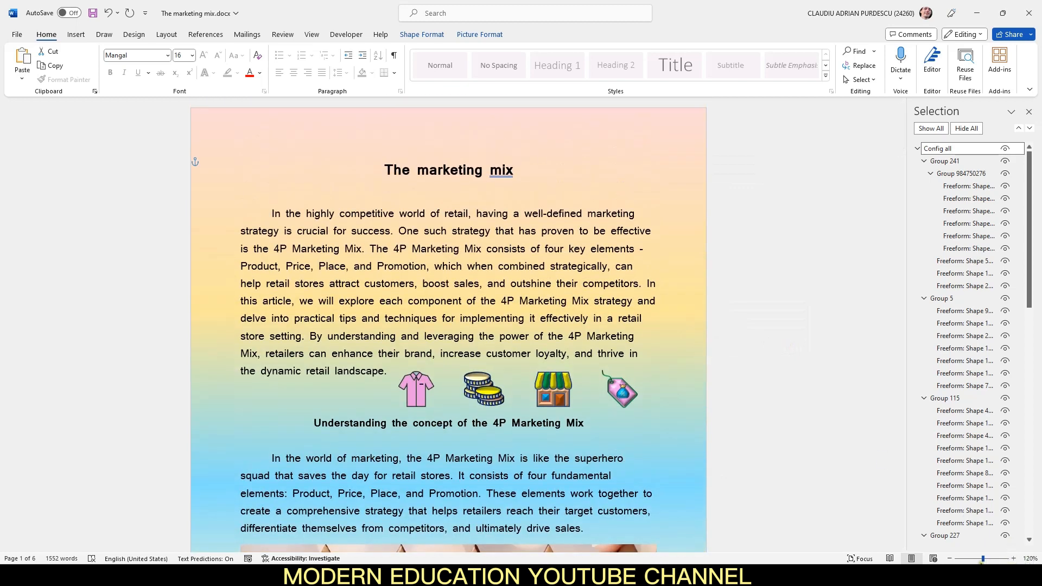
left_click(950, 559)
left_click(950, 559)
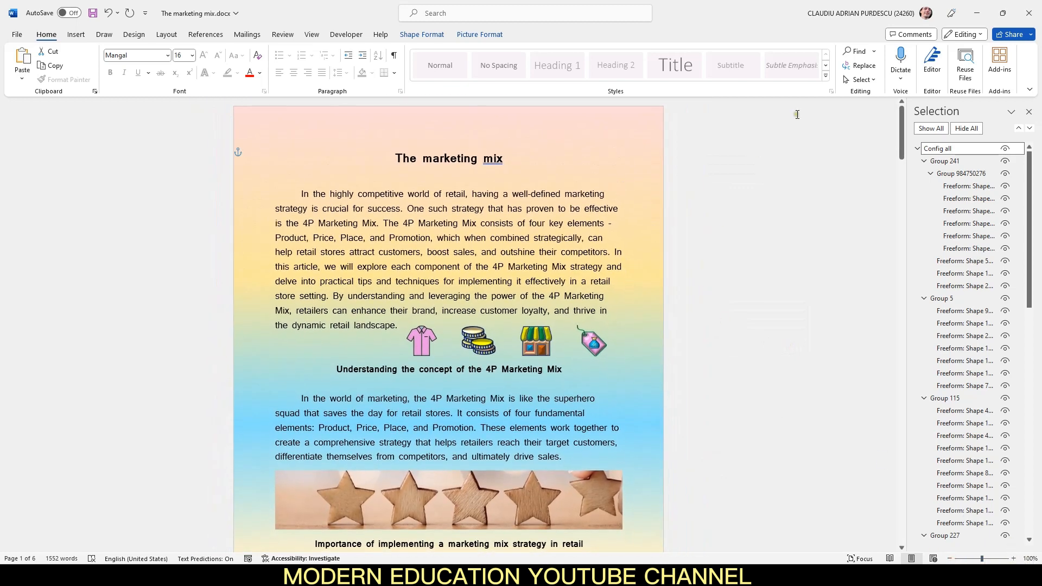
left_click(918, 148)
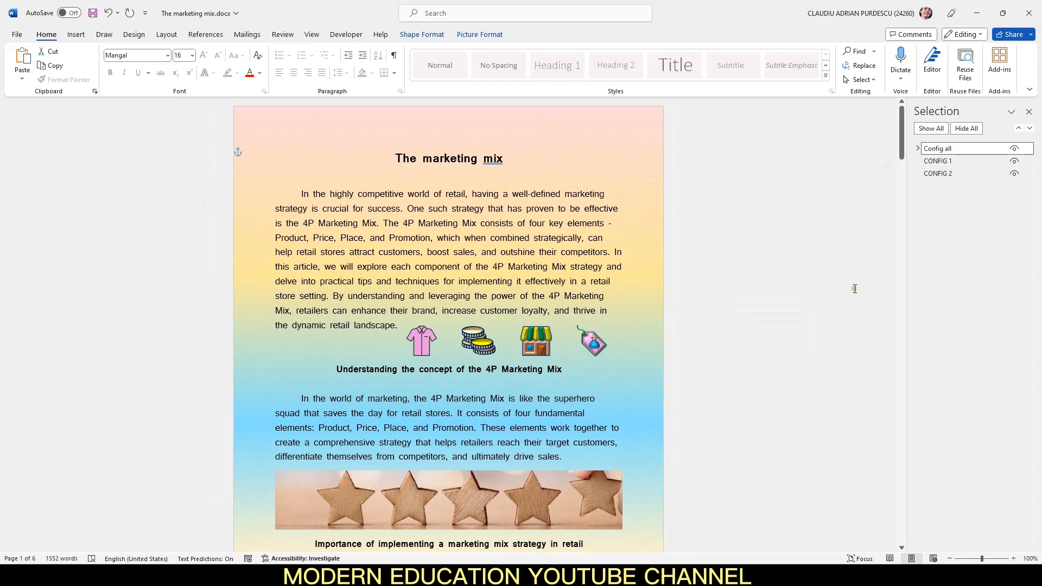
left_click(1014, 148)
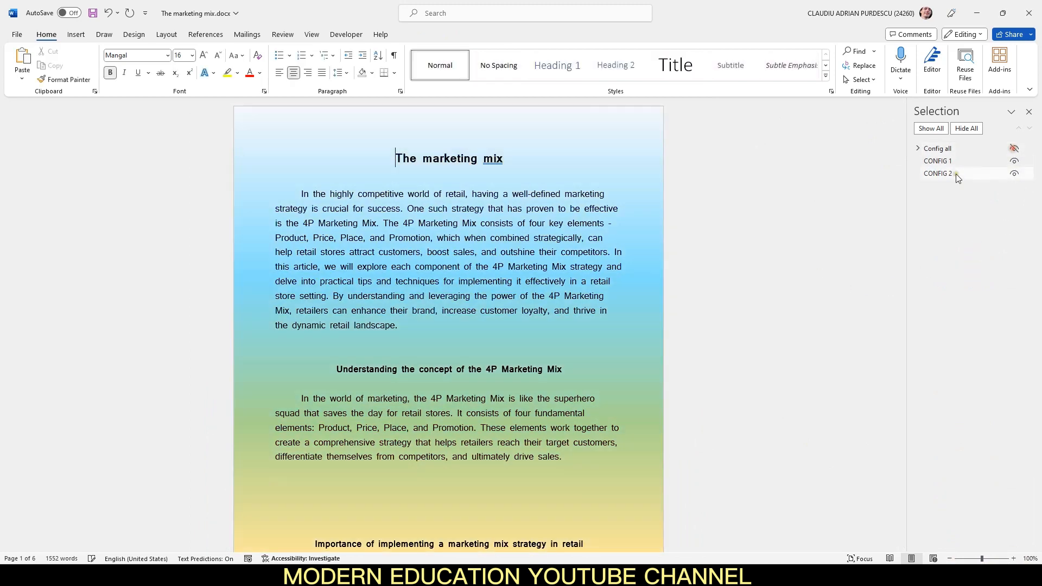
left_click(1014, 161)
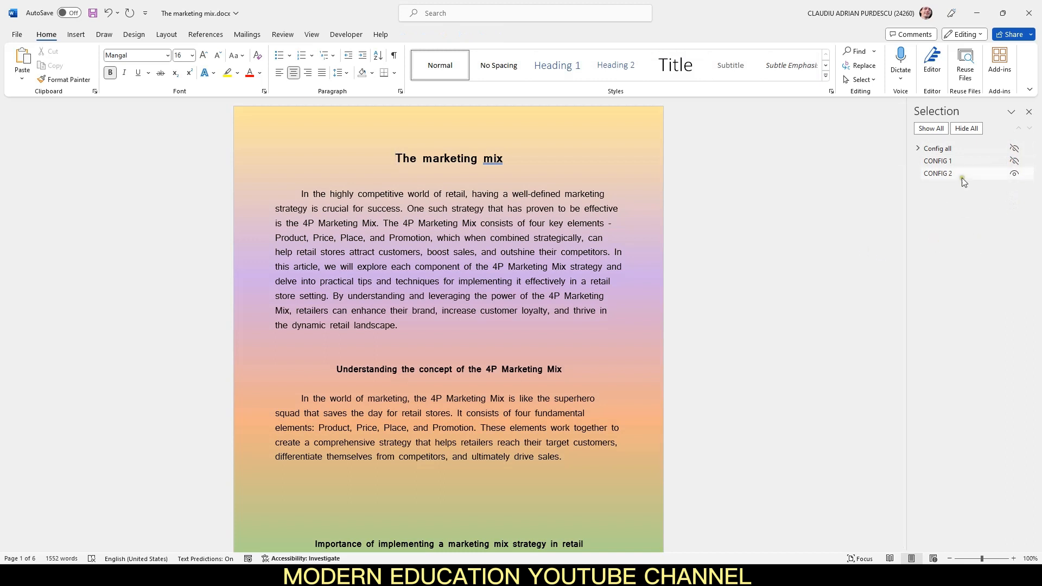
left_click(1013, 173)
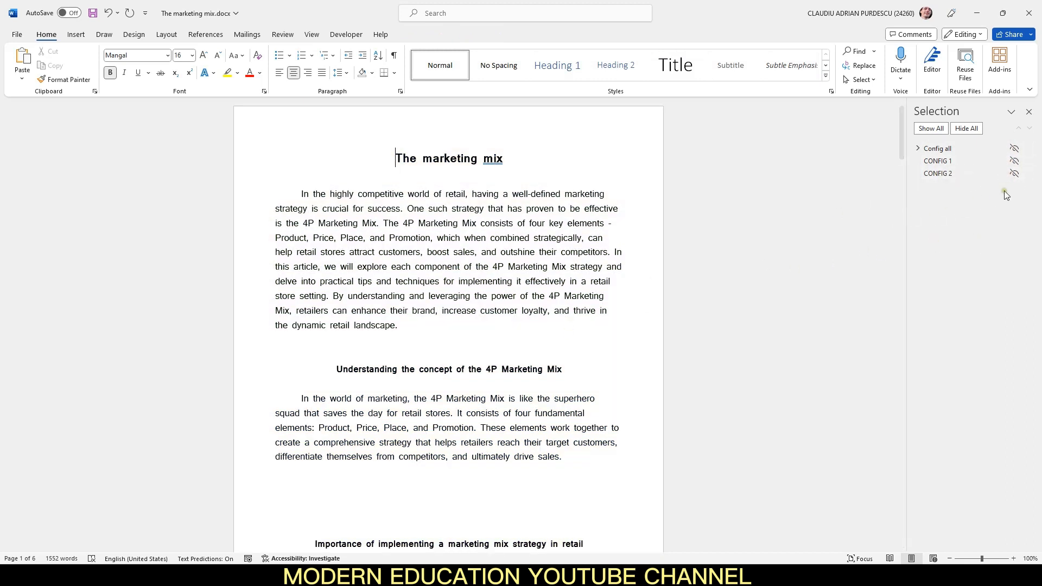
Show CONFIG 2, CONFIG 1 and Config all again on page 1.
left_click(1015, 174)
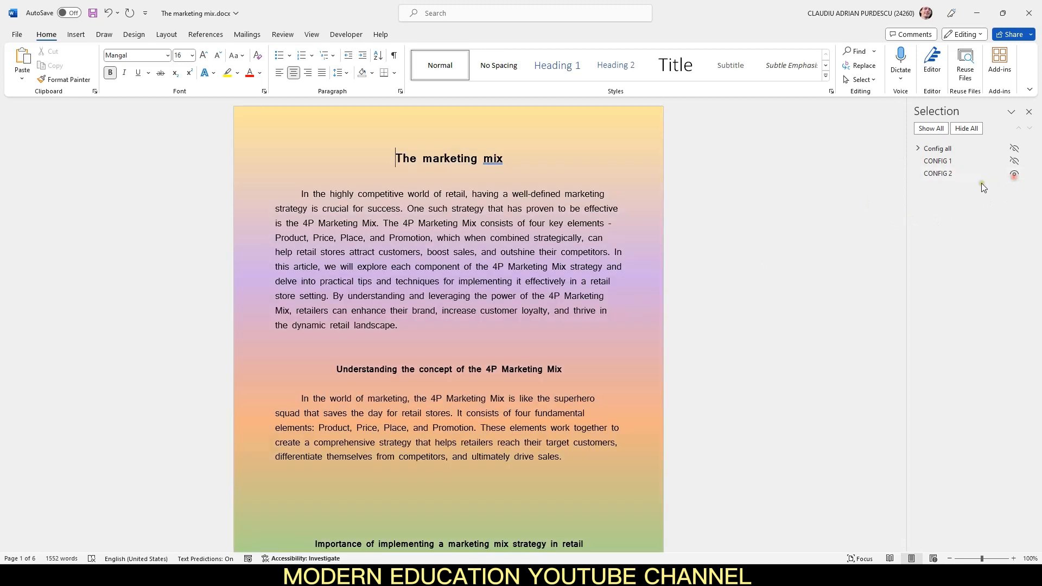
left_click(1014, 161)
left_click(1014, 148)
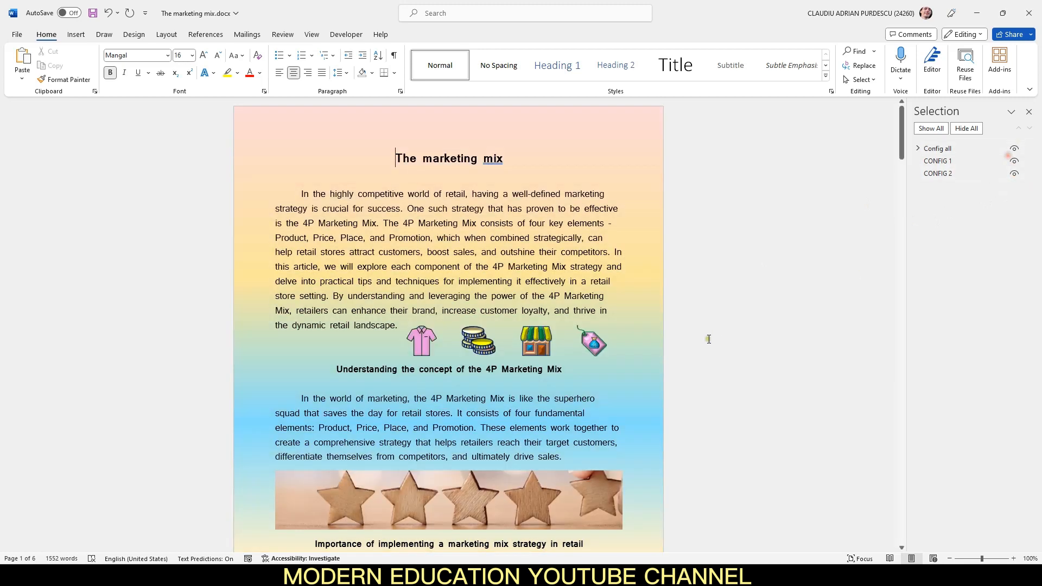
Check all pages of the document in the print preview and return to editing.
left_click(17, 34)
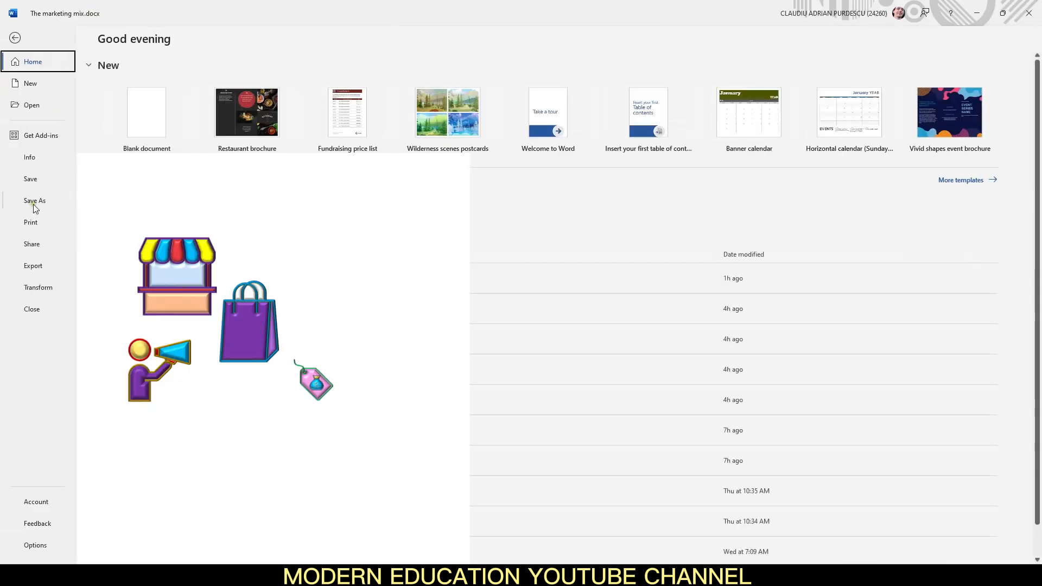
left_click(31, 223)
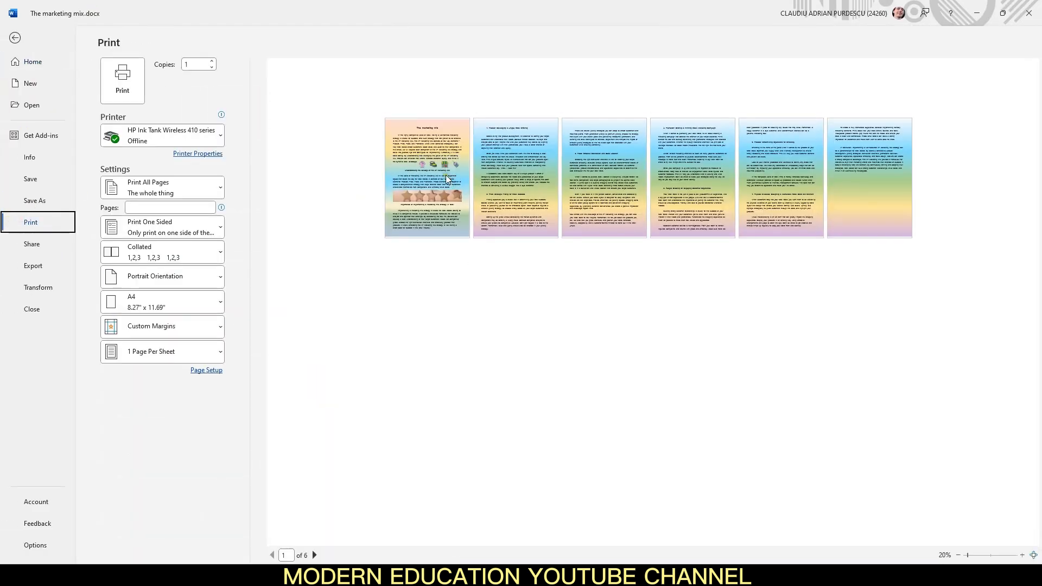
left_click(15, 38)
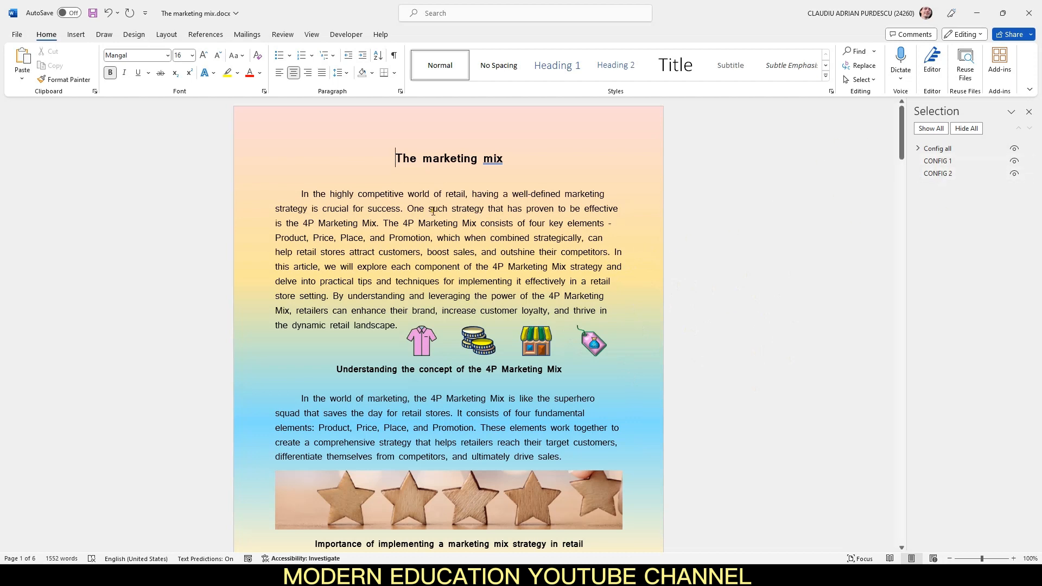
Duplicate the gradient background rectangle on page 2 by pasting a copy of it there.
left_click_drag(902, 122, 904, 197)
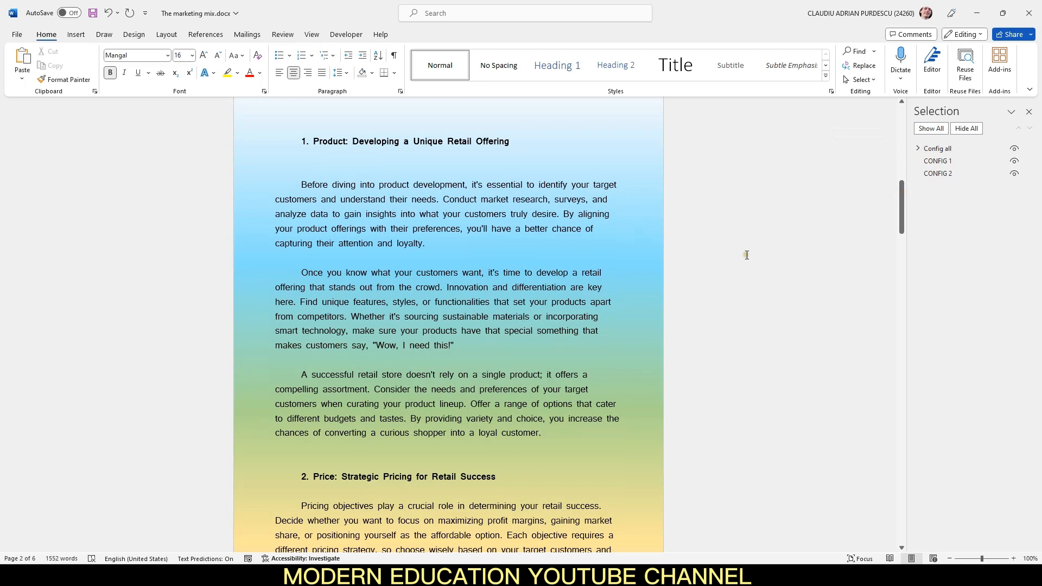
scroll(633, 342, "up", 2)
scroll(681, 352, "up", 4)
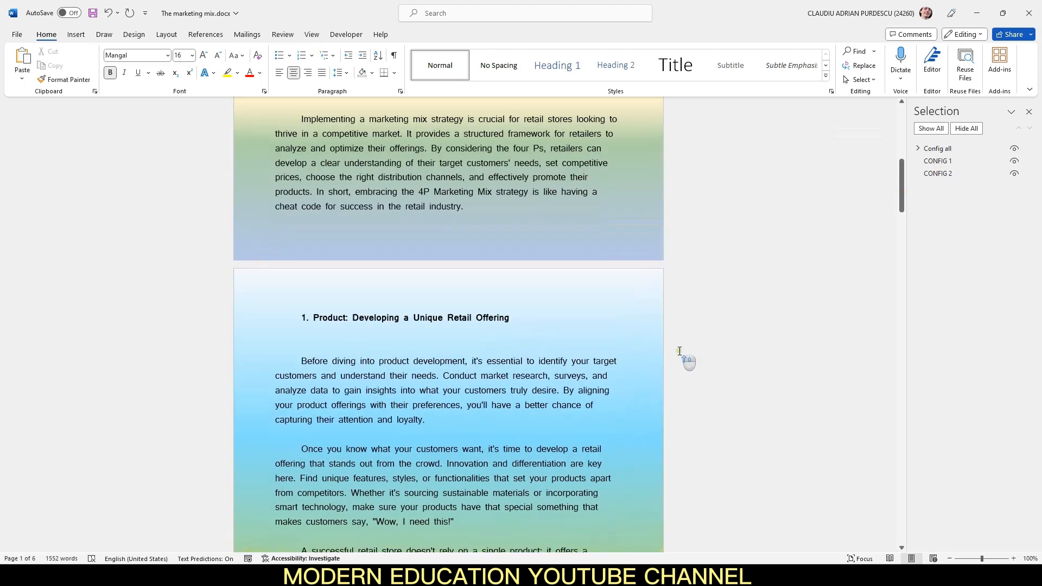
scroll(604, 325, "down", 2)
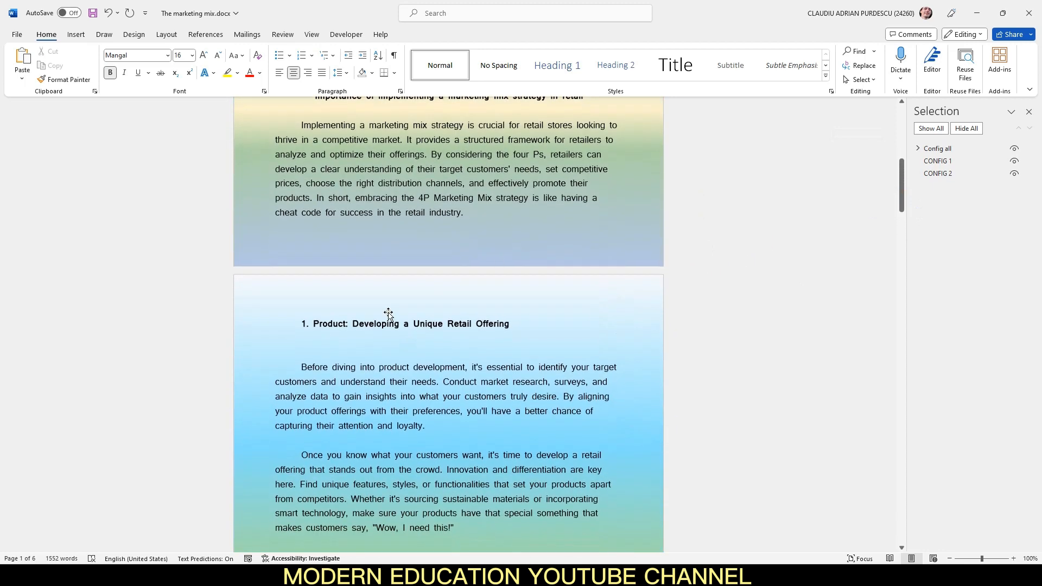
left_click(622, 309)
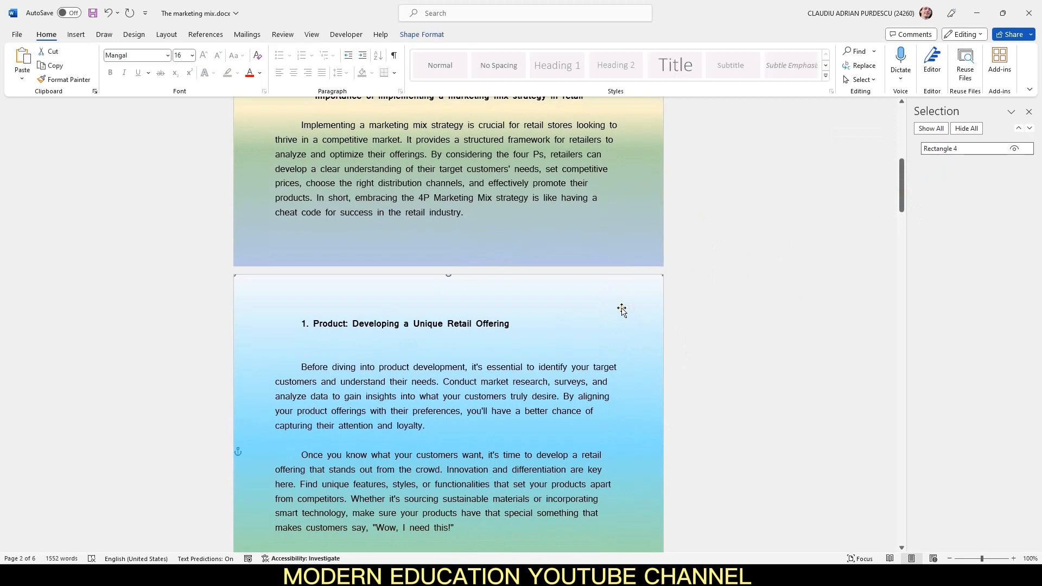
key("ctrl+v")
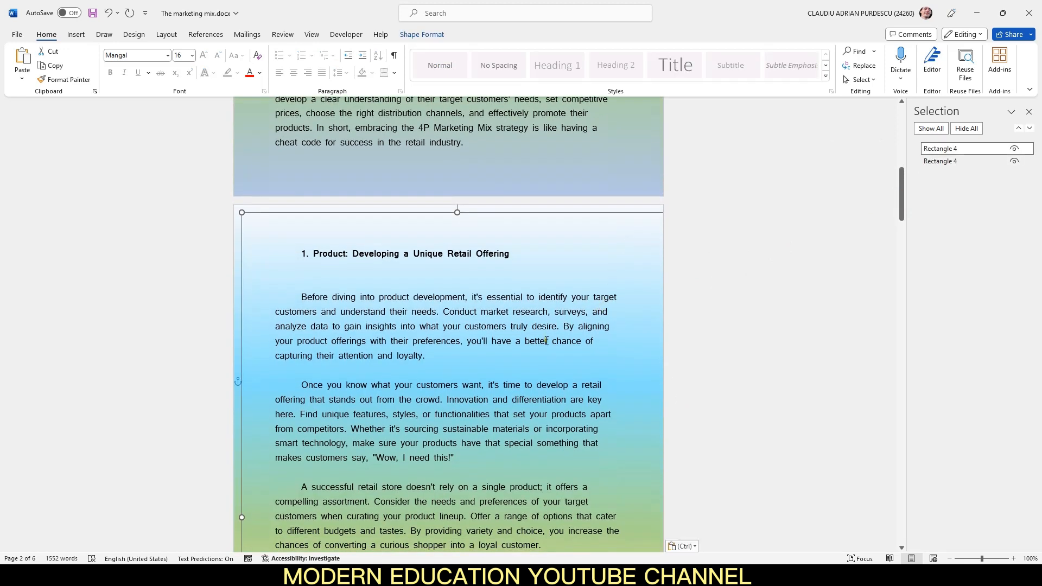
Rename the pasted page 2 rectangle as Config 2 and the original one as Config 1.
left_click(957, 150)
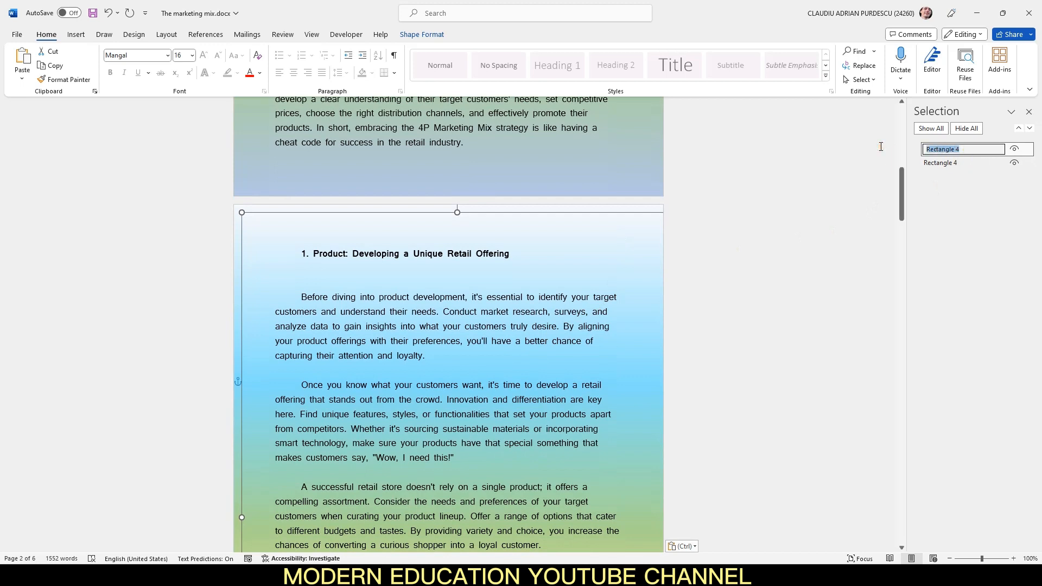
type("Config 2")
left_click(947, 162)
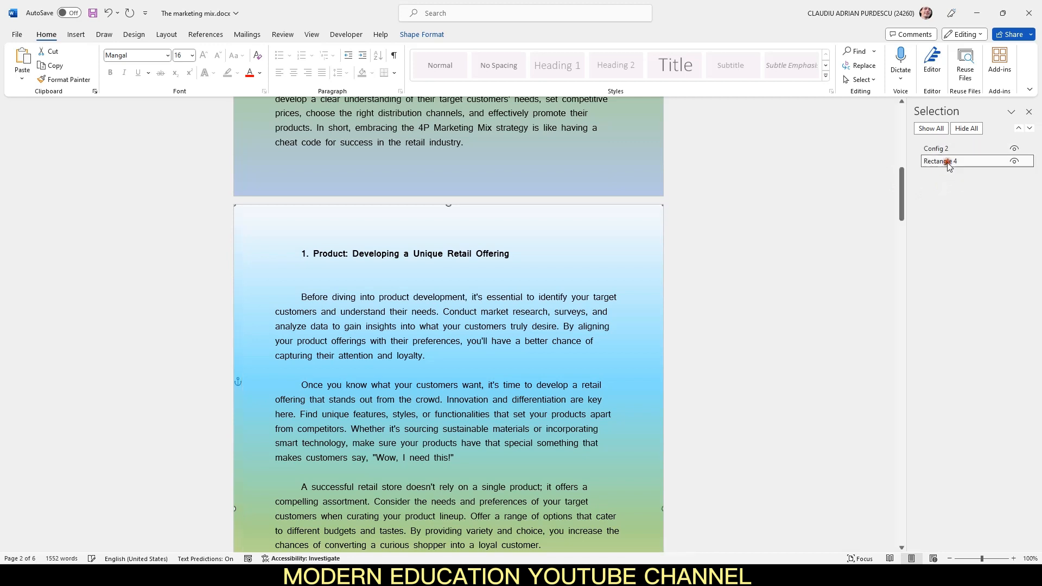
left_click(963, 161)
type("Config 1")
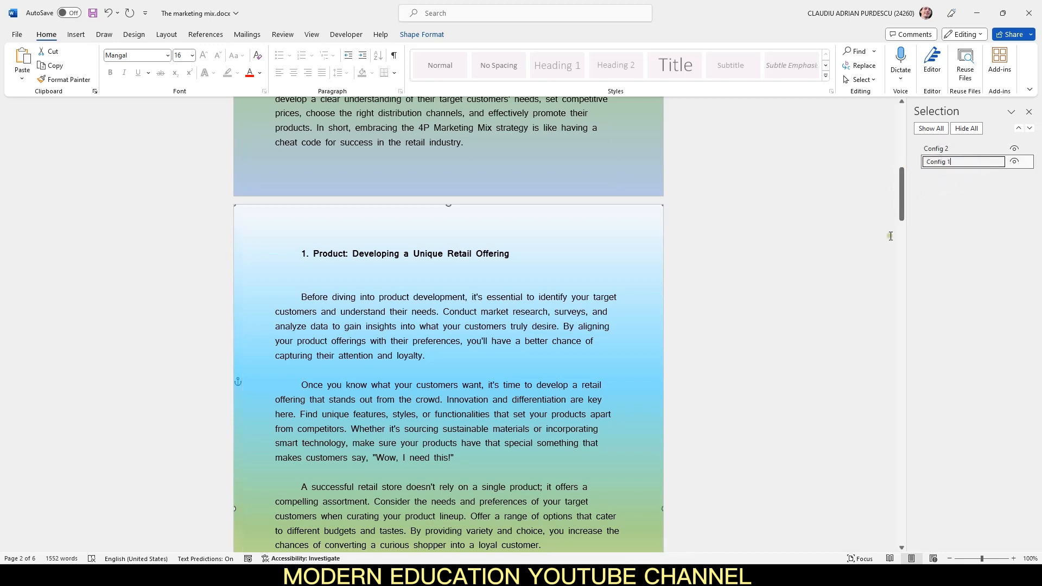
key("Return")
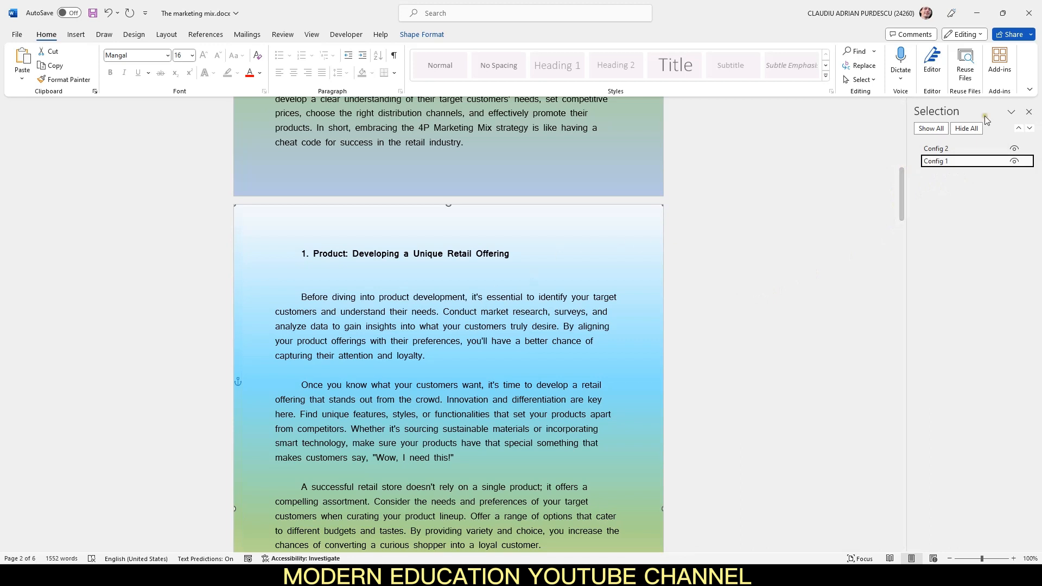
Align the Config 2 rectangle horizontally and vertically with the page so that it exactly covers page 2.
left_click(935, 149)
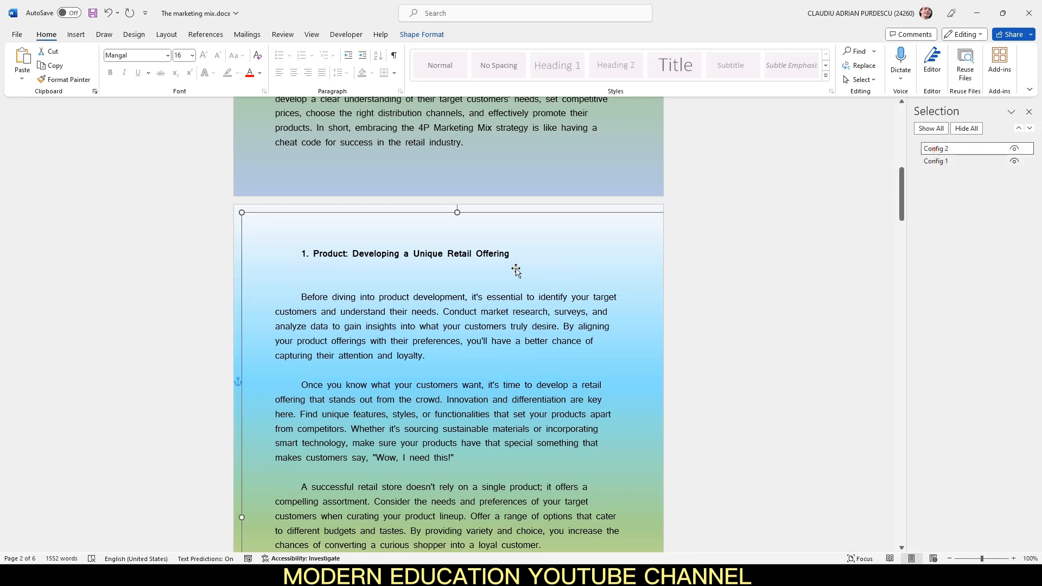
left_click(425, 34)
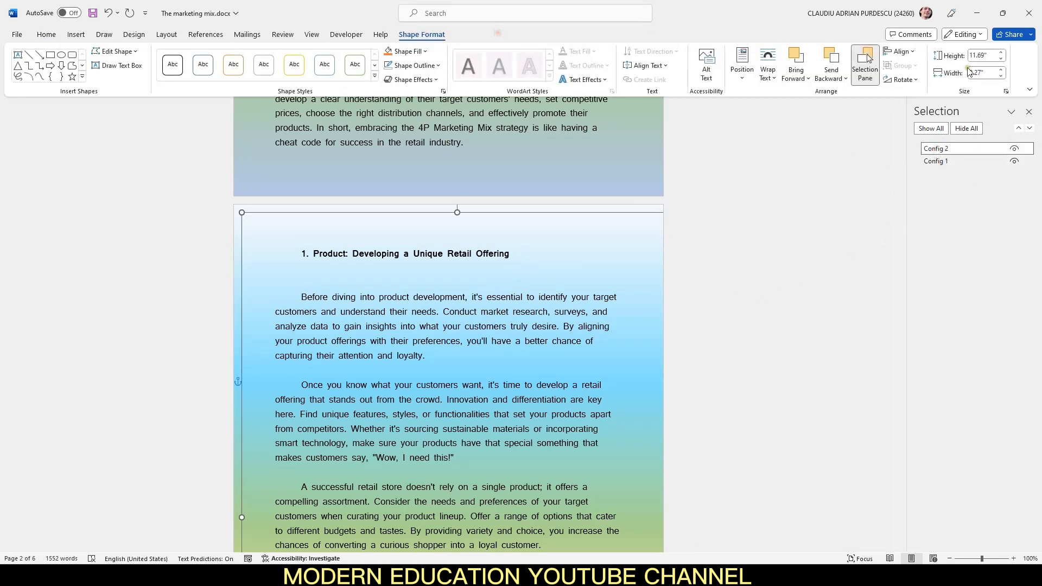
left_click(901, 51)
left_click(911, 76)
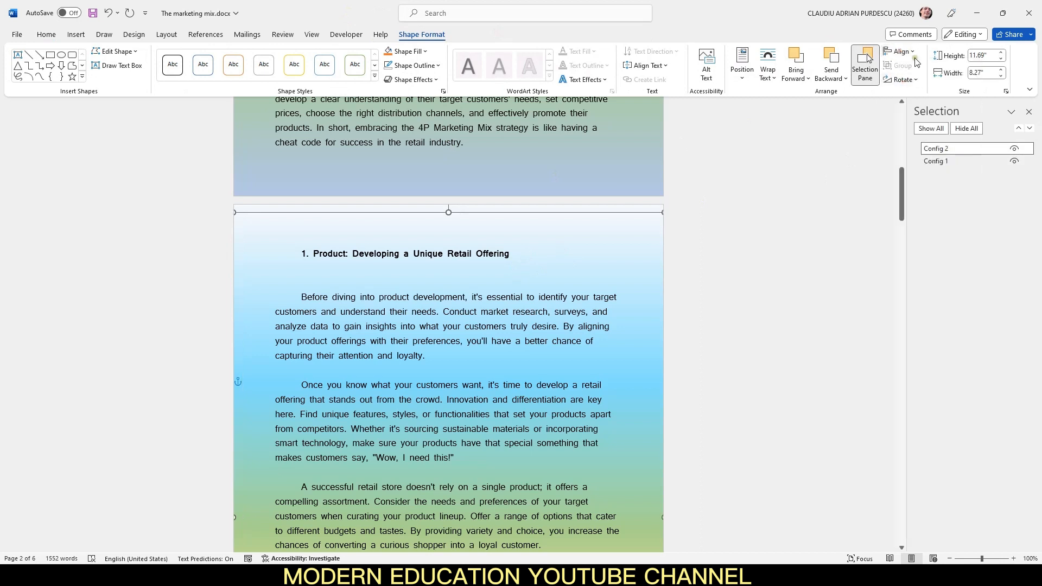
left_click(901, 51)
left_click(948, 134)
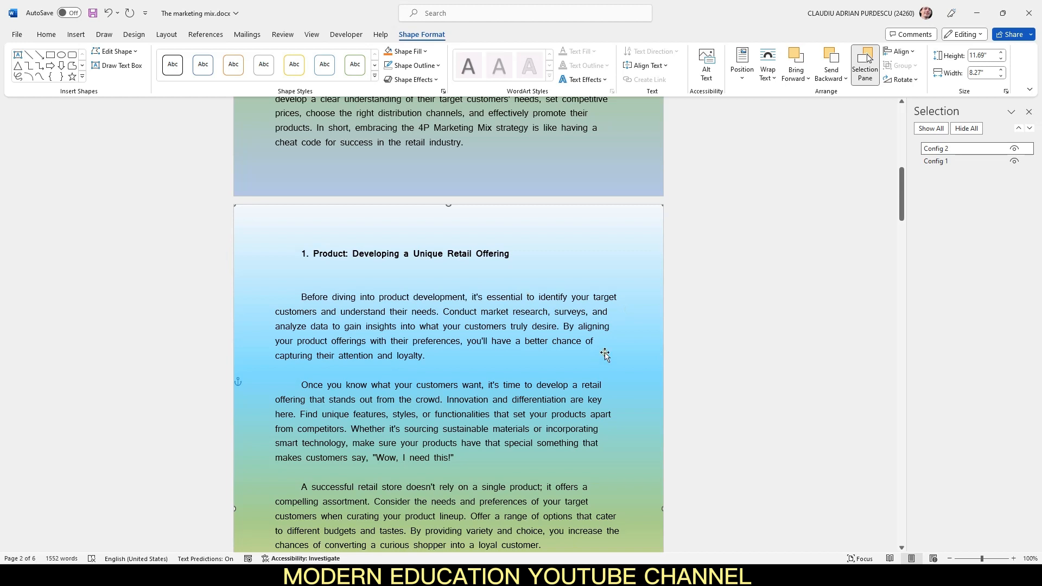
Change the first gradient stop of the Config 2 rectangle to a bright custom red, #FF3333.
right_click(624, 338)
left_click(673, 328)
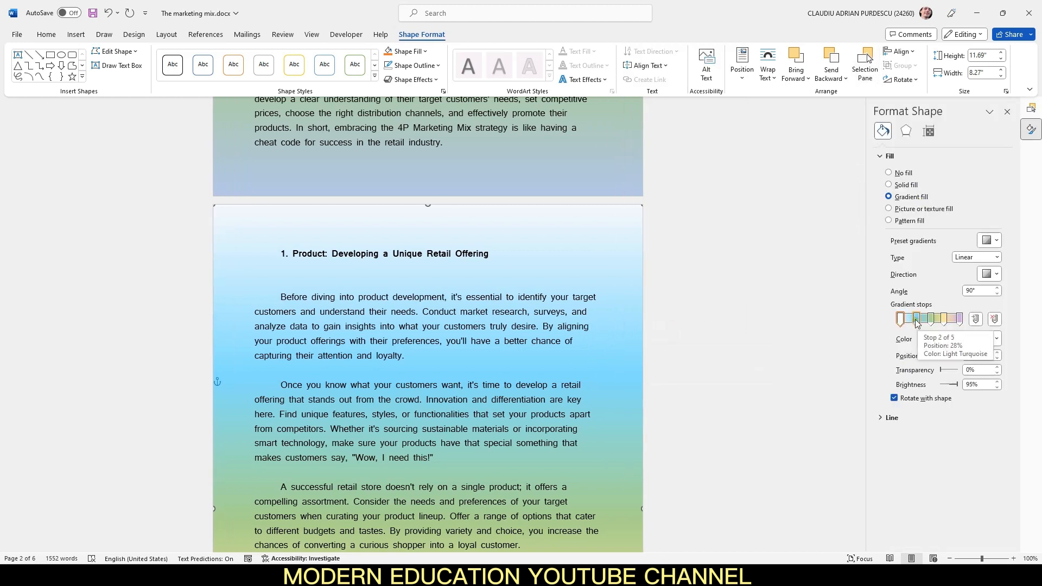
left_click(998, 338)
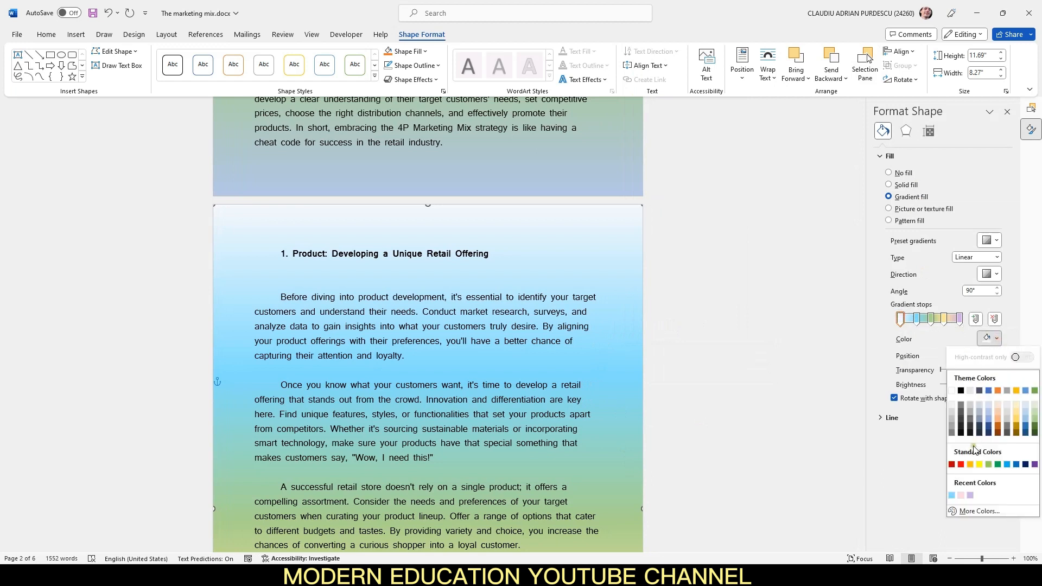
left_click(961, 464)
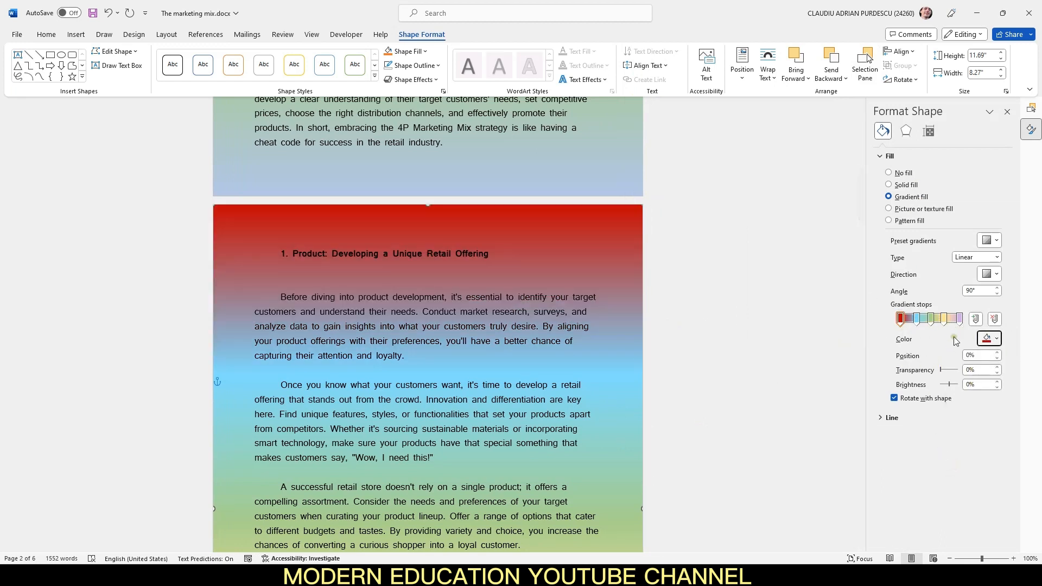
left_click(997, 339)
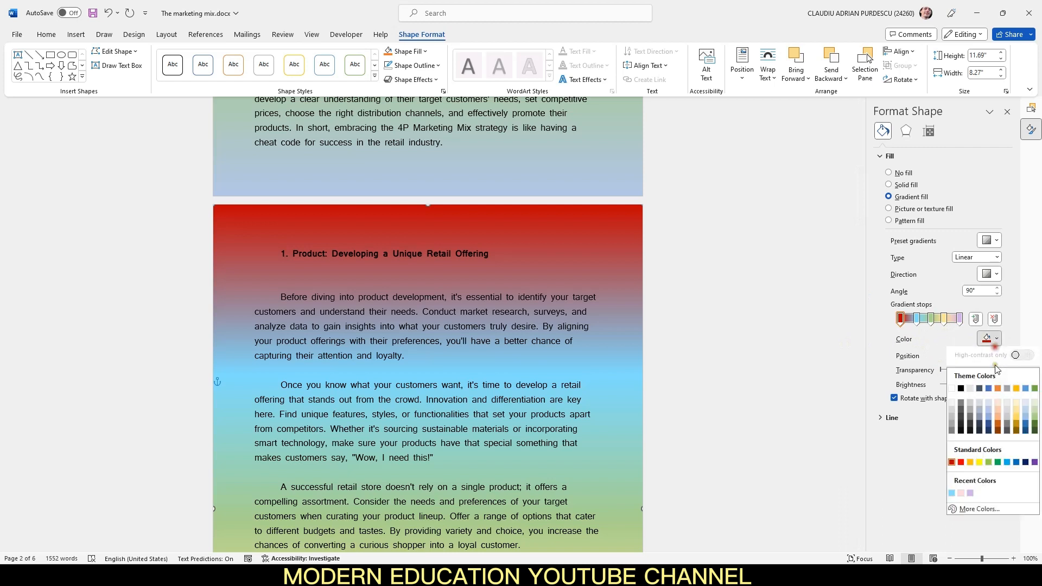
left_click(981, 514)
left_click(859, 264)
left_click(896, 209)
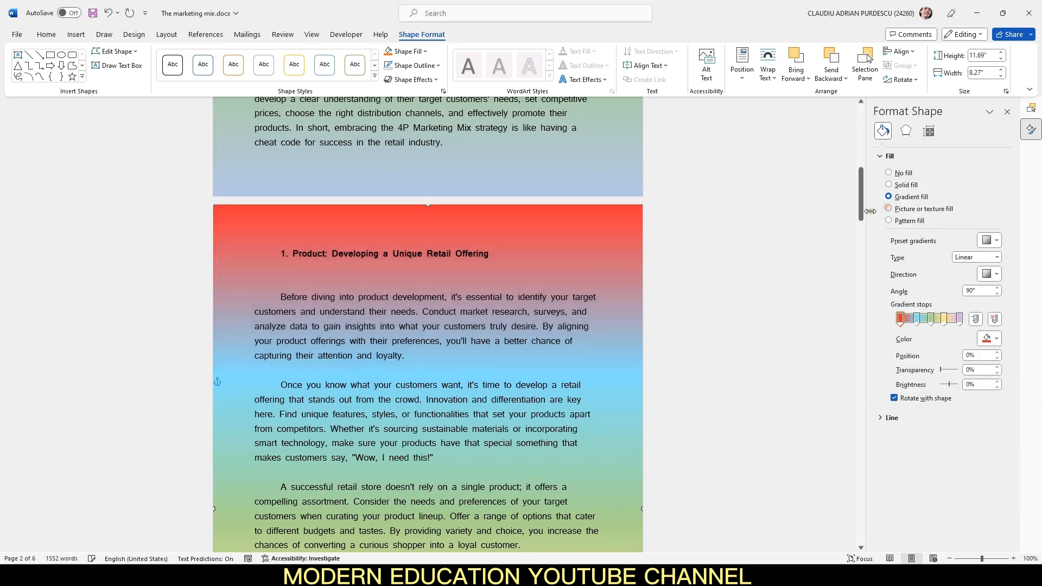
Remove Config 2's green gradient stop, move the yellow stop to about the middle, and shift the purple stop to 90%.
left_click(931, 320)
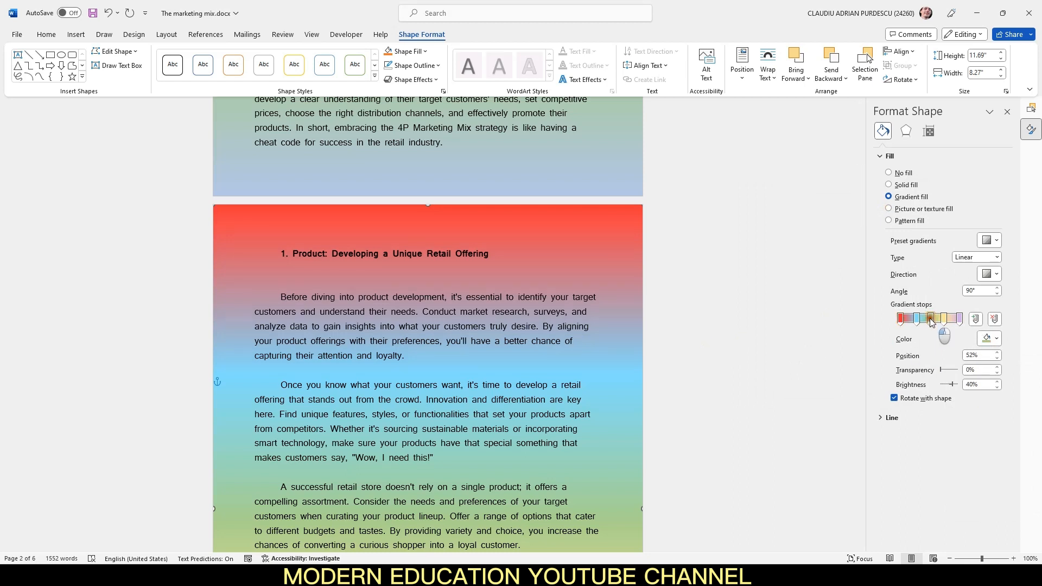
mouse_move(931, 320)
left_mouse_down()
mouse_move(945, 320)
mouse_move(934, 321)
left_mouse_up()
left_click(959, 319)
left_click_drag(959, 321, 954, 321)
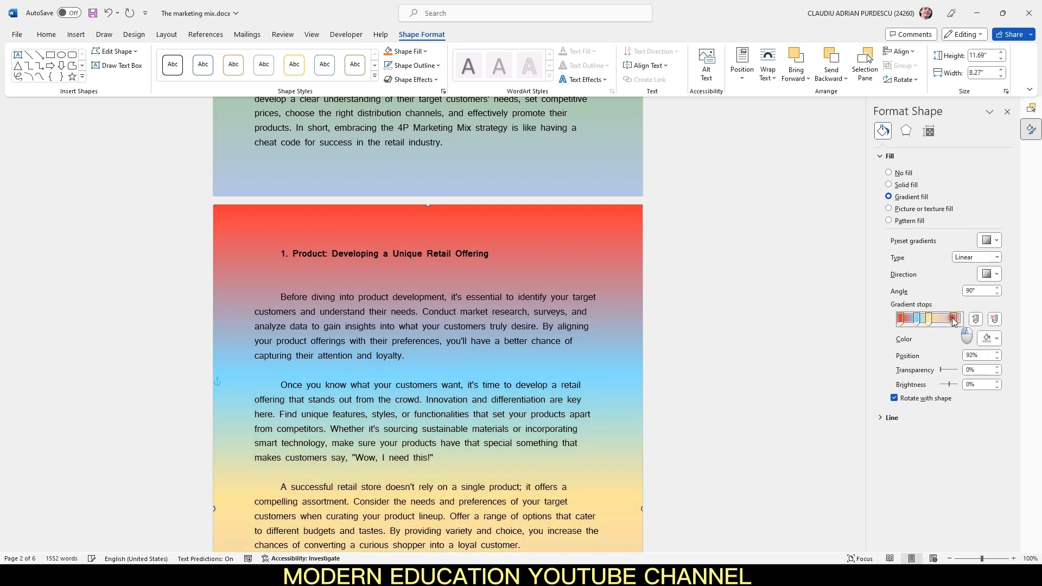
scroll(673, 374, "down", 5)
scroll(672, 326, "up", 4)
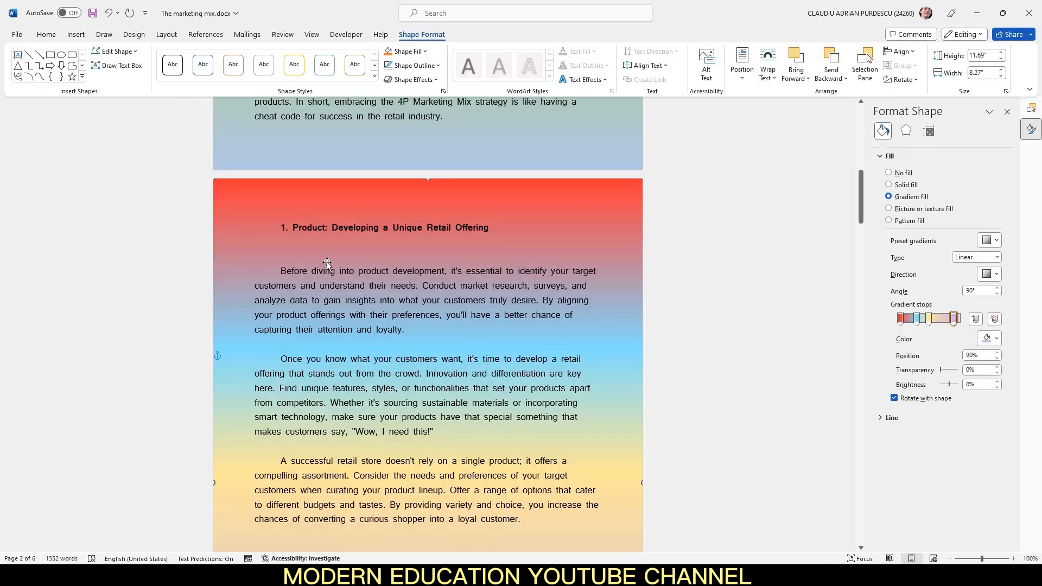
scroll(353, 304, "down", 3)
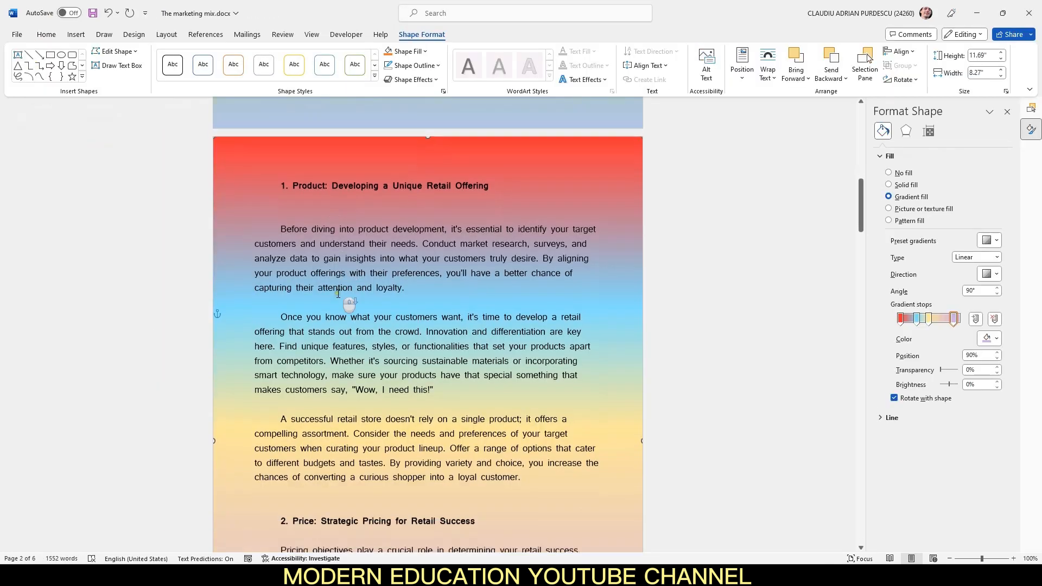
scroll(405, 359, "up", 4)
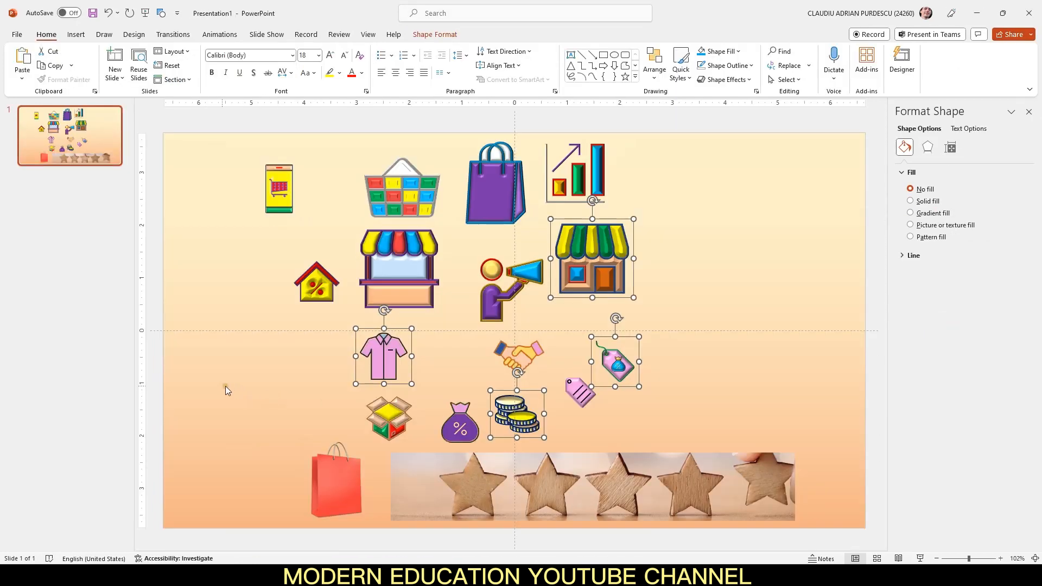
Copy the open box and percent money bag icons from the PowerPoint slide and paste them into page 2 of the Word document.
left_click(279, 179)
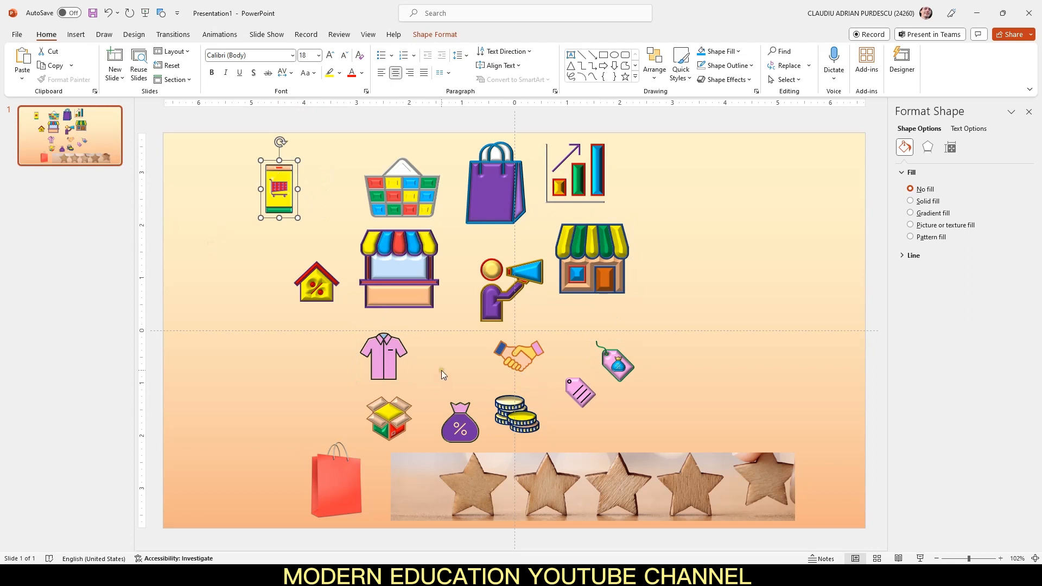
left_click(291, 423)
left_click(368, 413)
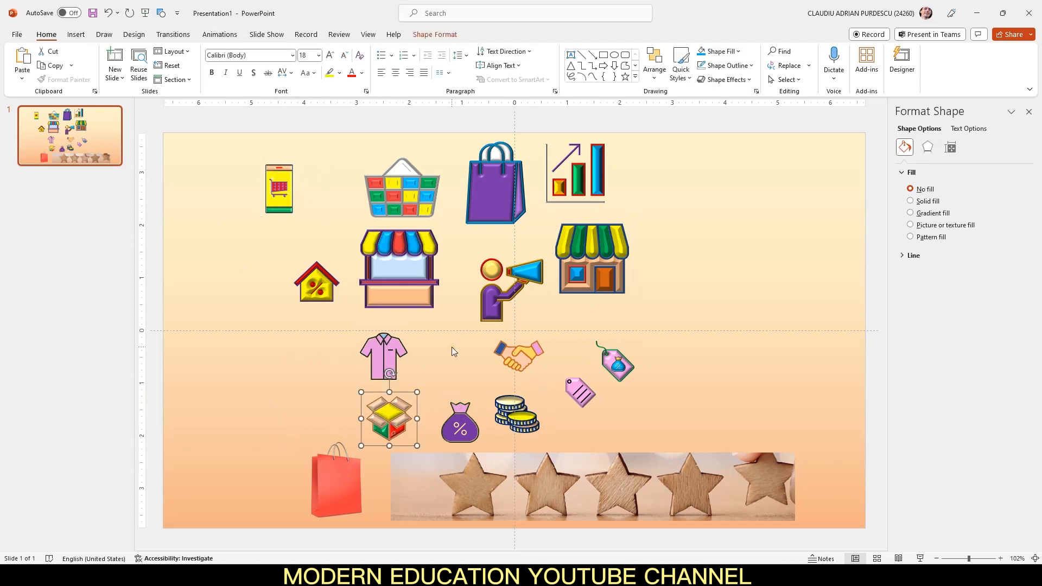
left_click(459, 429, "shift")
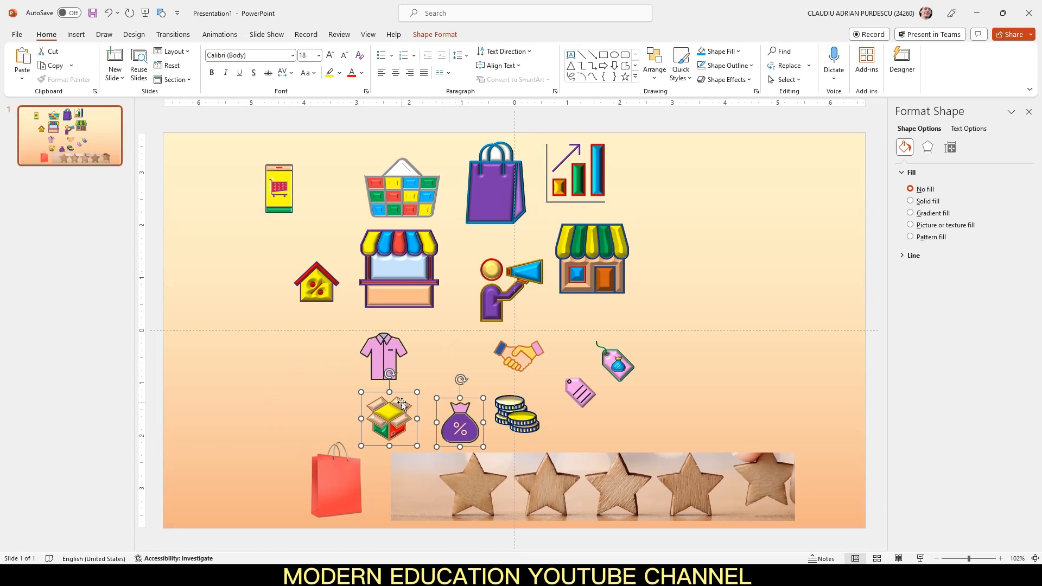
left_click(524, 576)
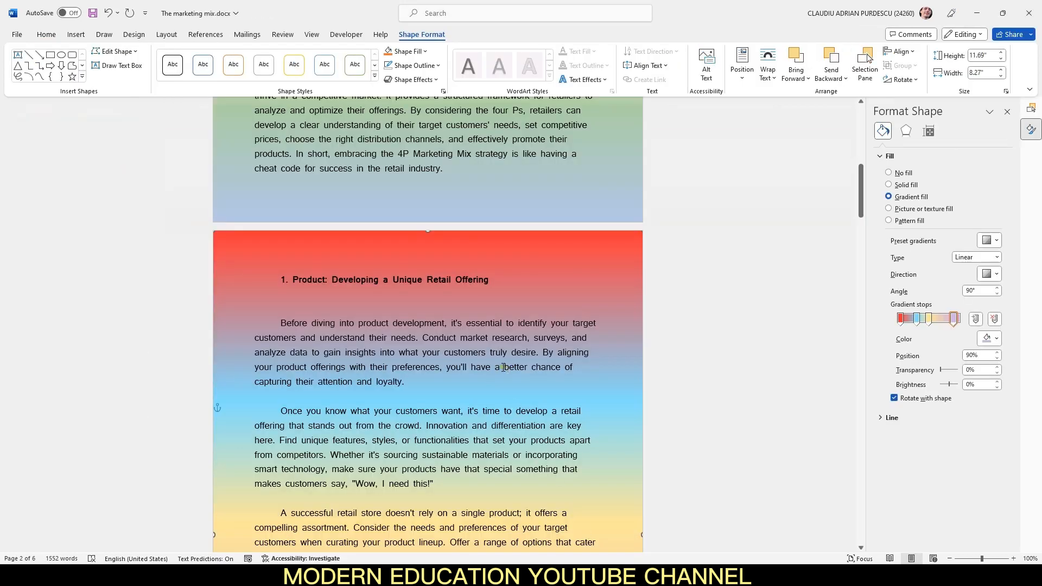
key("ctrl+v")
Move the pasted icons onto page 2 and place the open box beside the heading "1. Product: Developing a Unique Retail Offering".
left_click_drag(330, 249, 476, 428)
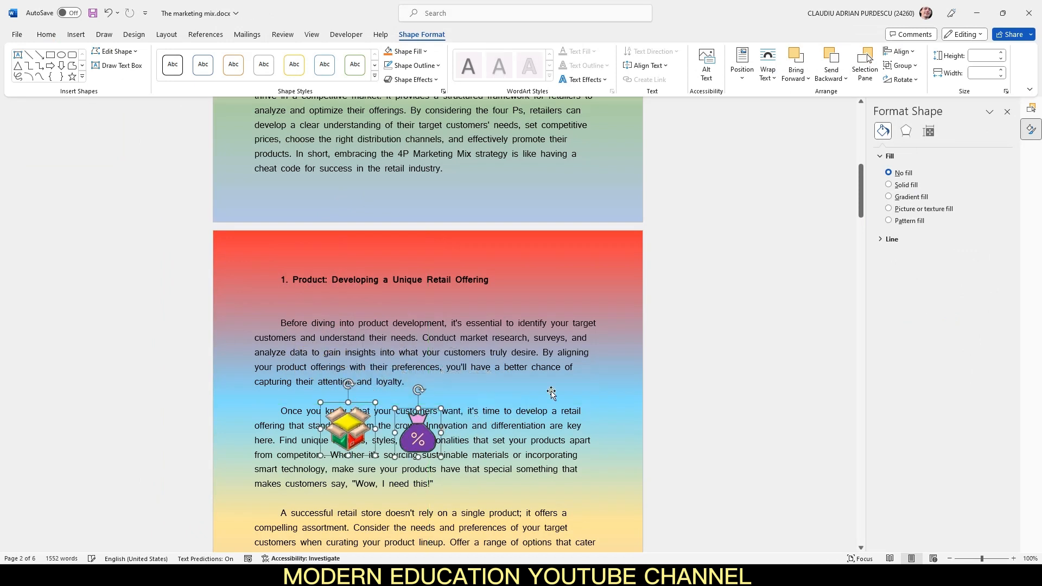
left_click(331, 435)
left_click_drag(363, 406, 568, 258)
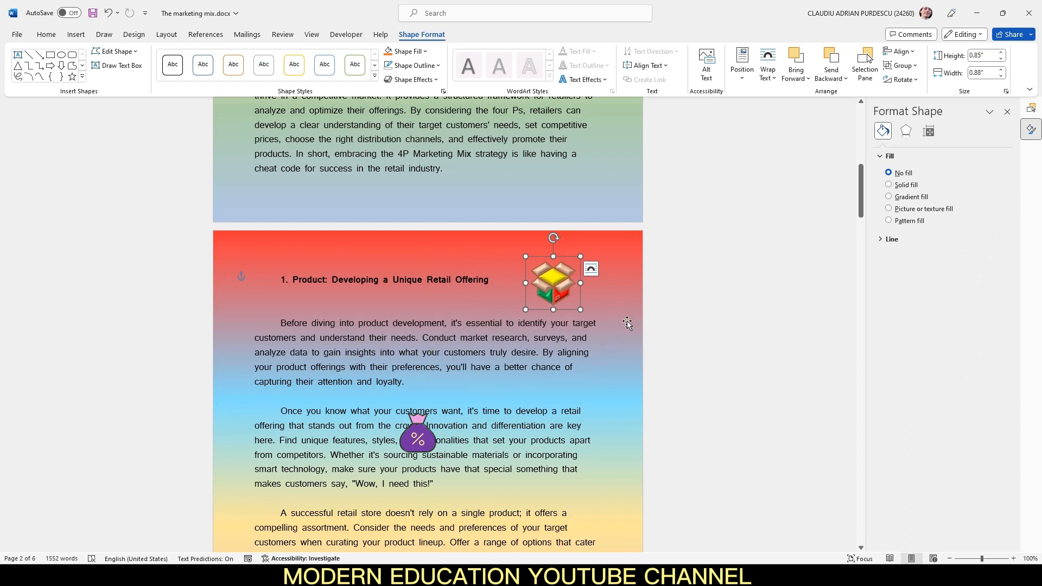
Lighten the first gradient stop of the Config 2 rectangle from bright red to a pale pink custom color.
right_click(617, 299)
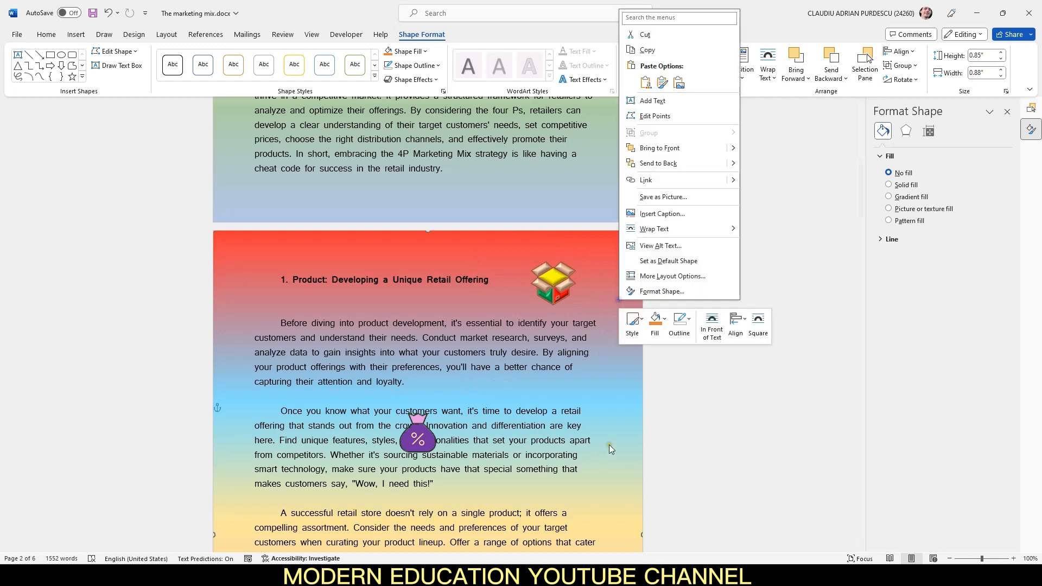
left_click(663, 292)
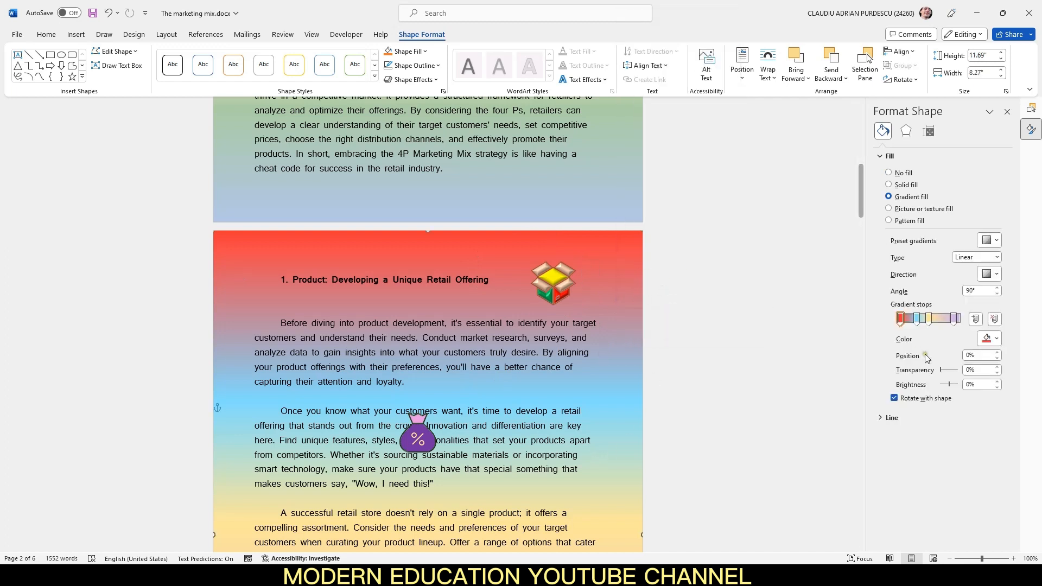
left_click(996, 338)
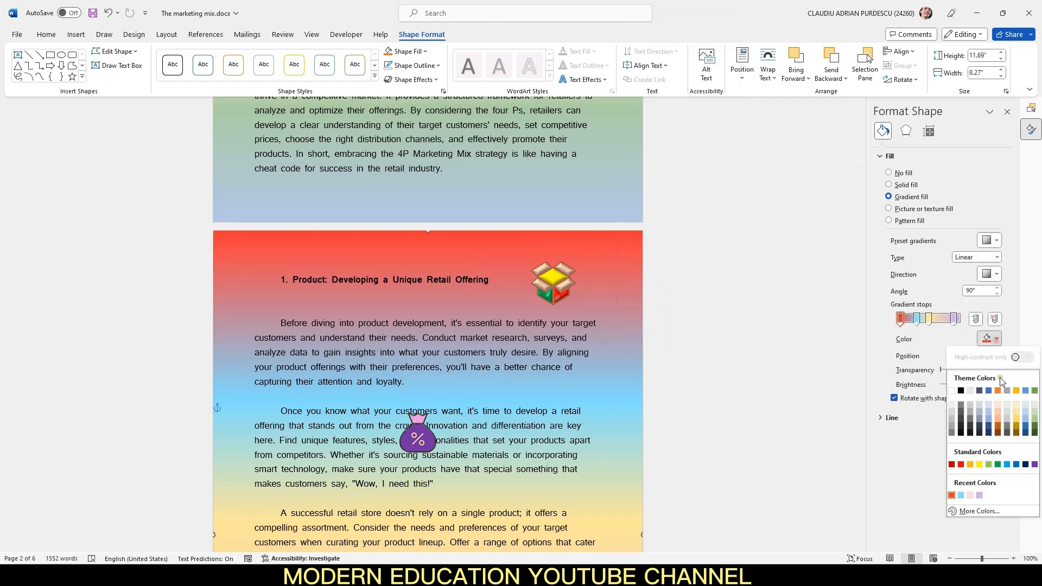
left_click(975, 512)
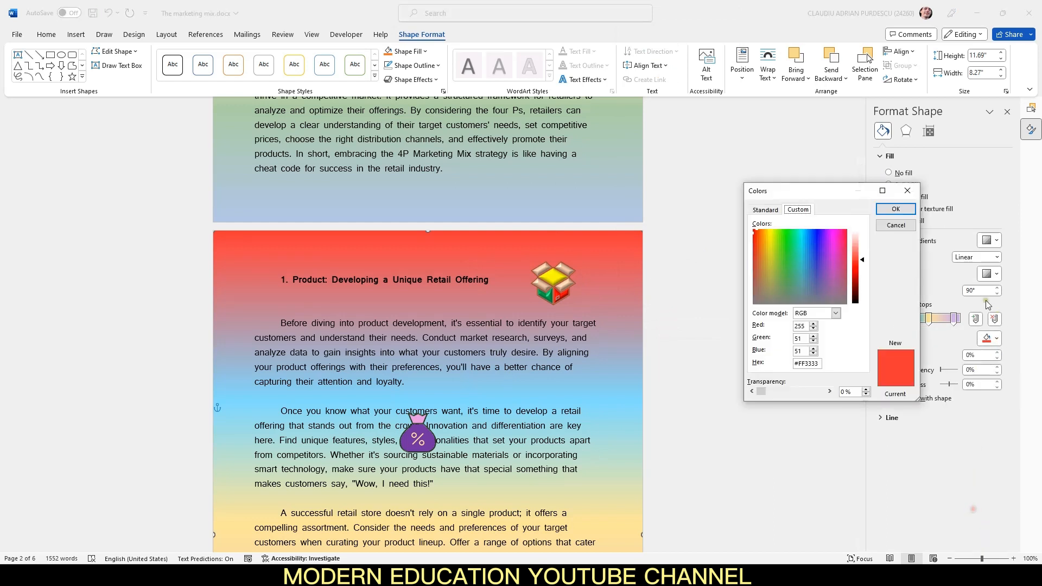
left_click(860, 242)
left_click(896, 209)
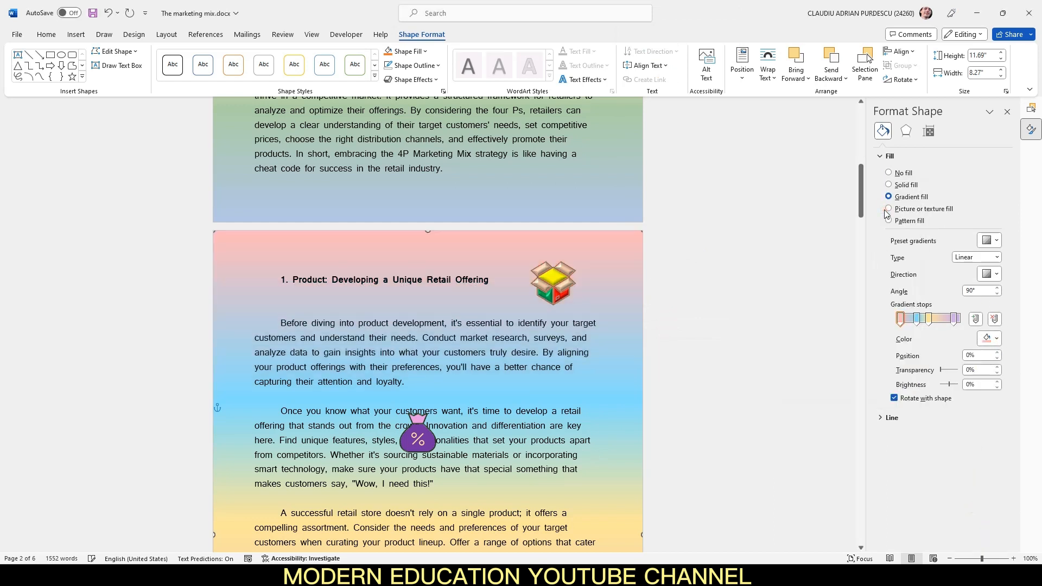
Place the money bag icon beside the heading "2. Price: Strategic Pricing for Retail Success".
left_click(419, 438)
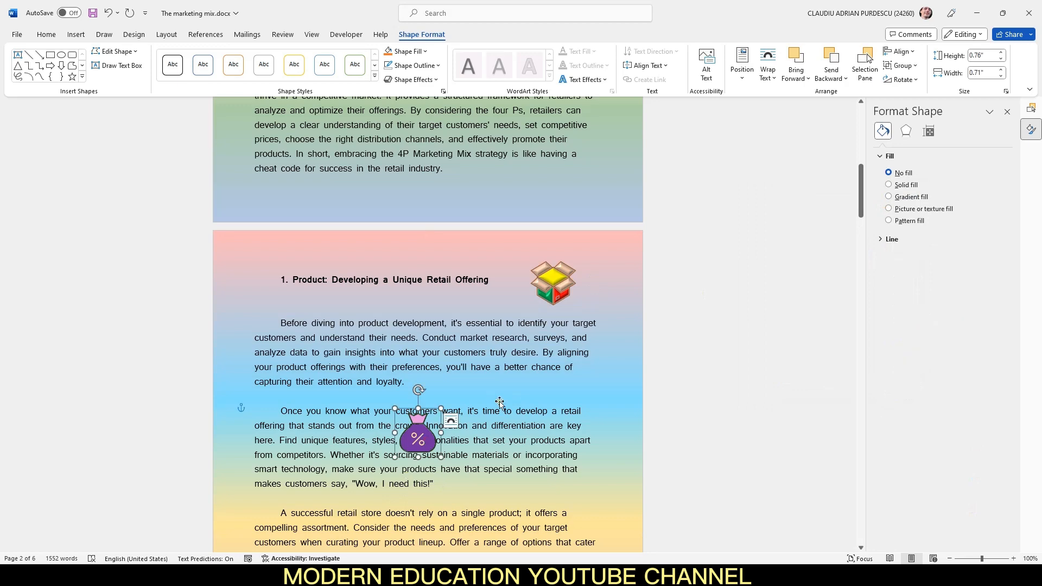
scroll(456, 341, "down", 3)
left_click_drag(428, 254, 552, 429)
Group the Config 2 rectangle with the open box and money bag icons.
left_click(608, 158)
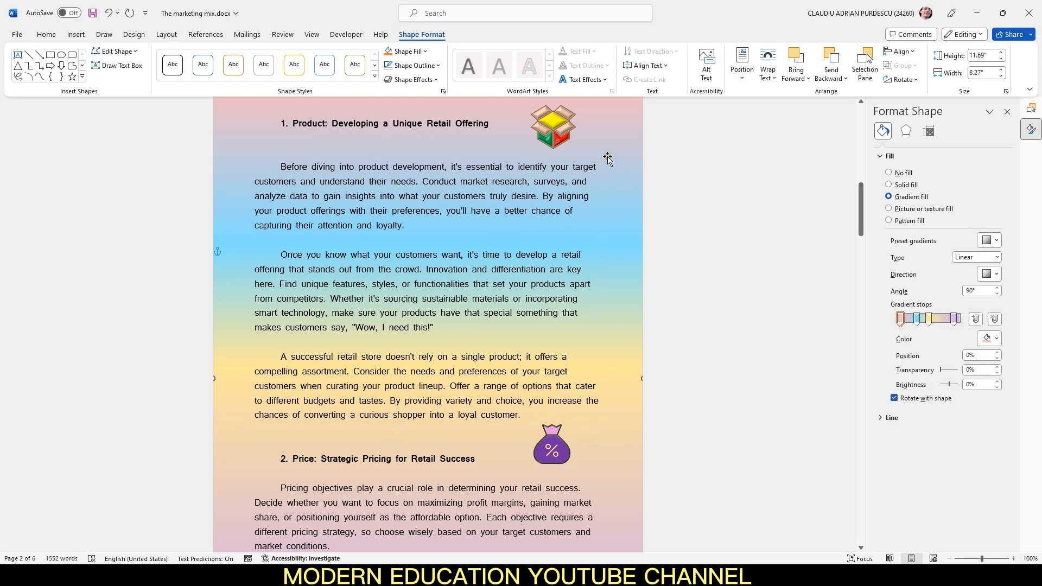
left_click(555, 119, "shift")
left_click(549, 459, "shift")
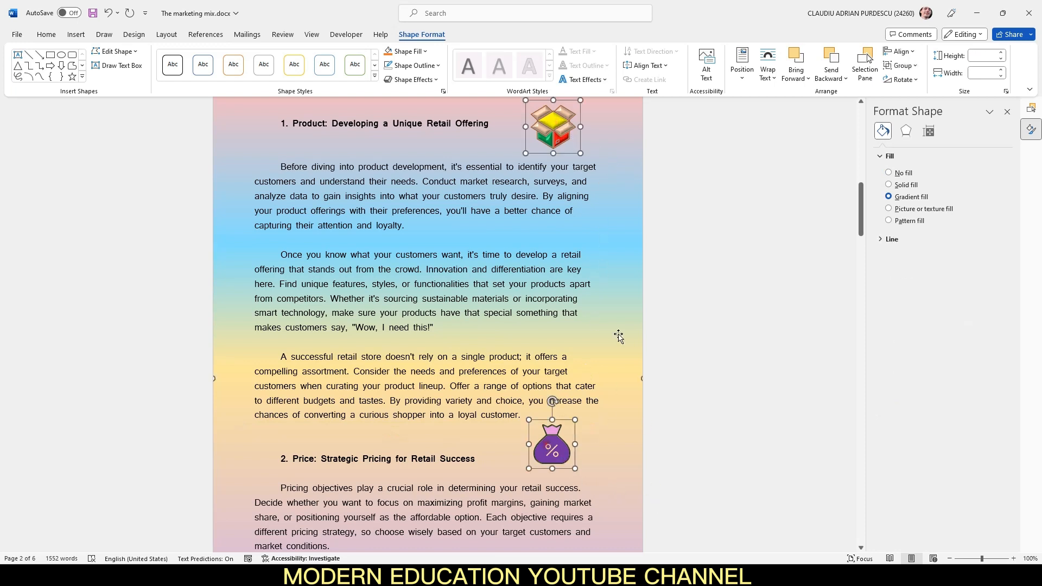
right_click(593, 235)
mouse_move(690, 339)
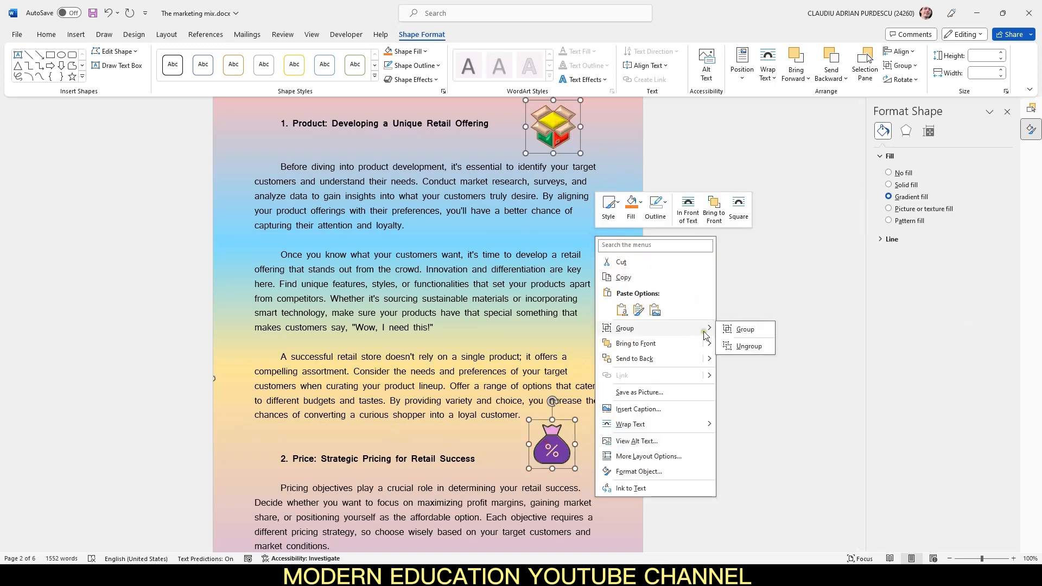
left_click(757, 332)
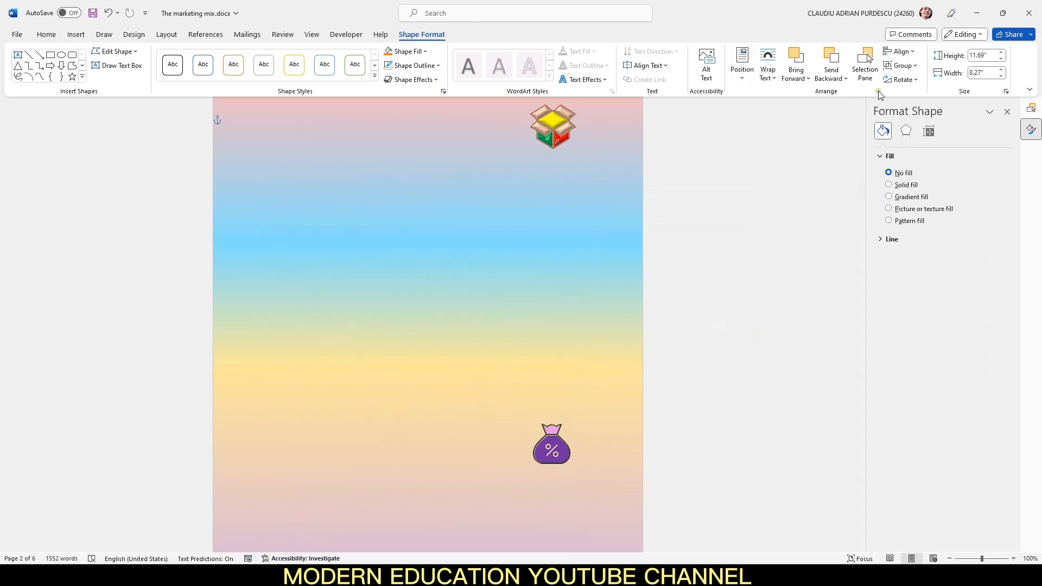
Rename the new page 2 group as "Config 2 all" and collapse its list of objects.
left_click(865, 64)
left_click(926, 149)
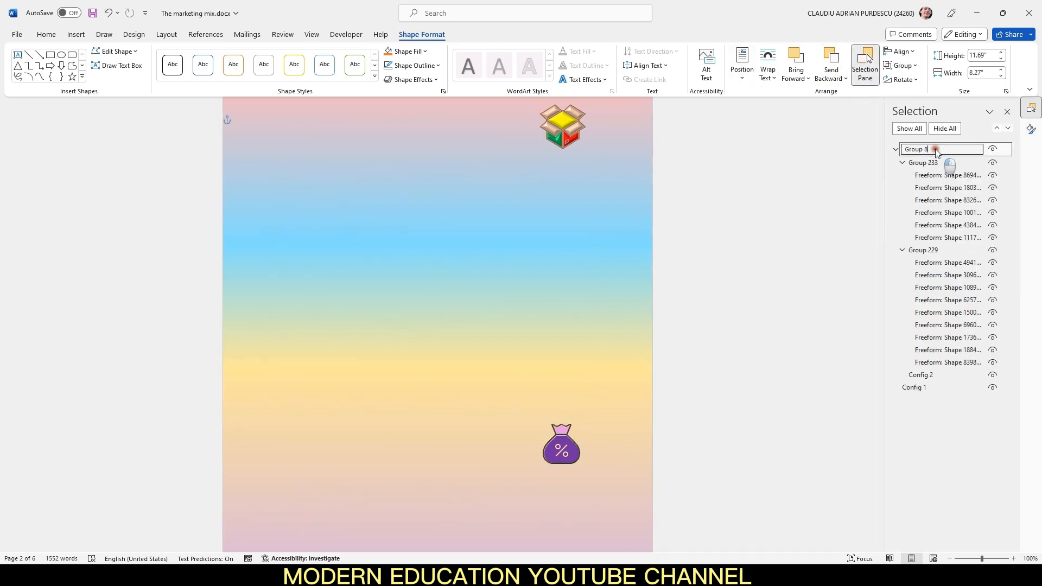
type("Config 2 all")
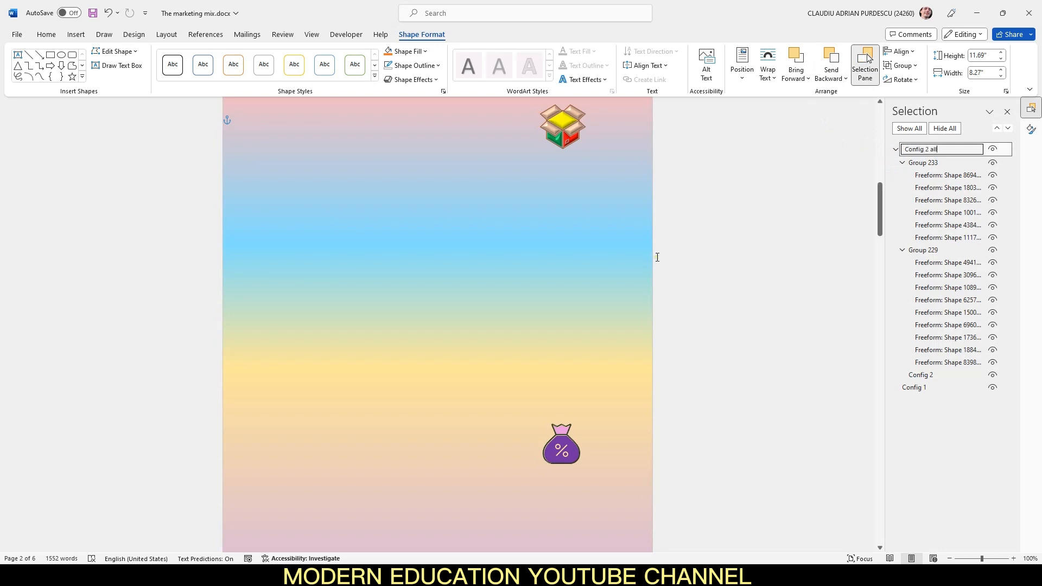
key("Return")
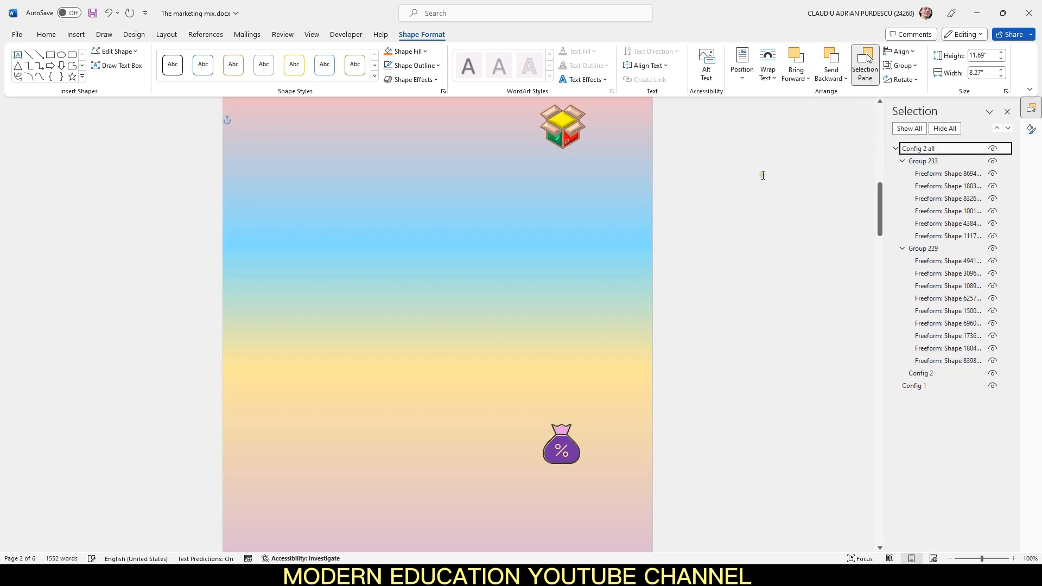
key("Left")
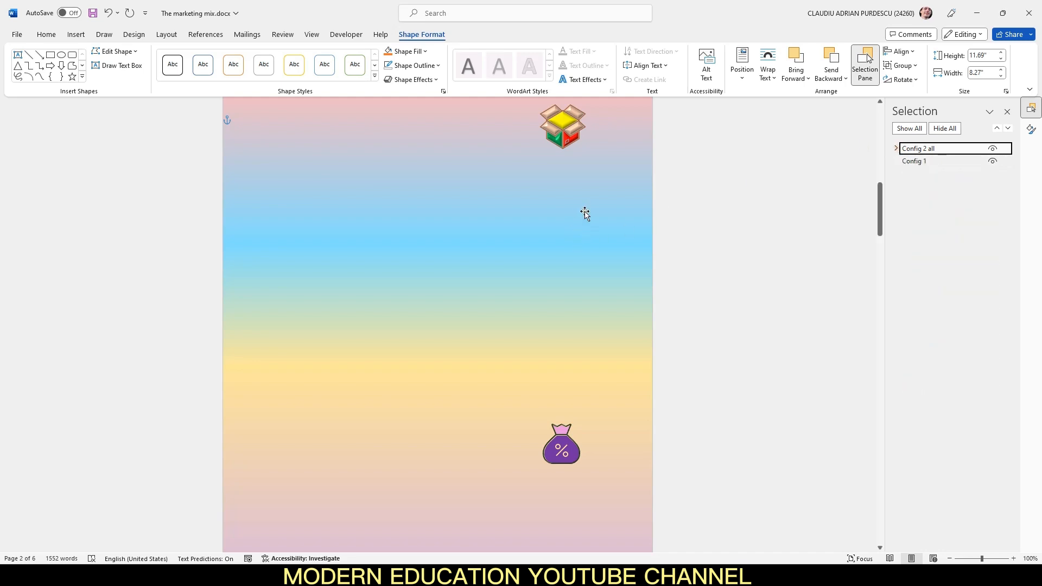
Send the "Config 2 all" group on page 2 behind the text.
right_click(552, 285)
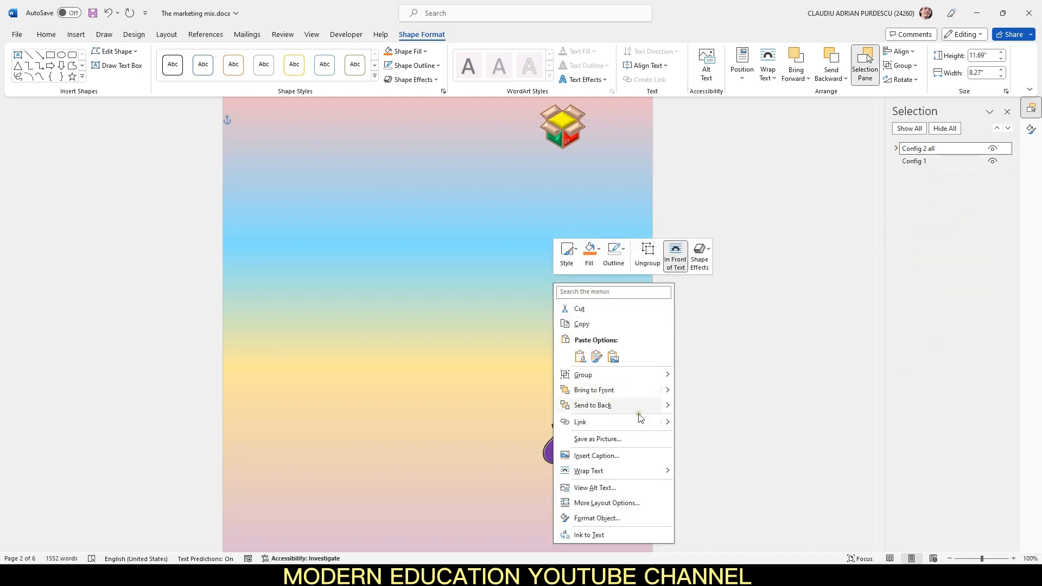
mouse_move(667, 407)
left_click(747, 437)
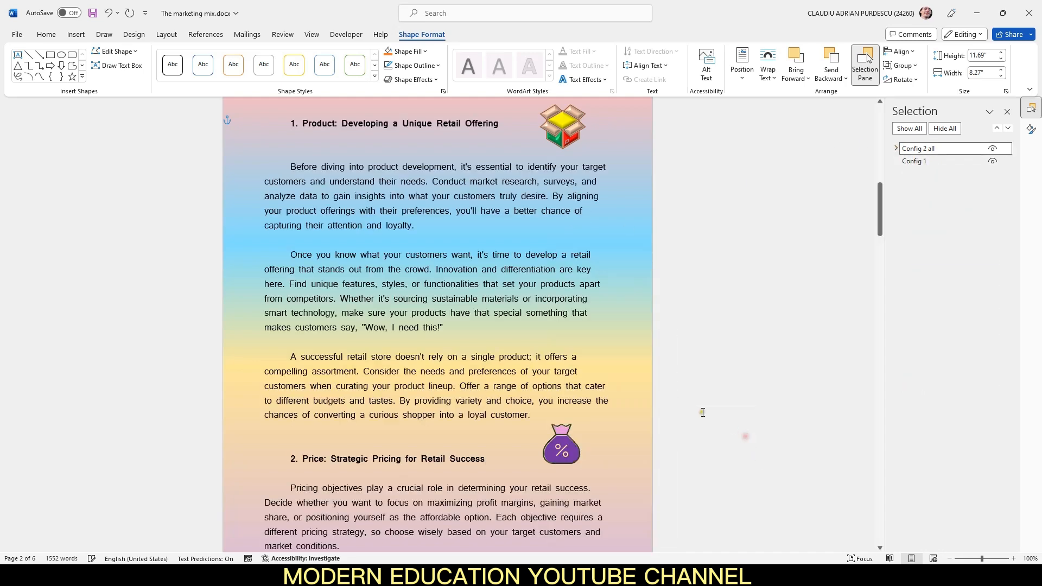
scroll(554, 346, "up", 3)
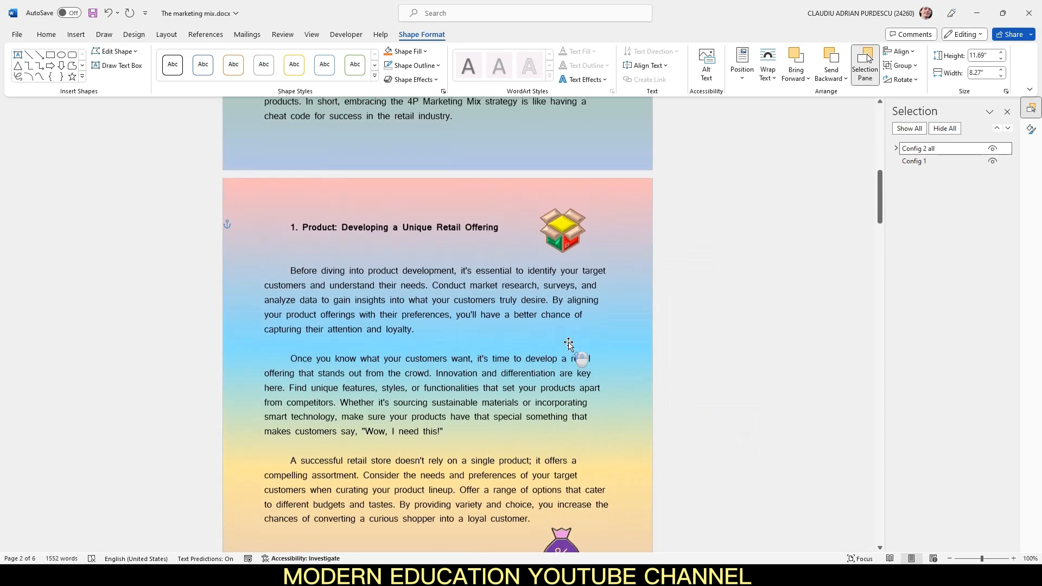
Hide the "Config 2 all" and "Config 1" backgrounds on page 2, and show both again to test the switching.
left_click(993, 150)
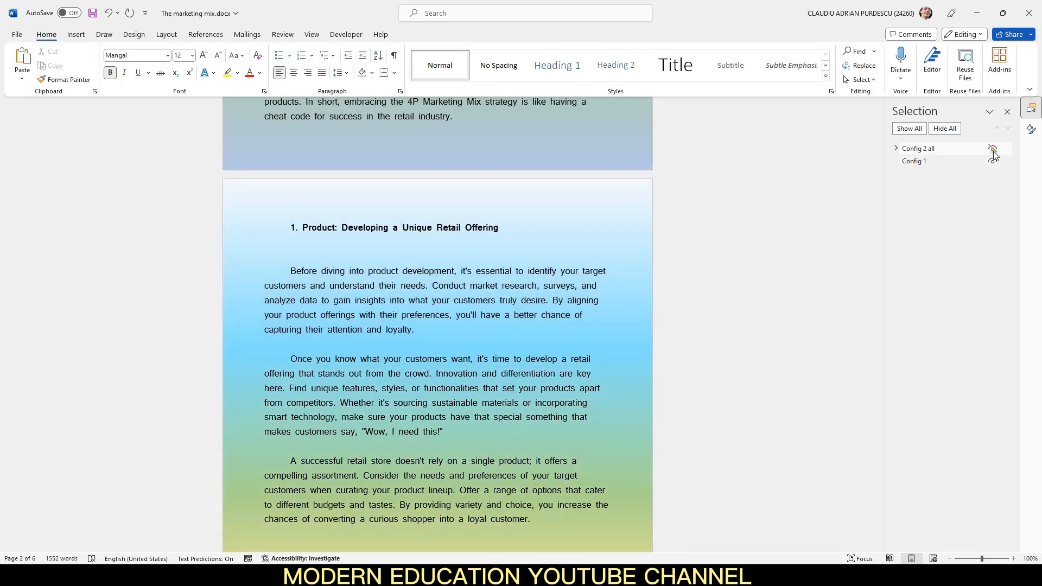
left_click(993, 162)
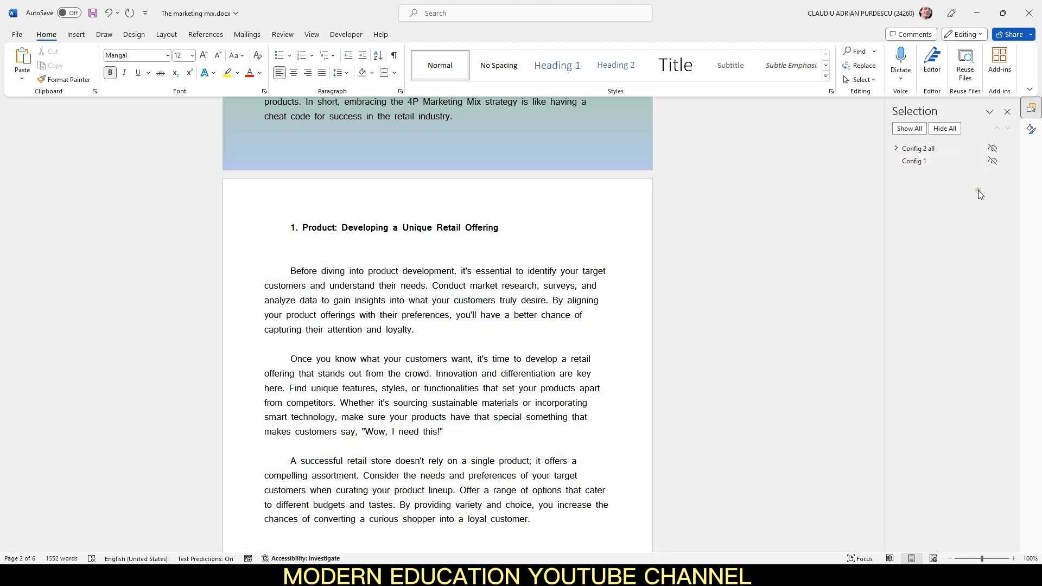
left_click(992, 161)
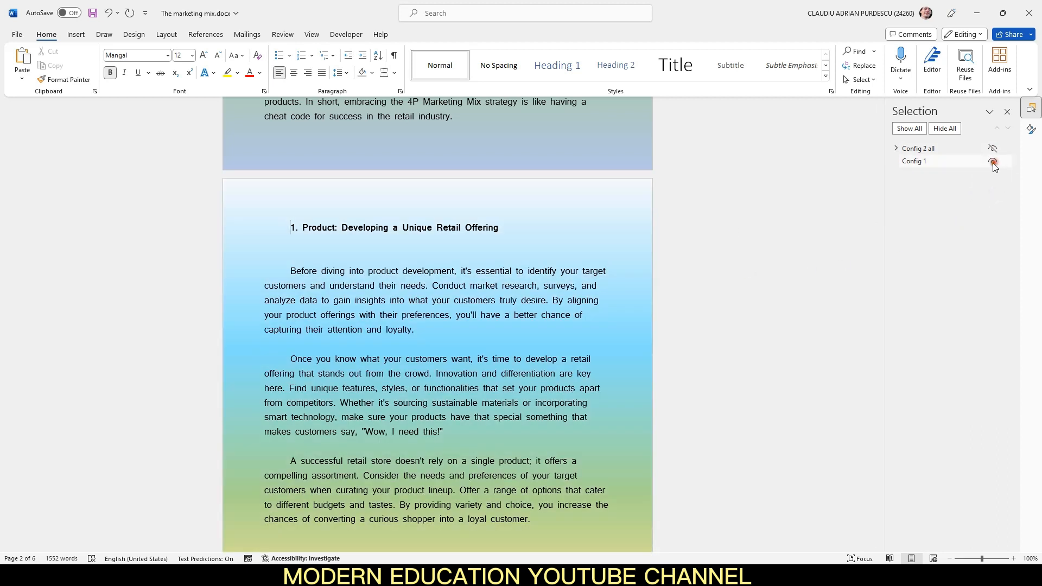
left_click(992, 150)
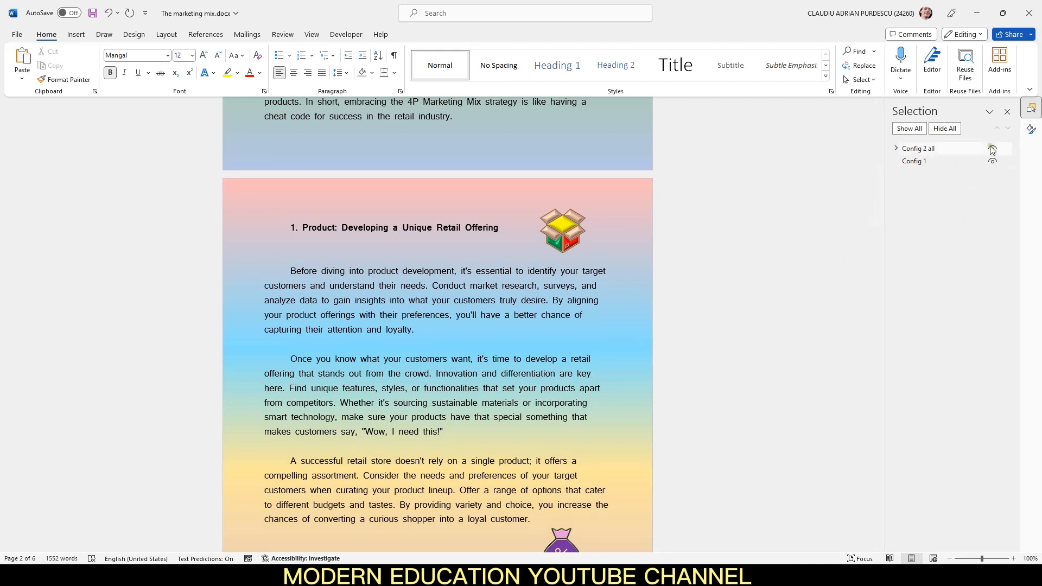
Collapse page 1's list of objects and hide its Config all, CONFIG 1 and CONFIG 2 backgrounds.
left_click_drag(880, 201, 880, 136)
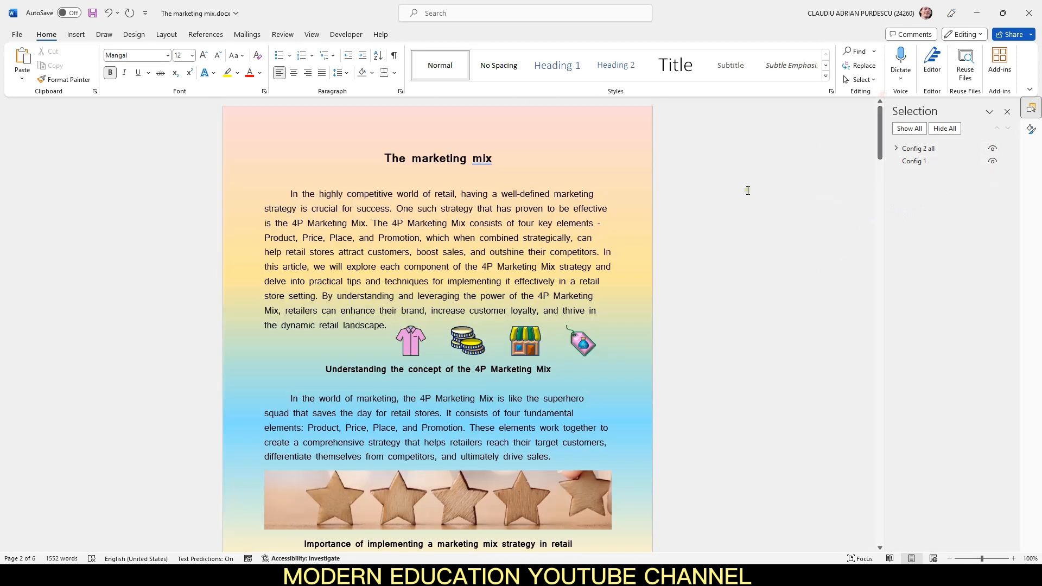
left_click(614, 252)
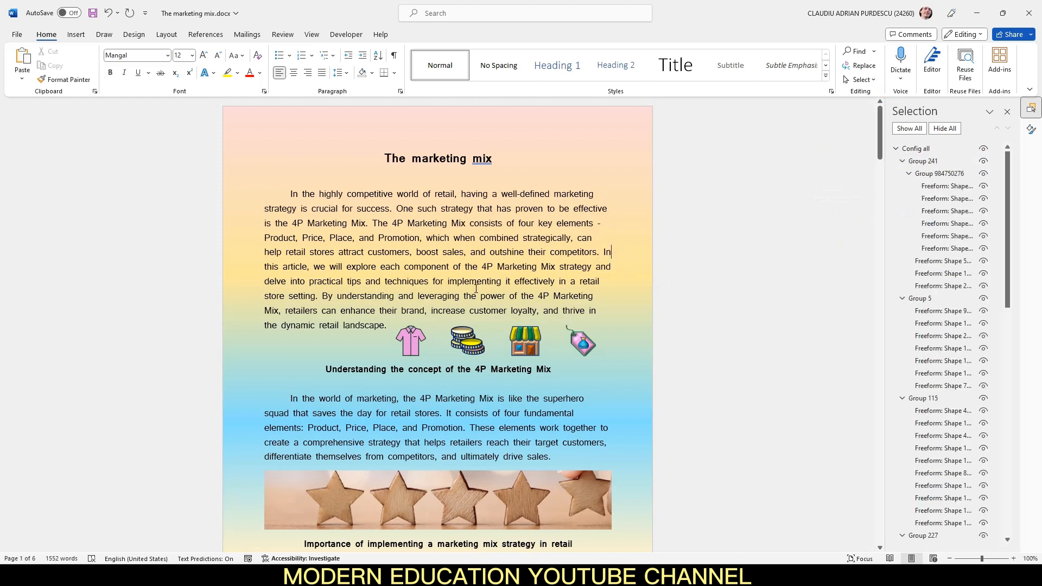
left_click(896, 148)
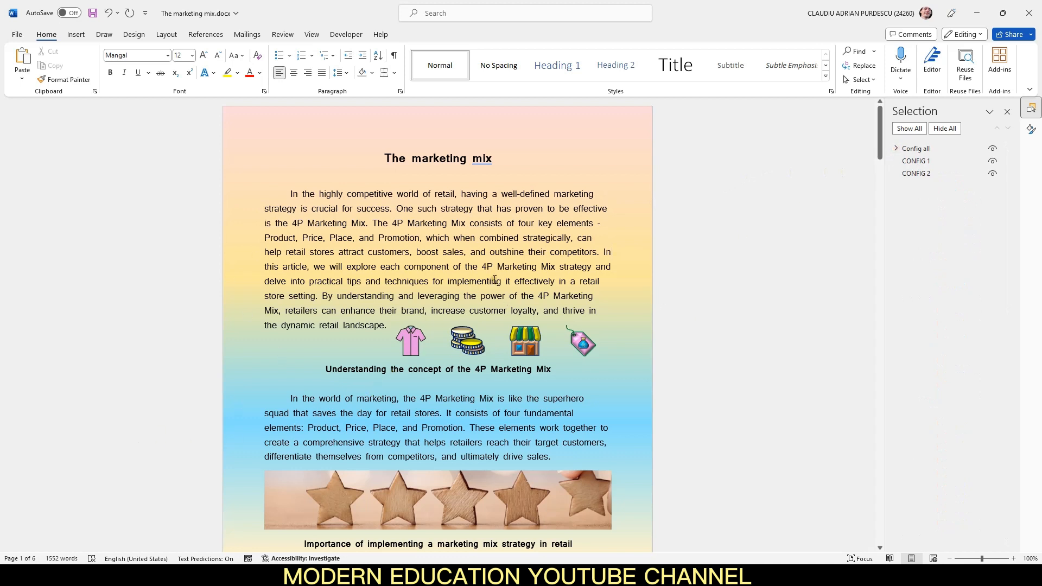
left_click(993, 148)
left_click(993, 160)
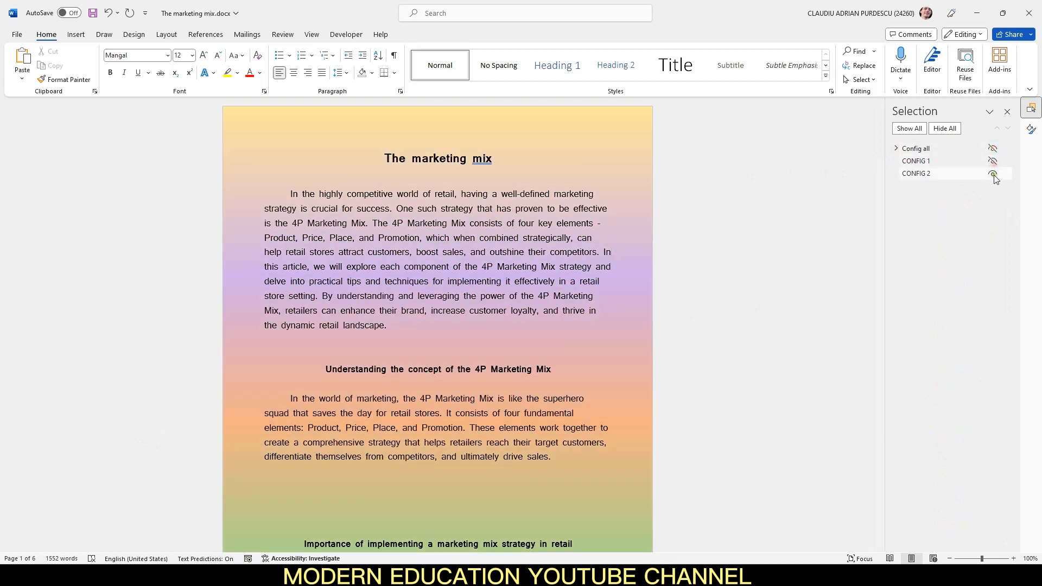
left_click(993, 174)
Collapse the "Config 2 all" list on page 2 and hide both that group and "Config 1".
scroll(877, 126, "down", 15)
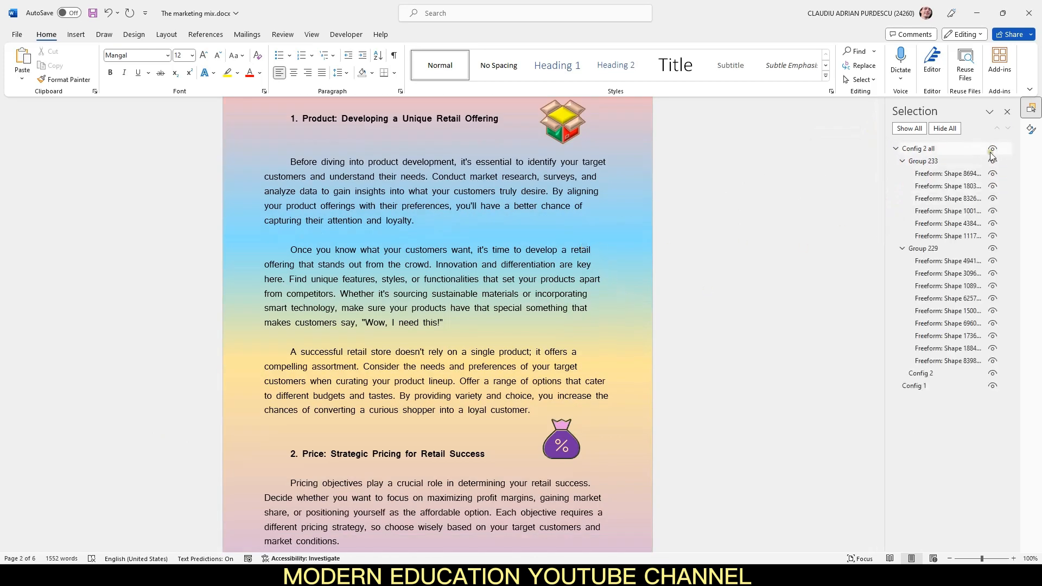
left_click(897, 148)
left_click(993, 148)
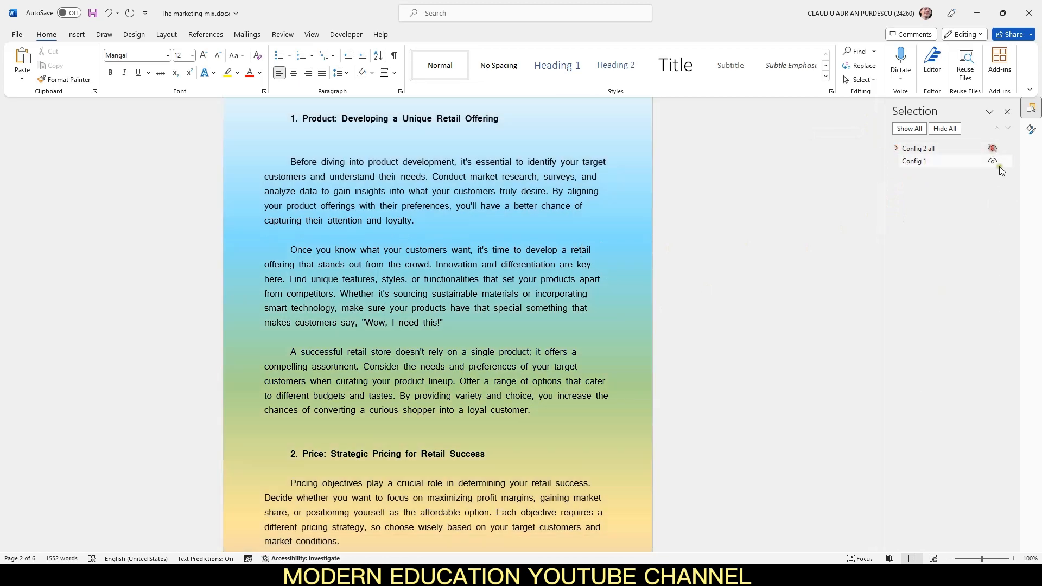
left_click(992, 161)
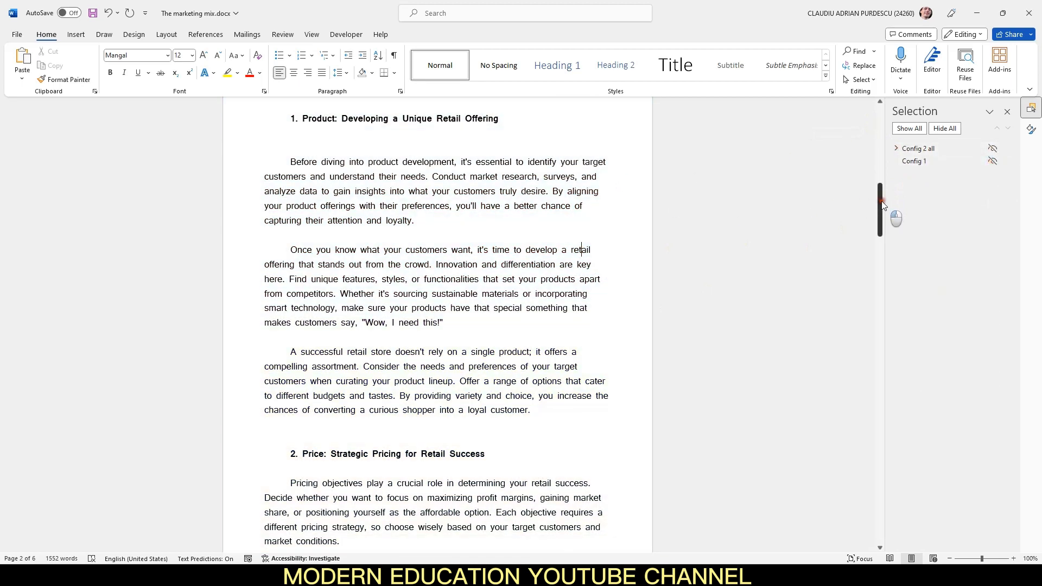
Hide the gradient background rectangles on pages 3, 4, 5 and 6.
left_click_drag(883, 205, 884, 288)
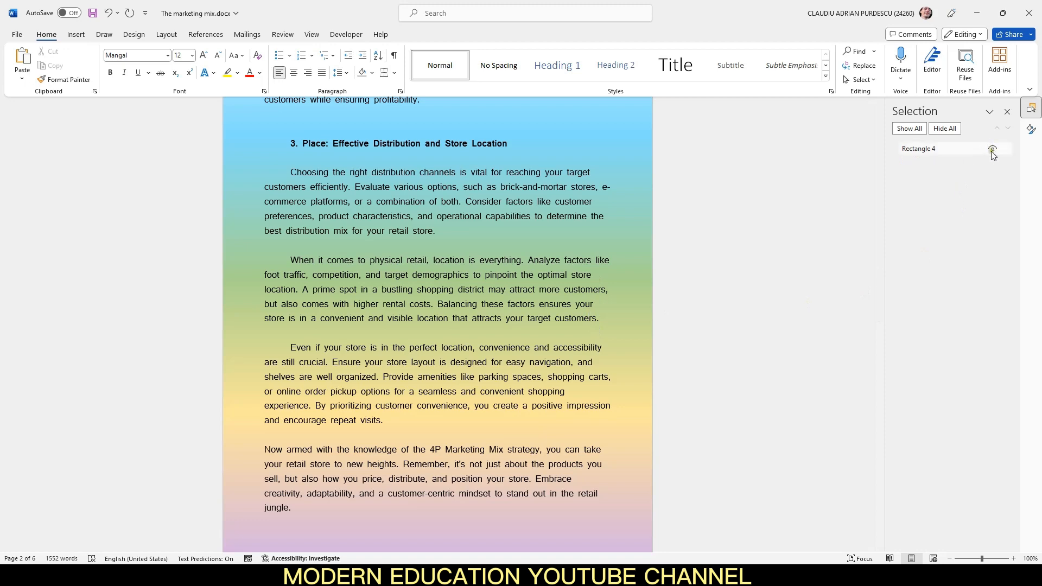
left_click(993, 148)
left_click_drag(880, 302, 883, 358)
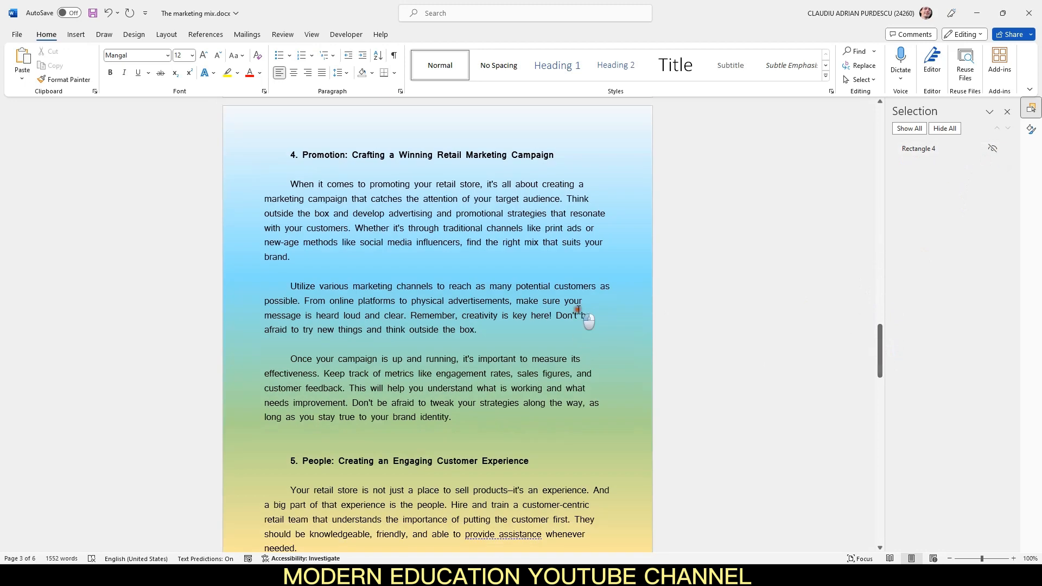
left_click(992, 148)
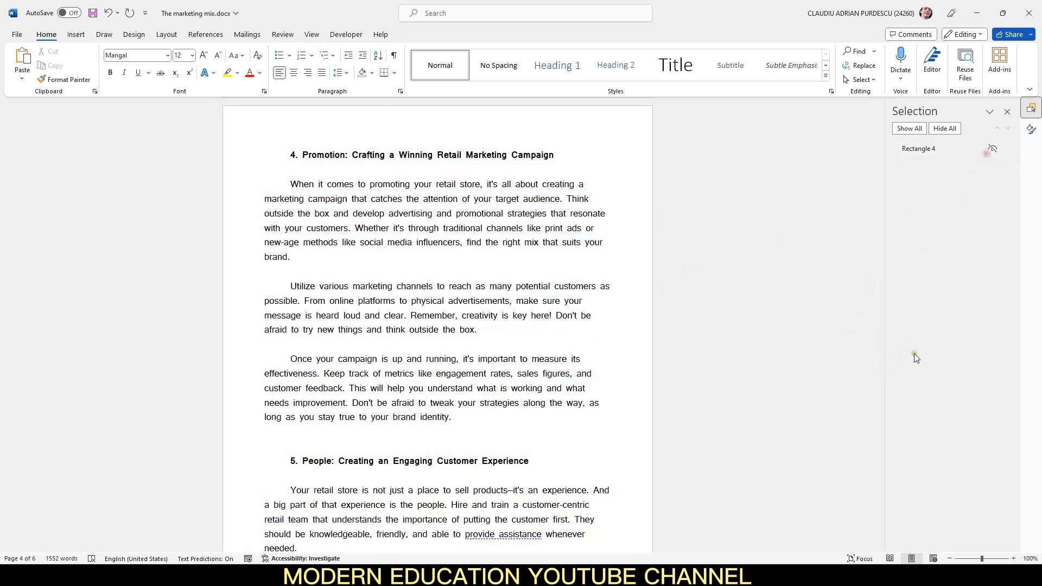
left_click_drag(882, 347, 877, 414)
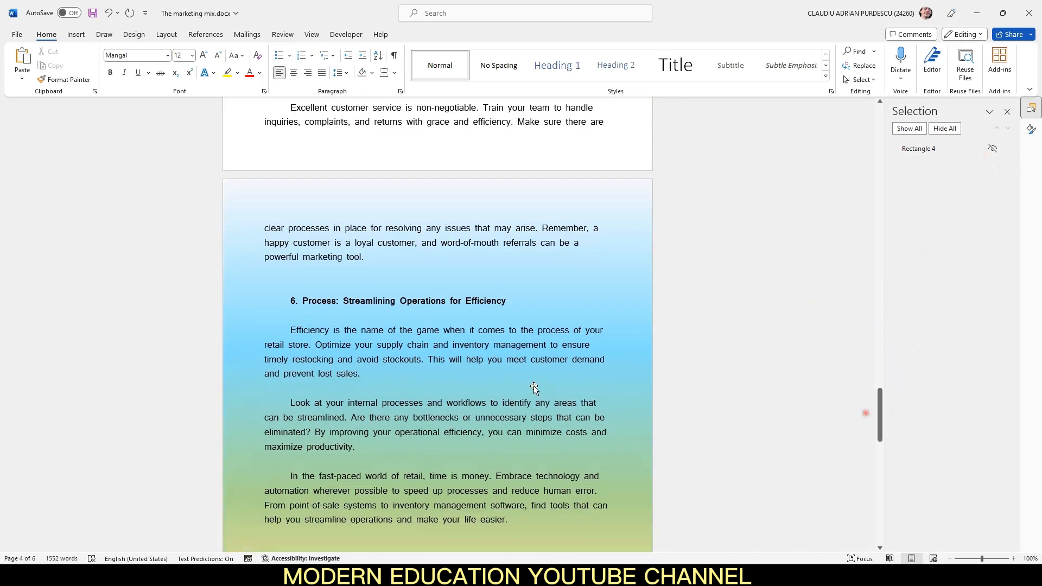
left_click(573, 362)
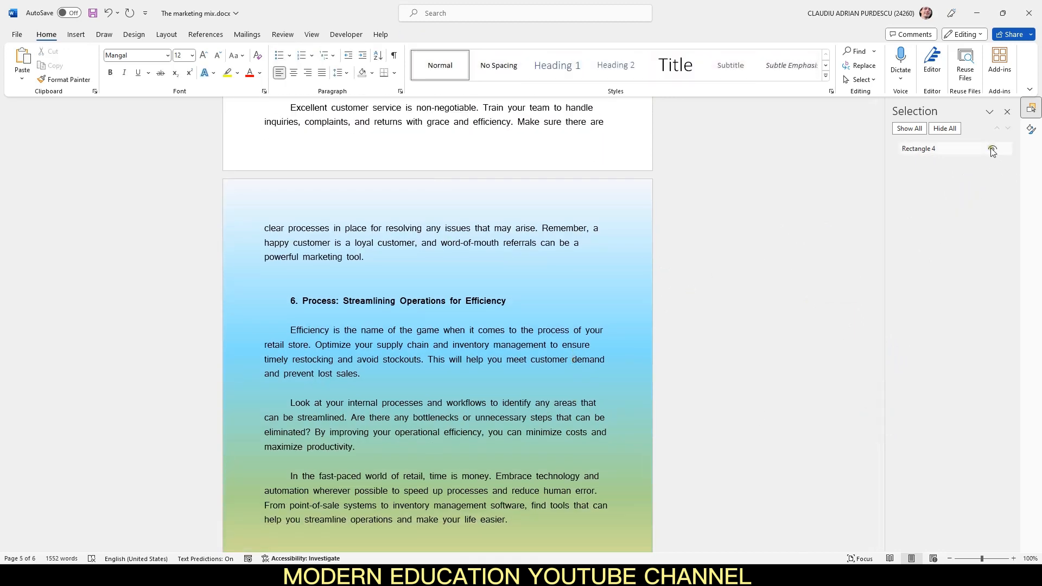
left_click(992, 149)
left_click_drag(881, 426, 884, 510)
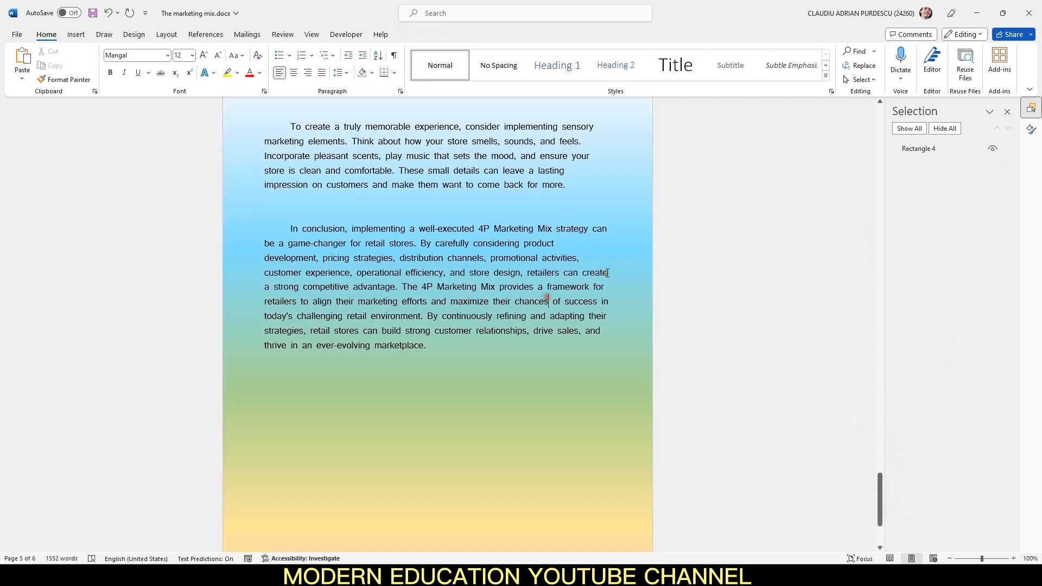
left_click(993, 148)
Check all pages of the document in the print preview and return to editing.
left_click(18, 34)
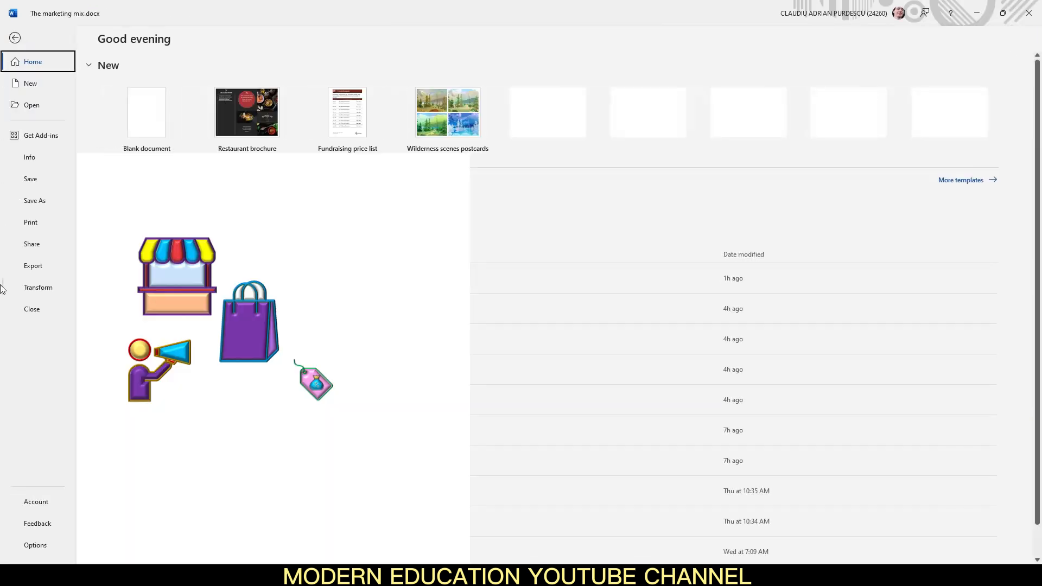
left_click(31, 223)
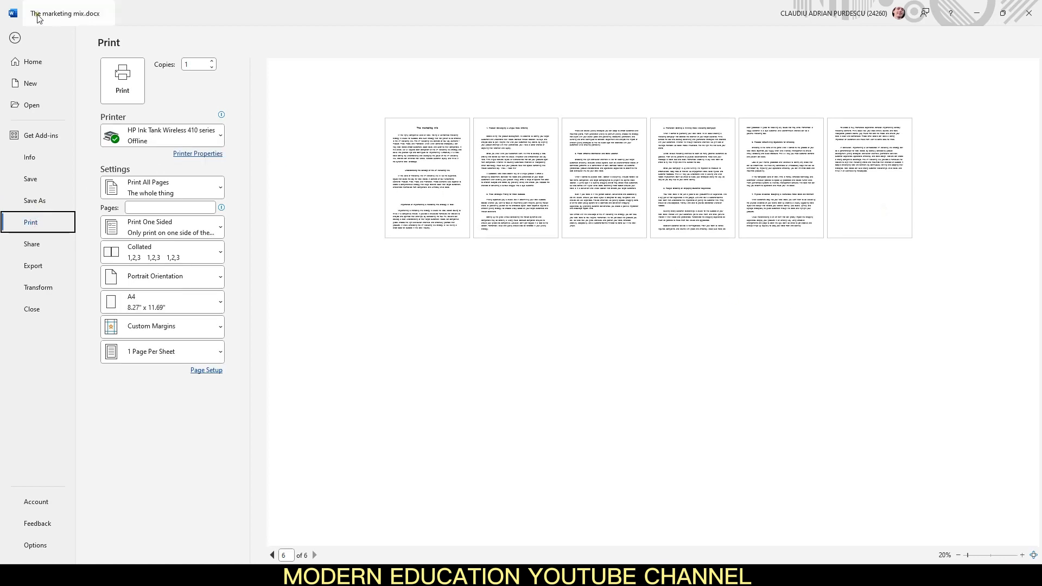
left_click(15, 37)
Export the document as a PDF named "The marketing mix blank.pdf", and look through the published file.
left_click(18, 36)
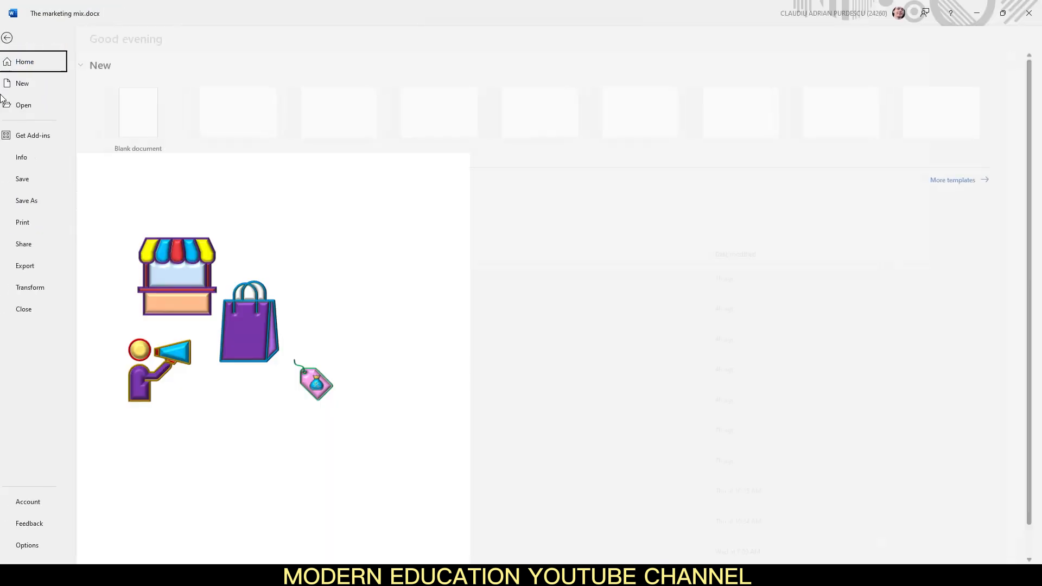
left_click(57, 266)
left_click(311, 147)
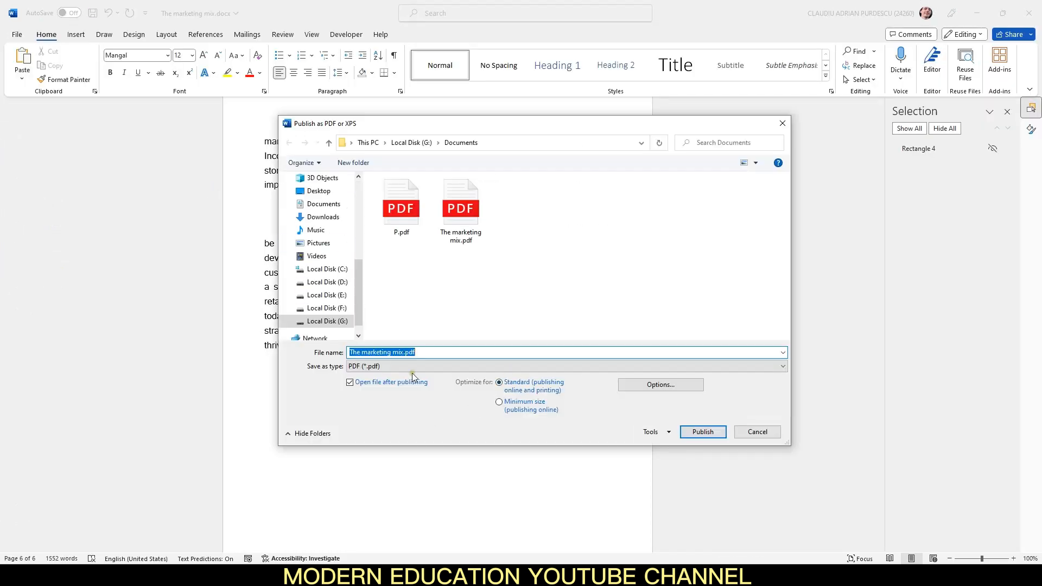
left_click(415, 353)
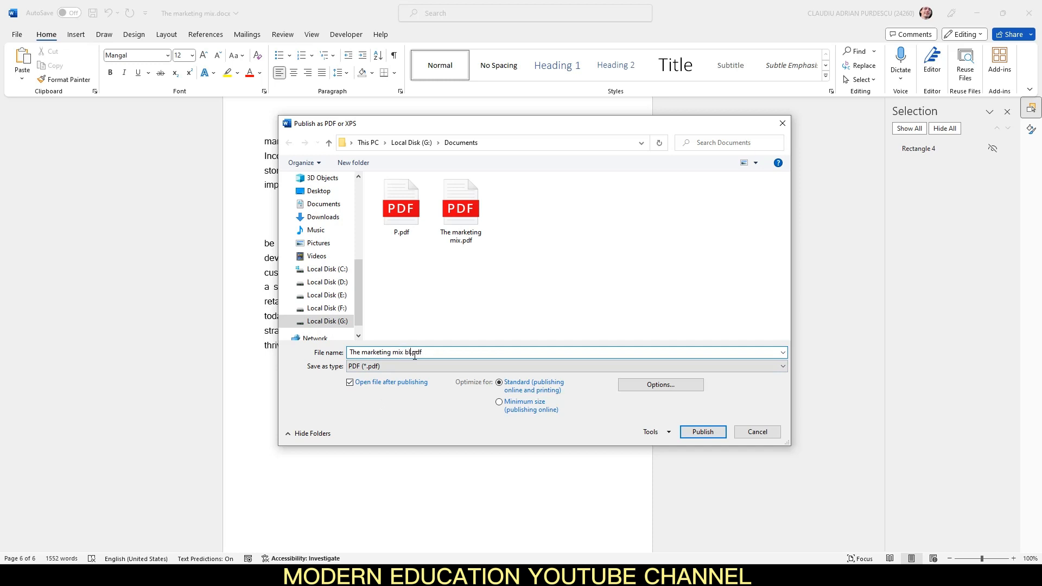
type("blank")
left_click(703, 431)
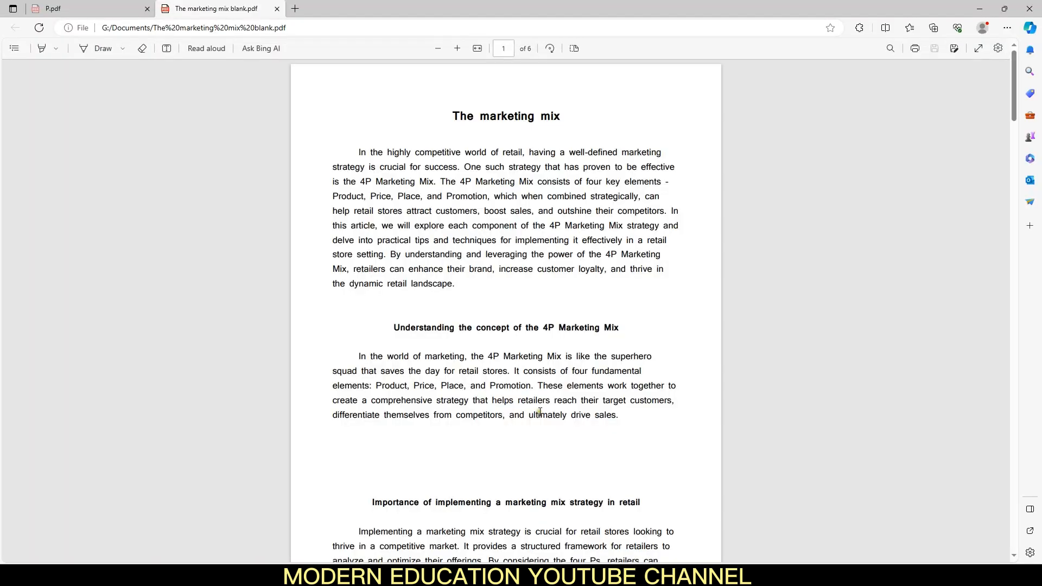
scroll(1016, 81, "down", 1)
left_click_drag(1016, 80, 988, 60)
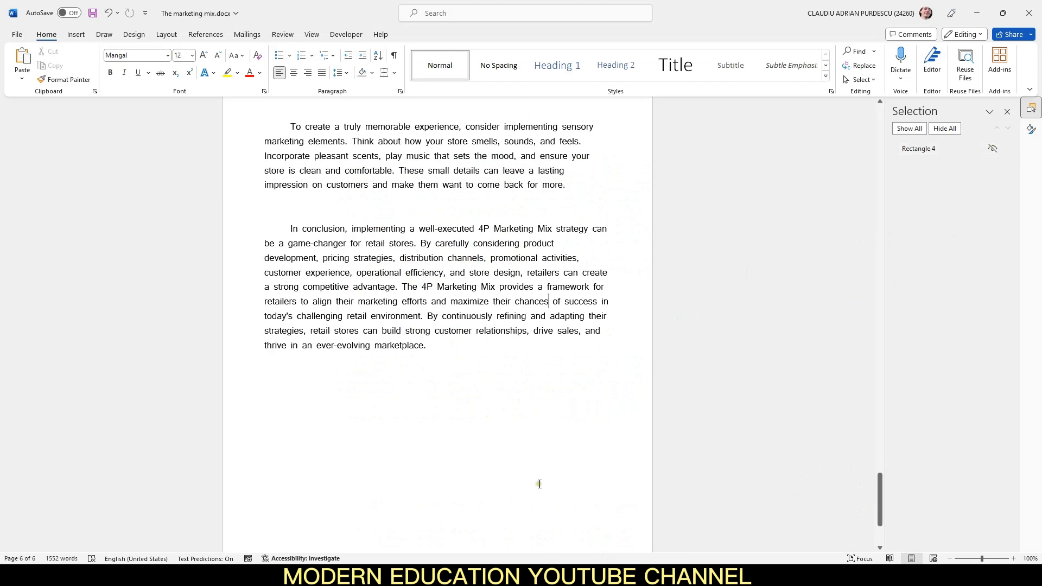
Show the gradient background rectangles on pages 6, 5, 4 and 3 again.
left_click(993, 148)
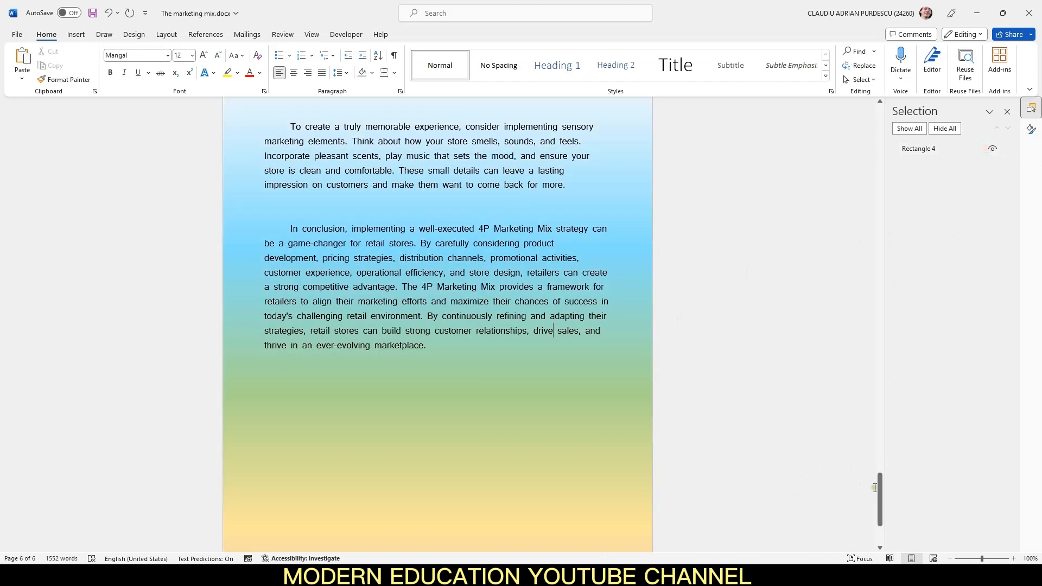
left_click_drag(878, 500, 898, 400)
left_click(993, 148)
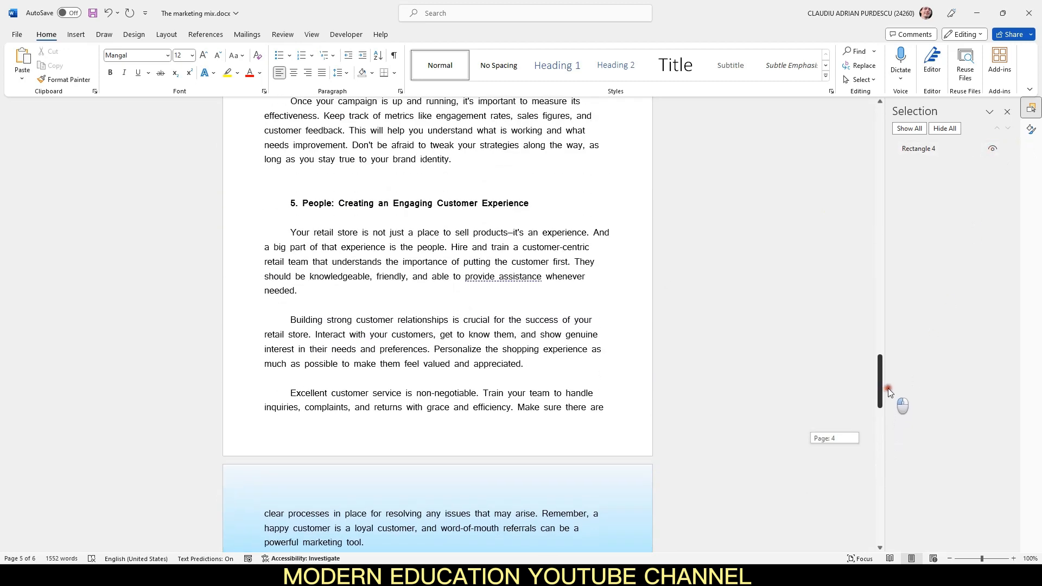
left_click(992, 149)
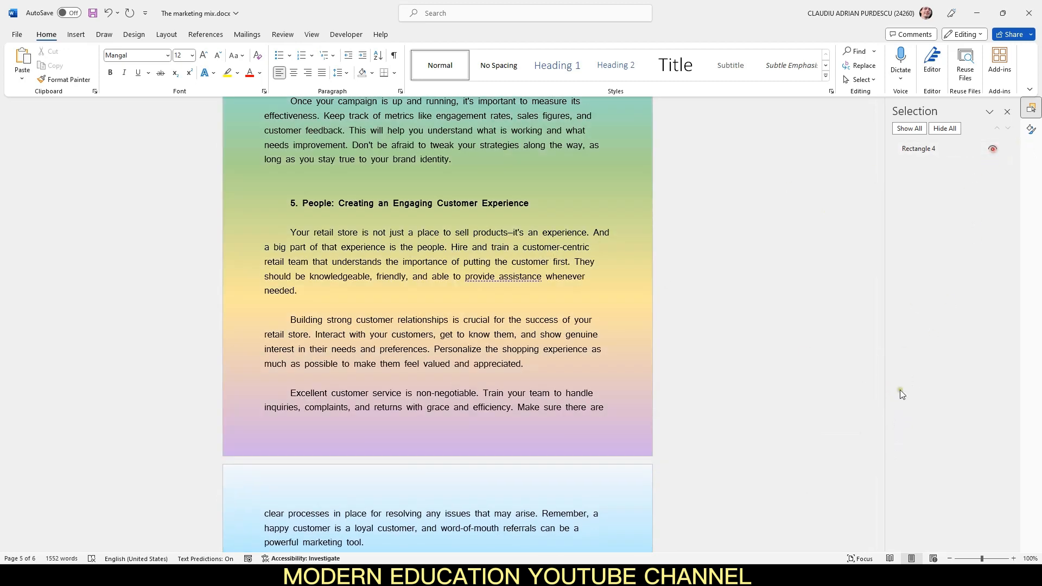
left_click_drag(882, 400, 887, 223)
left_click(991, 151)
left_click(992, 150)
Collapse page 2's list of objects and make "Config 1" and "Config 2 all" visible again.
left_click(470, 273)
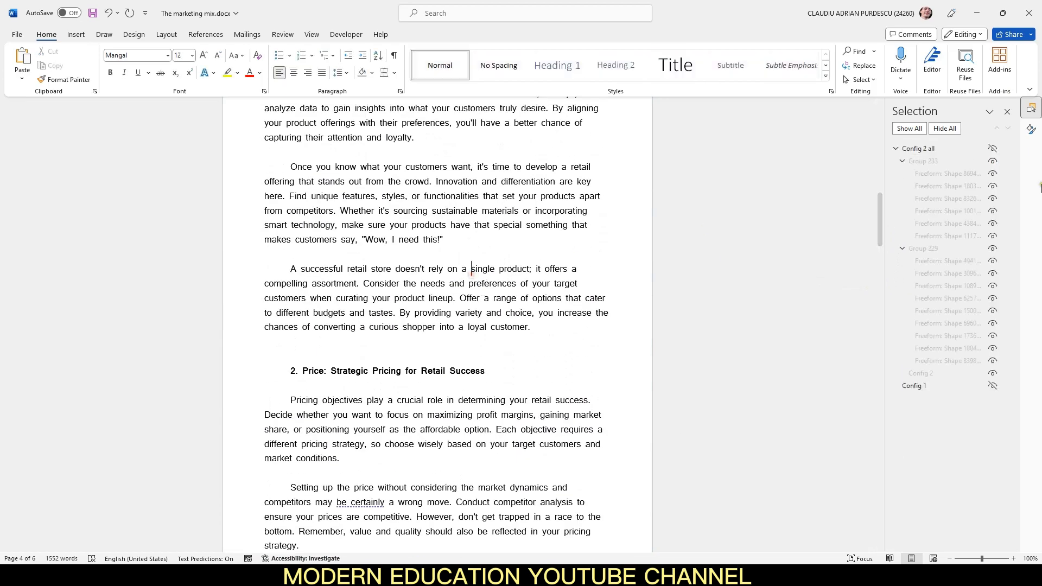
left_click(896, 148)
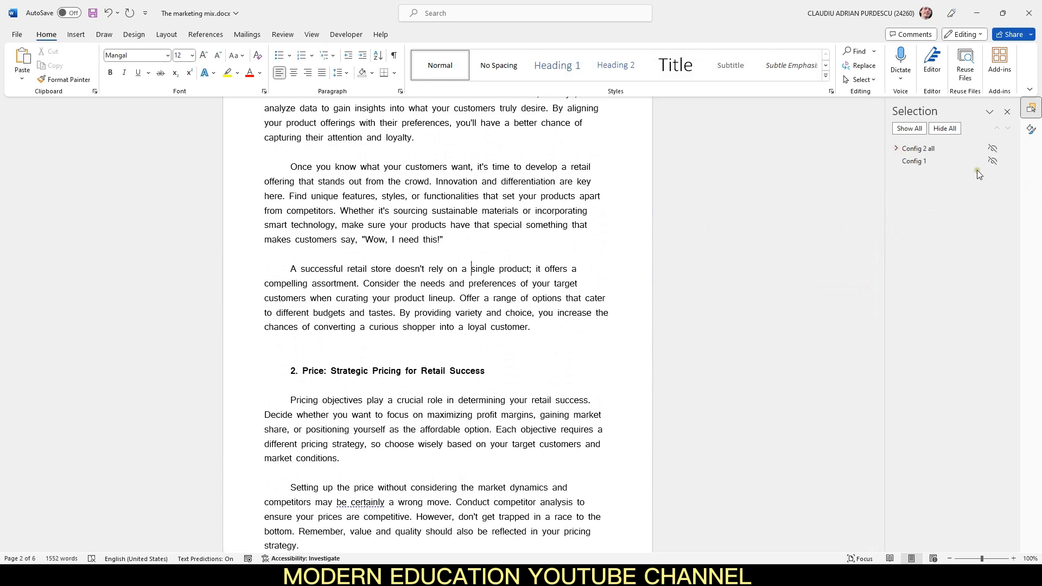
left_click(993, 161)
left_click(993, 148)
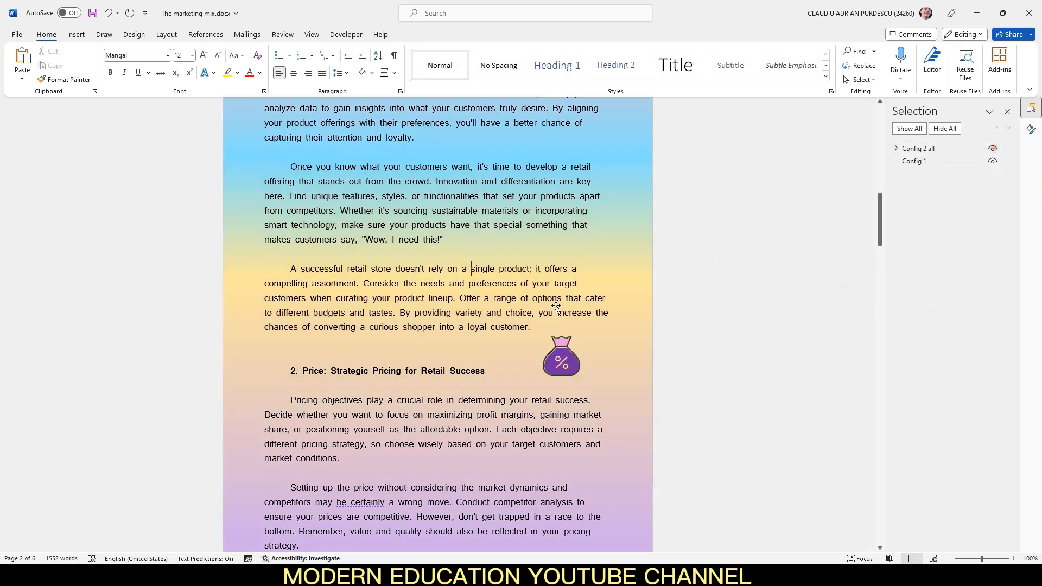
Collapse page 1's list of objects and make the "Config all" group visible again.
scroll(654, 174, "up", 4)
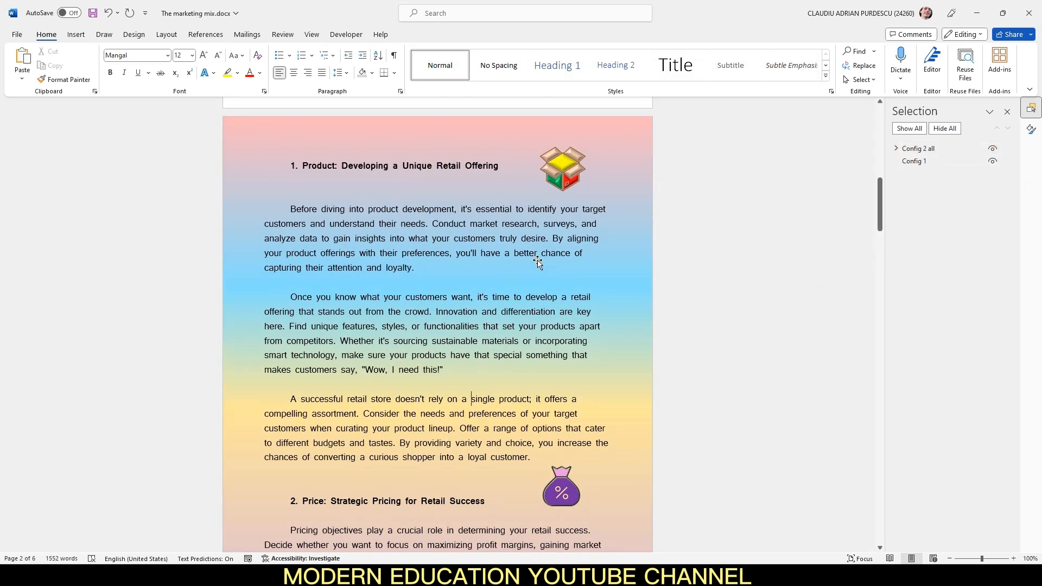
left_click_drag(875, 227, 889, 135)
left_click(553, 223)
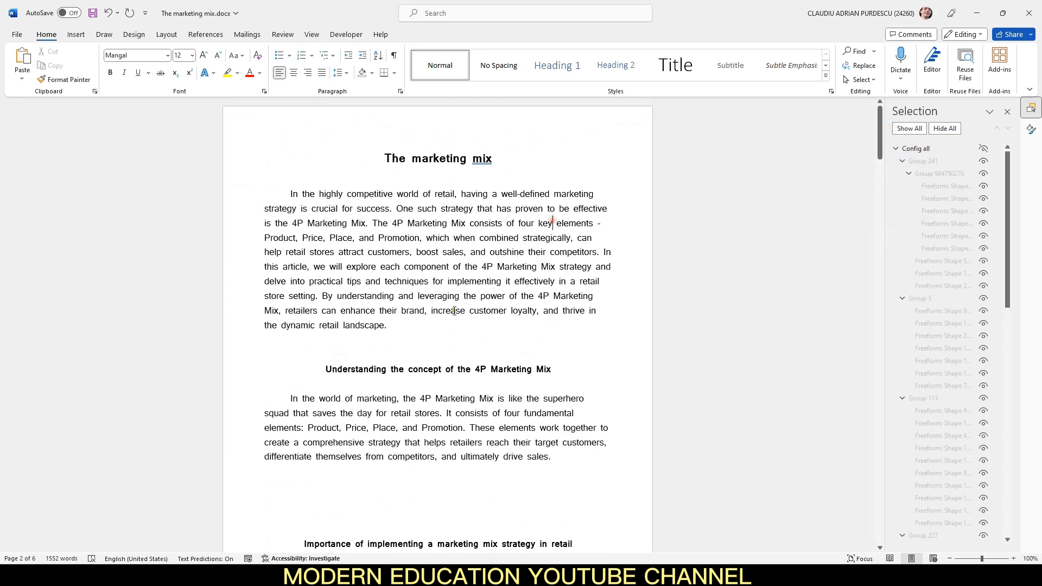
left_click(896, 148)
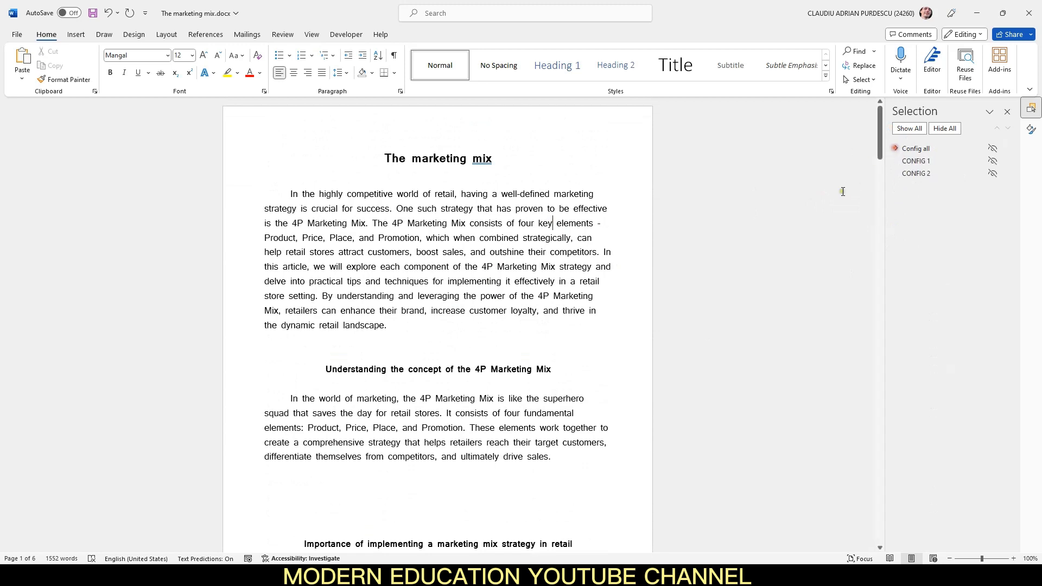
left_click(993, 148)
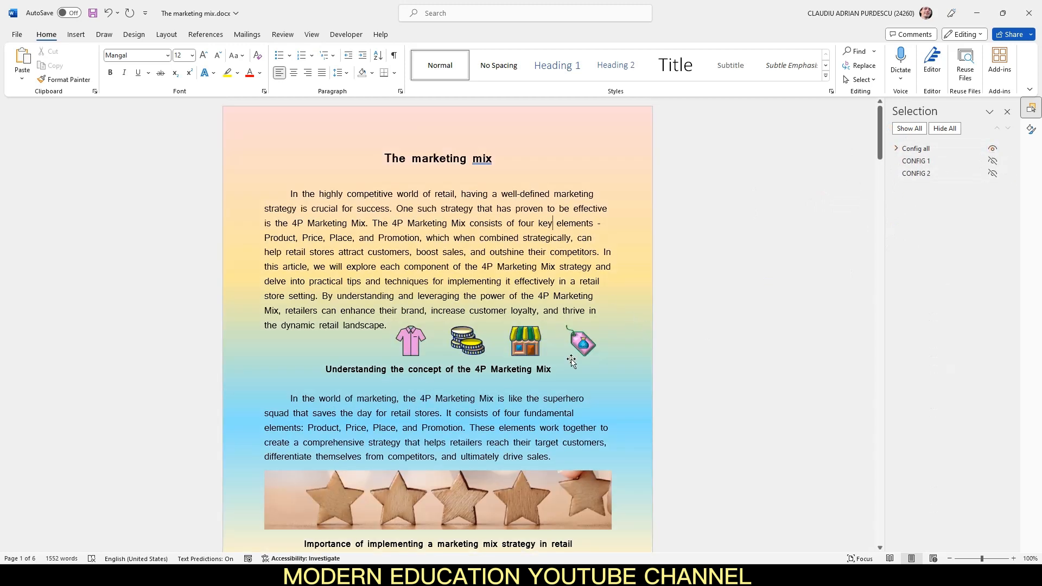
Export the document as a PDF named "The marketing mix with all.pdf" and look through the published file.
left_click(18, 34)
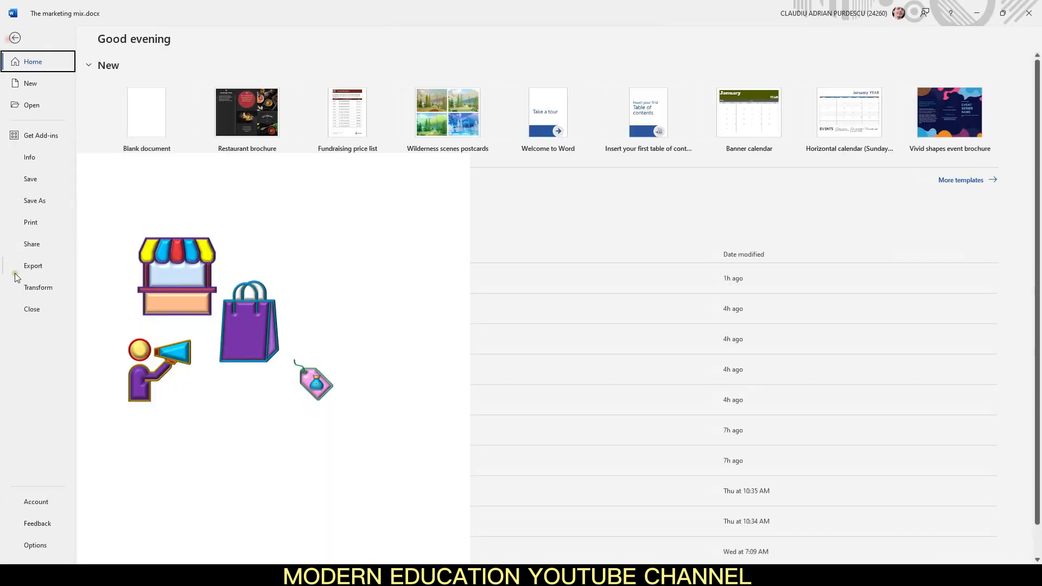
left_click(33, 266)
left_click(309, 148)
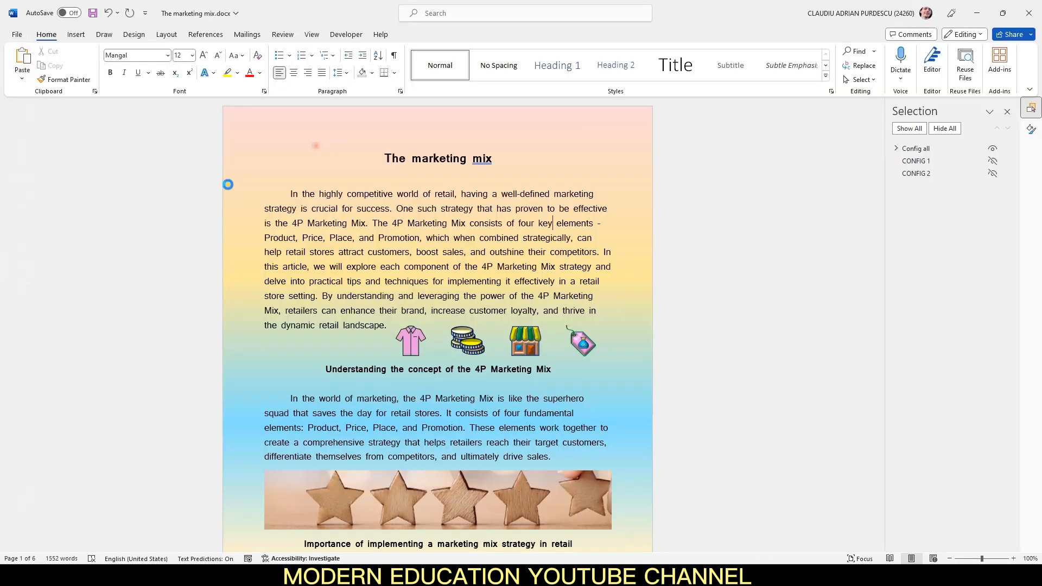
left_click(405, 352)
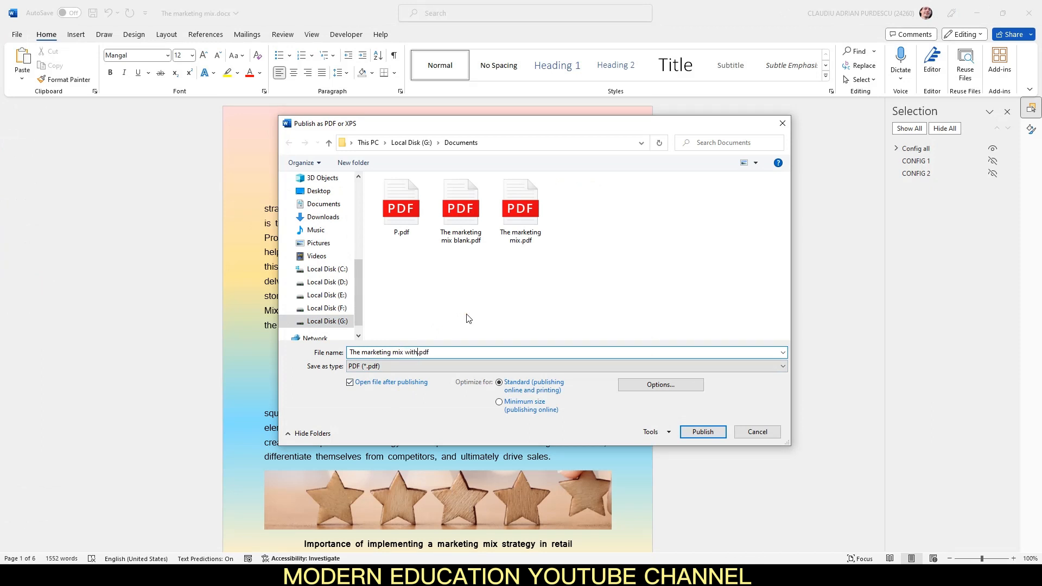
left_click(700, 432)
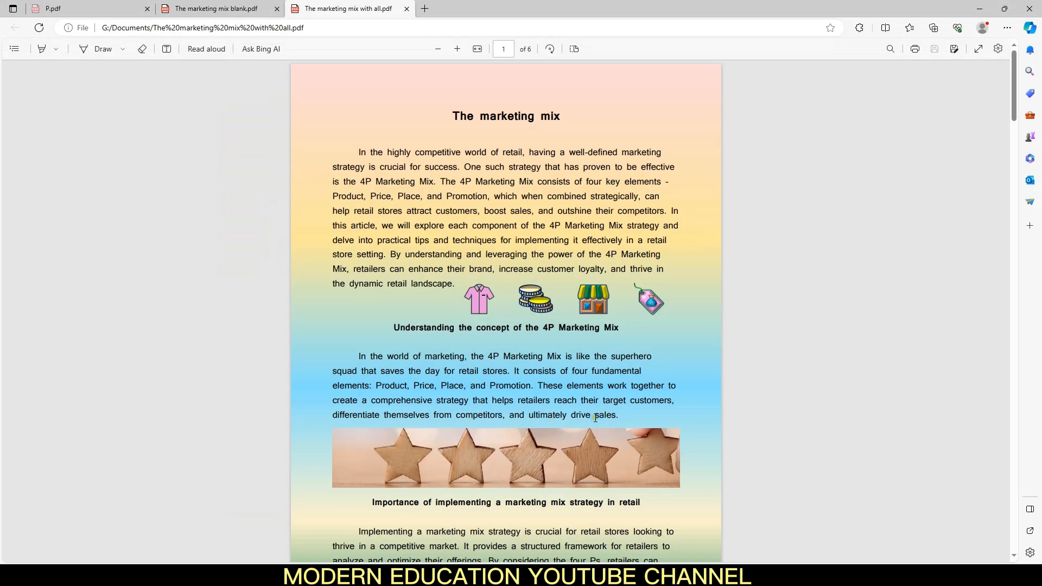
scroll(1020, 133, "down", 6)
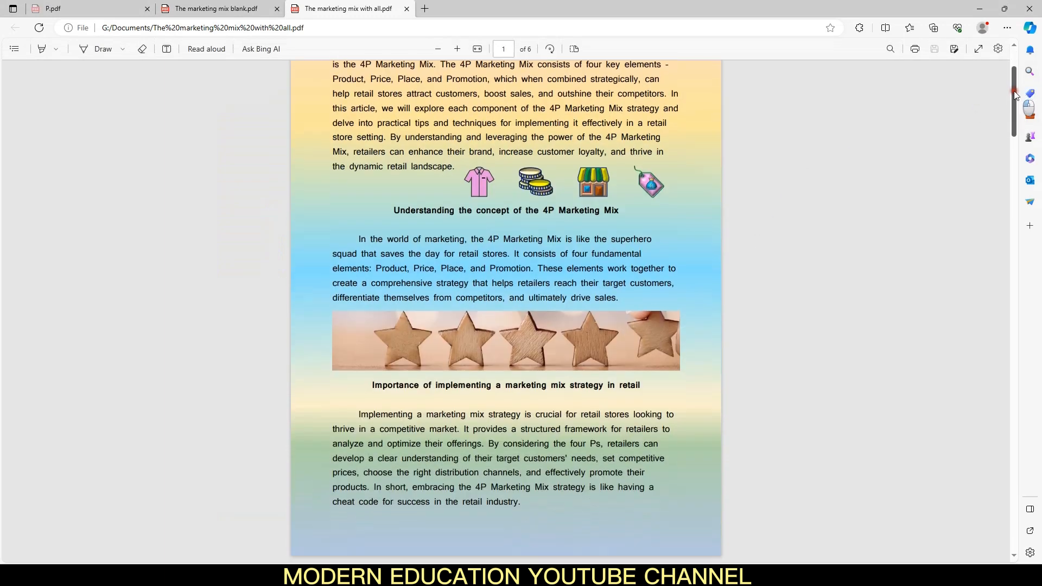